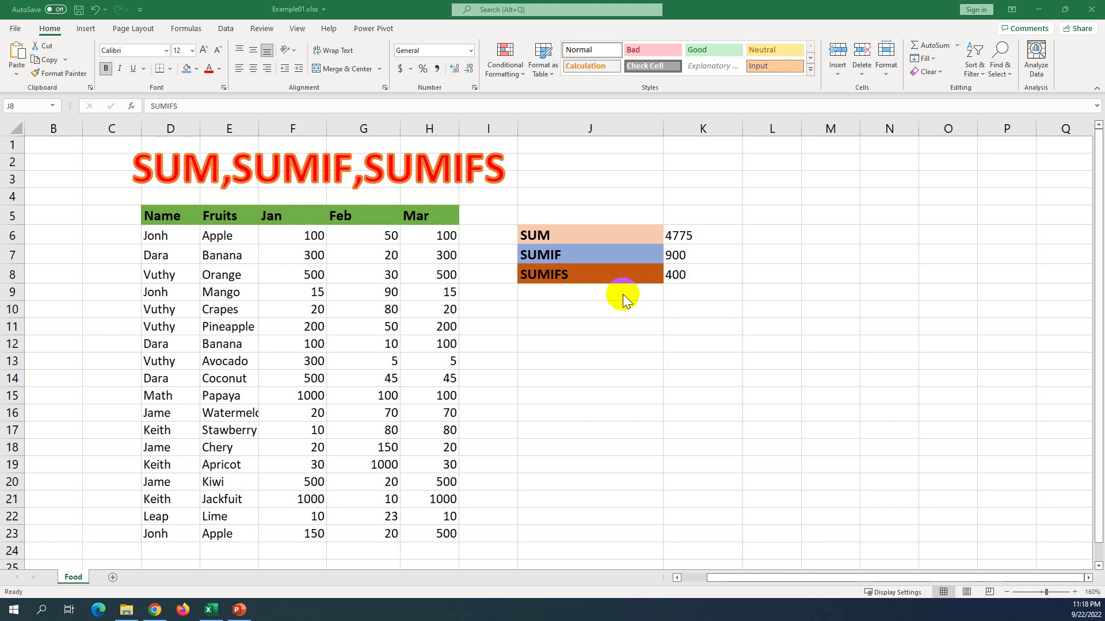
Look over the SUM, SUMIF and SUMIFS labels in J6:J8.
left_click(561, 233)
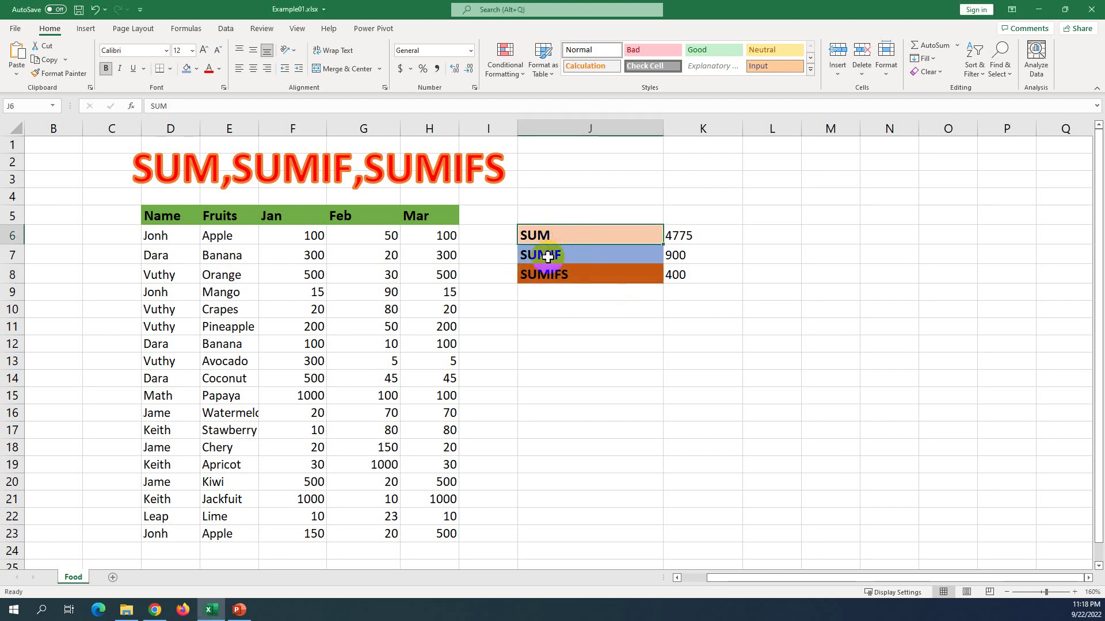
left_click(548, 257)
left_click(557, 278)
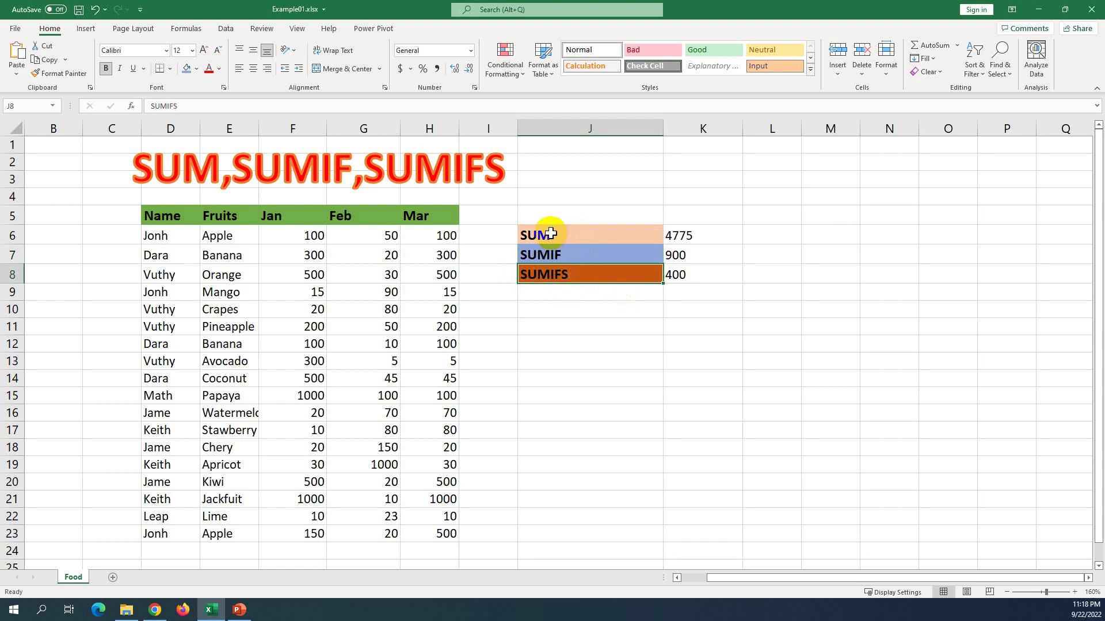
left_click_drag(550, 233, 545, 281)
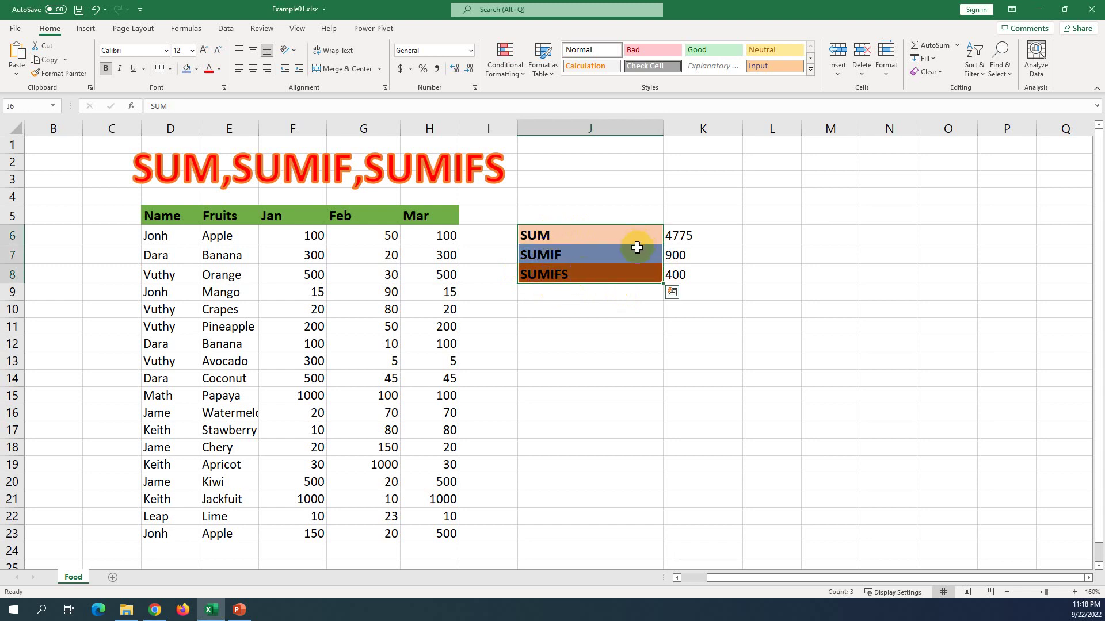
left_click(555, 232)
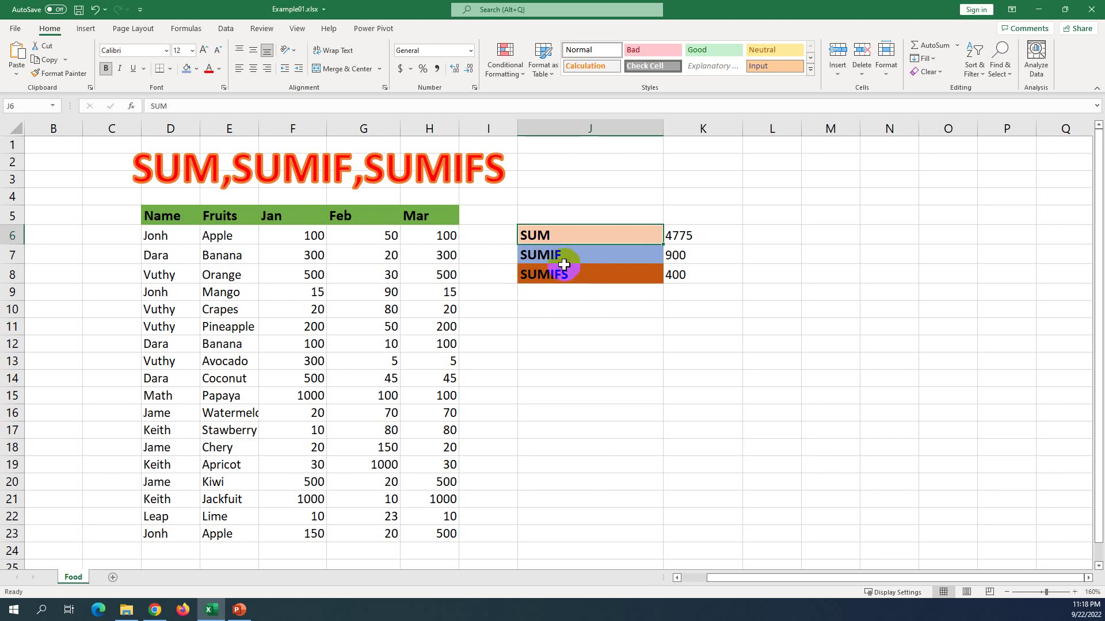
left_click(545, 258)
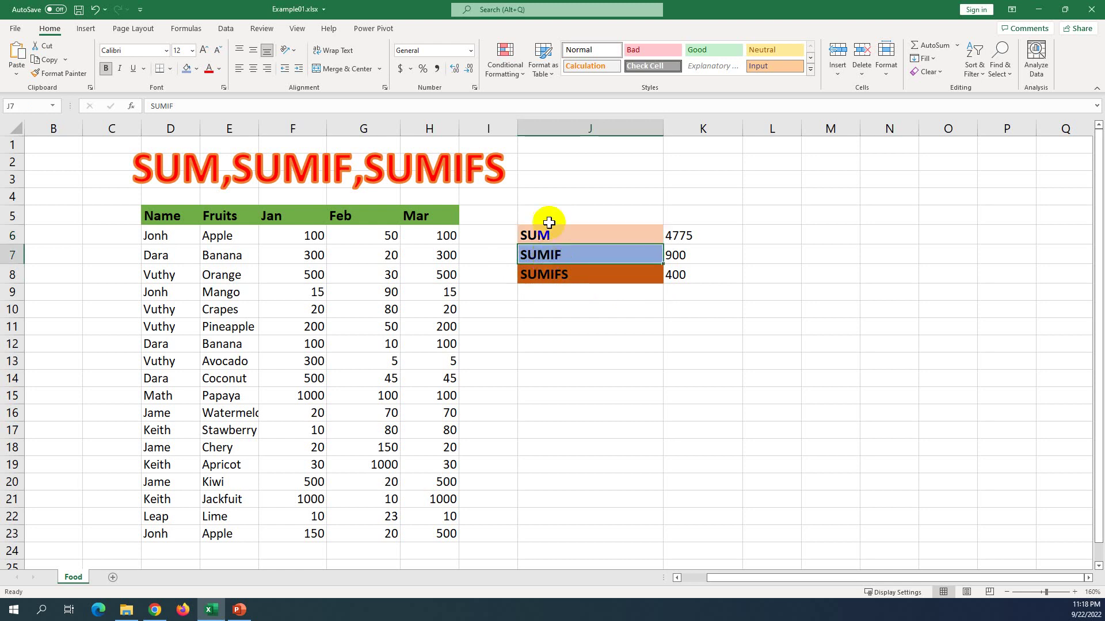
Switch to the PowerPoint agenda slide and read the definitions of SUM, SUMIF and SUMIFS.
left_click(239, 609)
left_click(468, 279)
left_click_drag(357, 248, 555, 249)
left_click(343, 249)
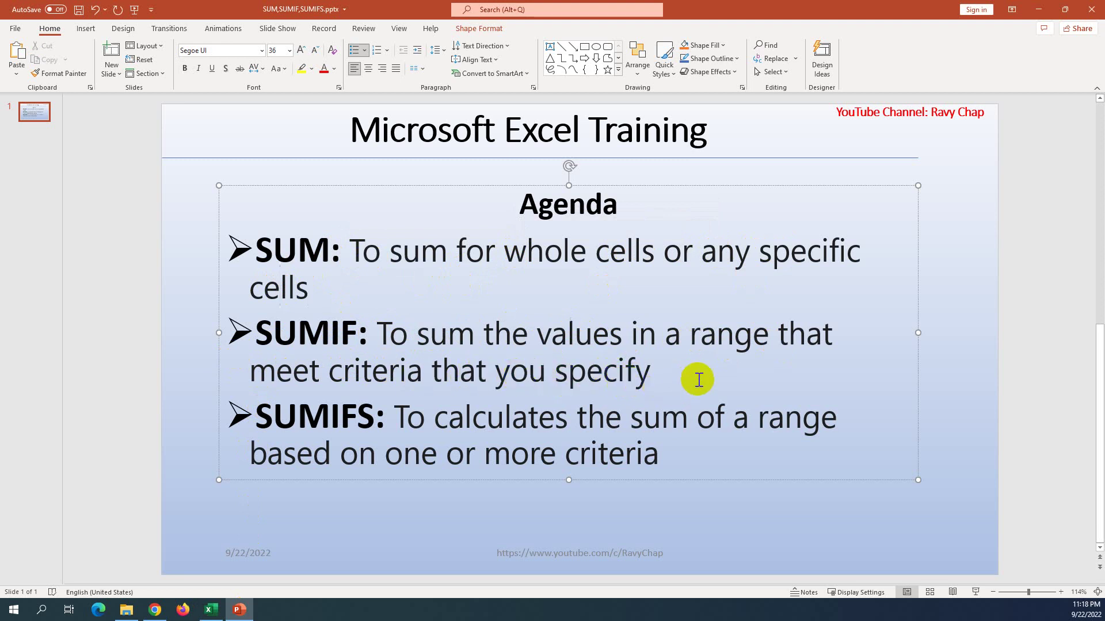
left_click_drag(685, 379, 402, 334)
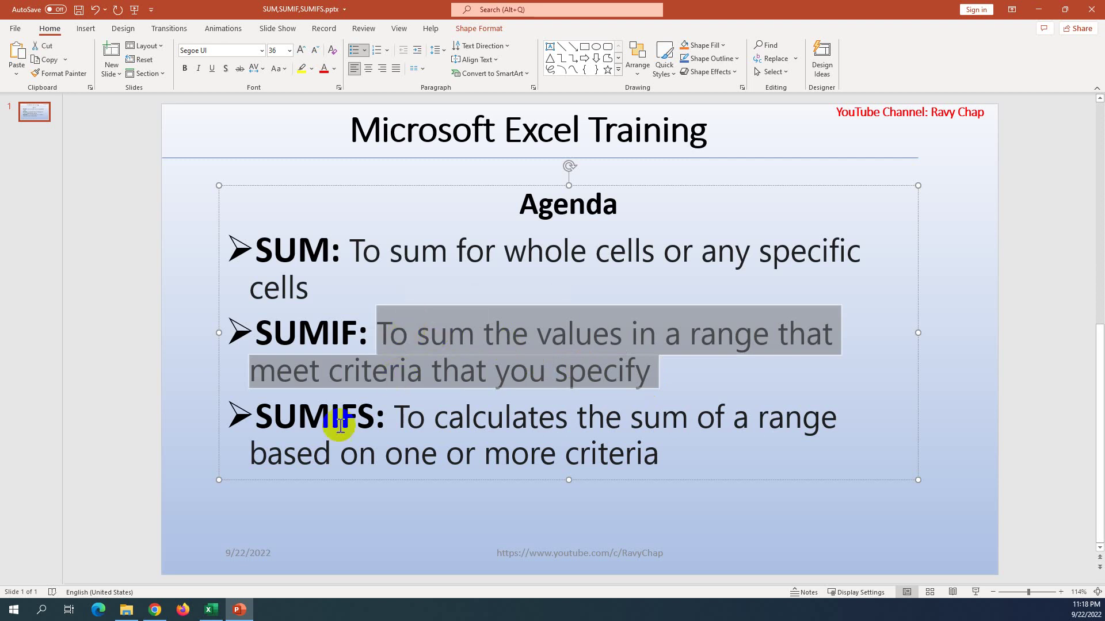
left_click(281, 422)
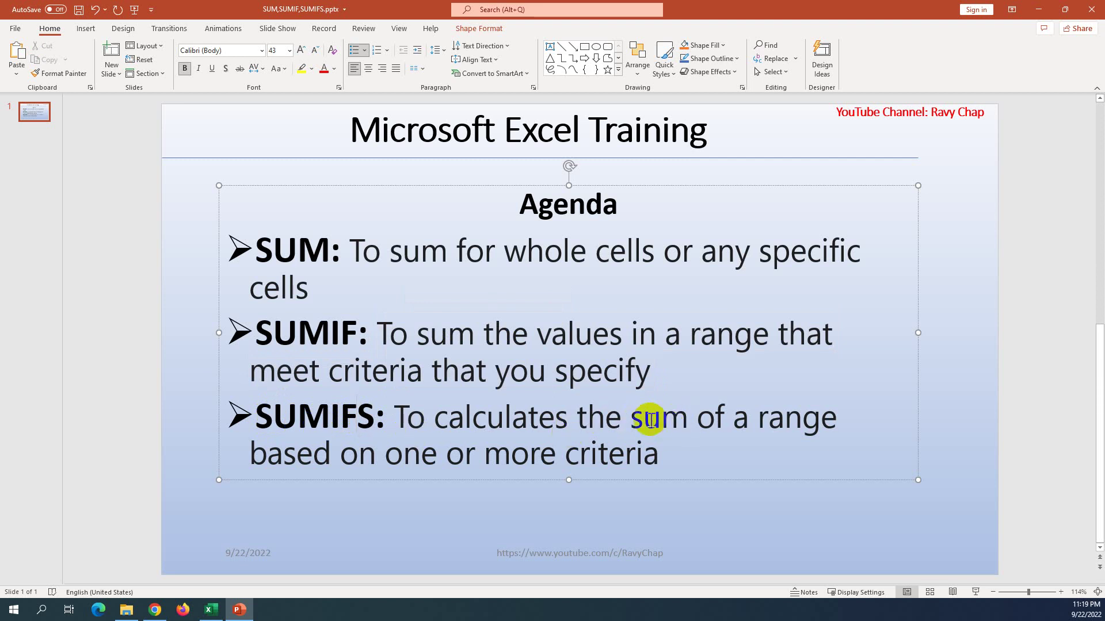
left_click(446, 457)
left_click(661, 452)
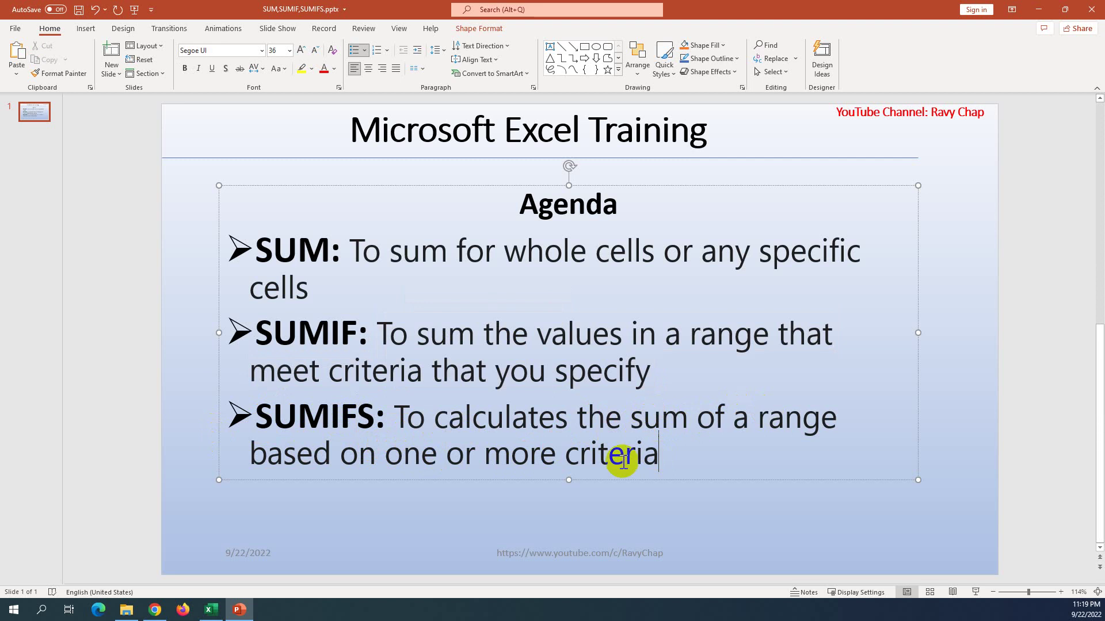
left_click_drag(257, 417, 678, 435)
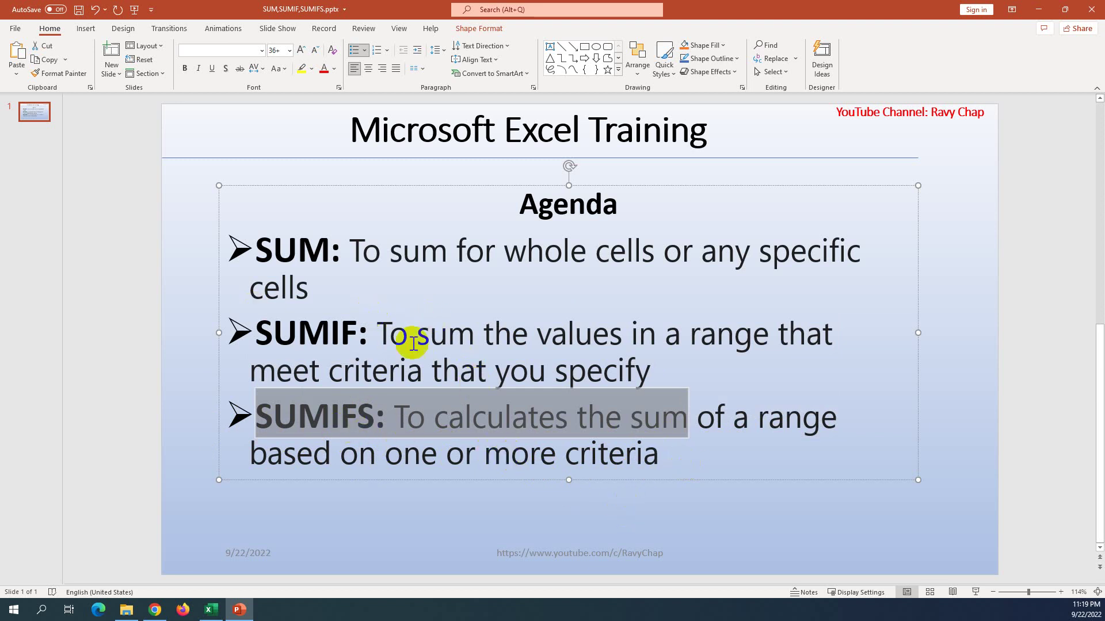
left_click(389, 335)
left_click_drag(390, 335, 771, 348)
left_click_drag(350, 250, 815, 286)
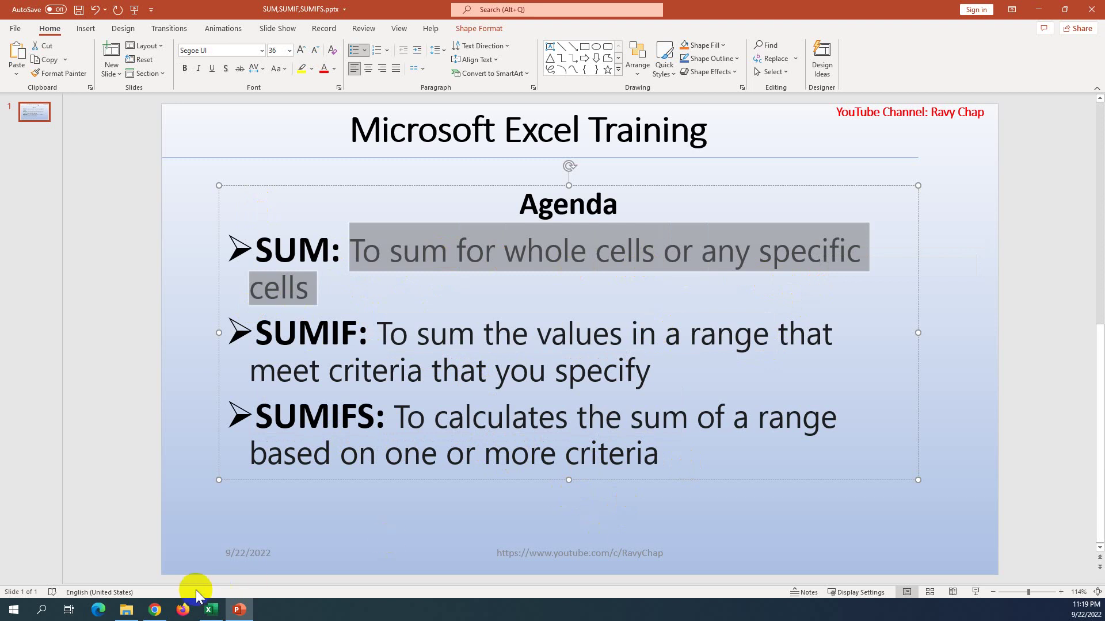
Switch back to the Excel workbook and clear the SUM result in K6.
left_click(223, 612)
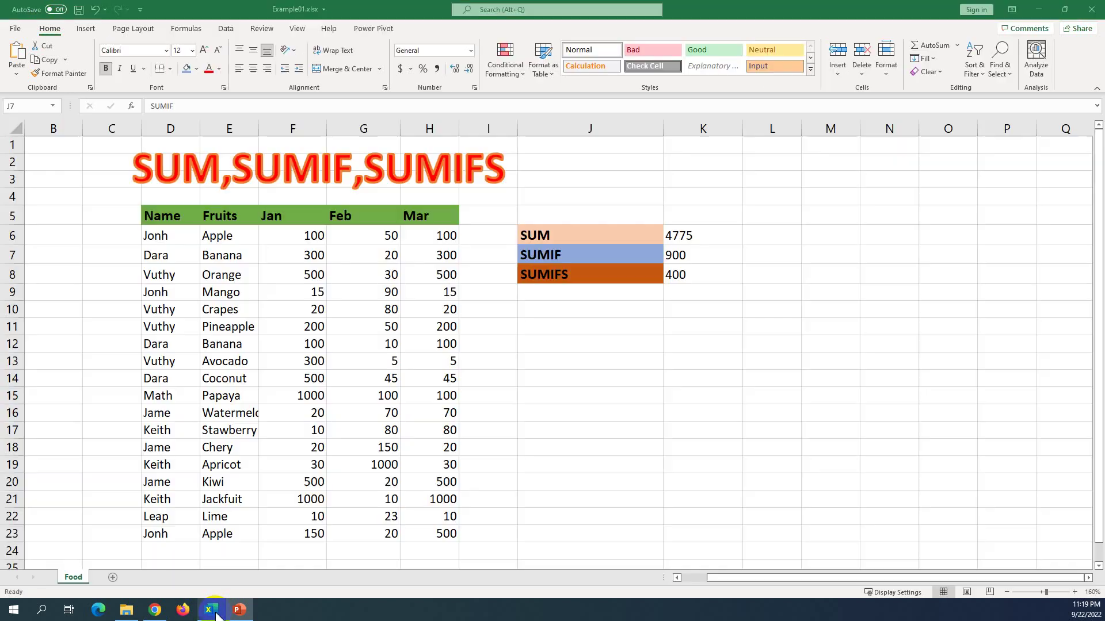
left_click(588, 238)
left_click(692, 232)
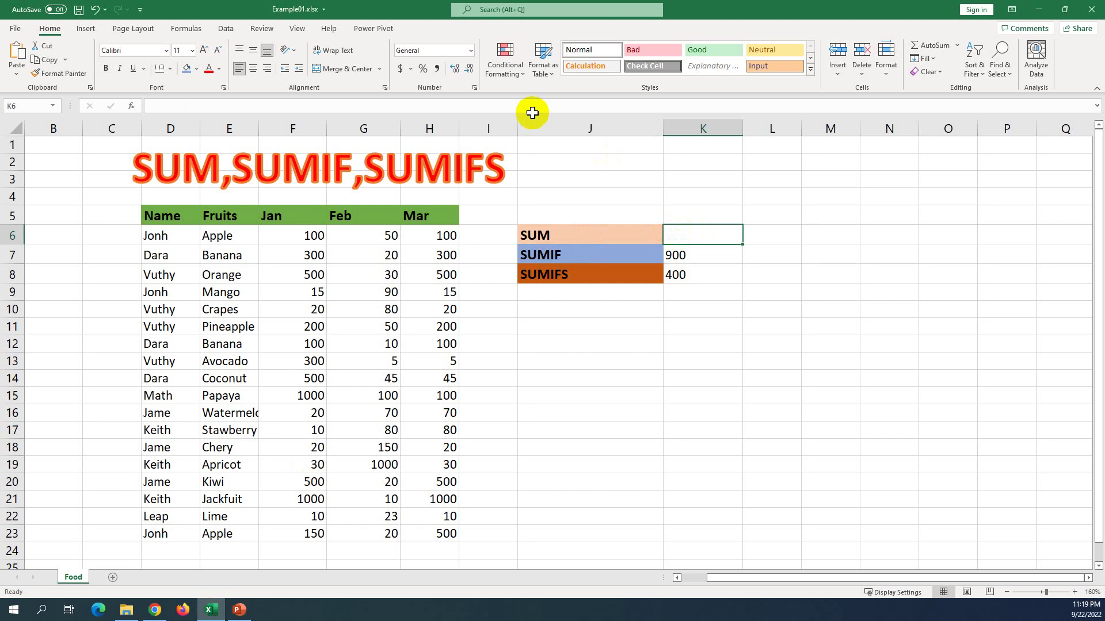
double_click(706, 232)
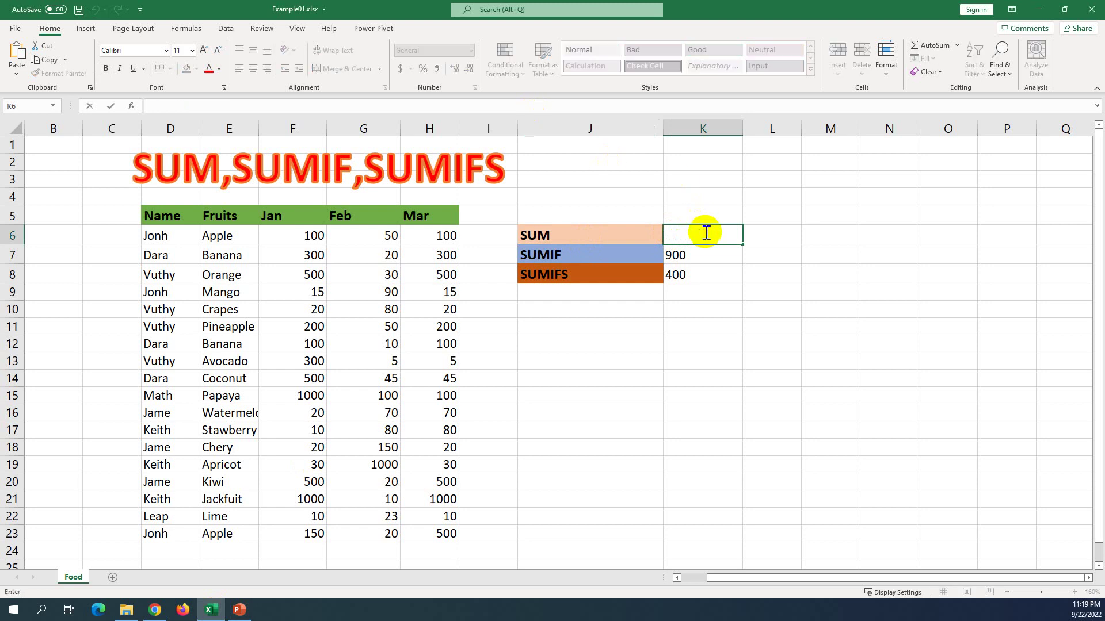
type("=")
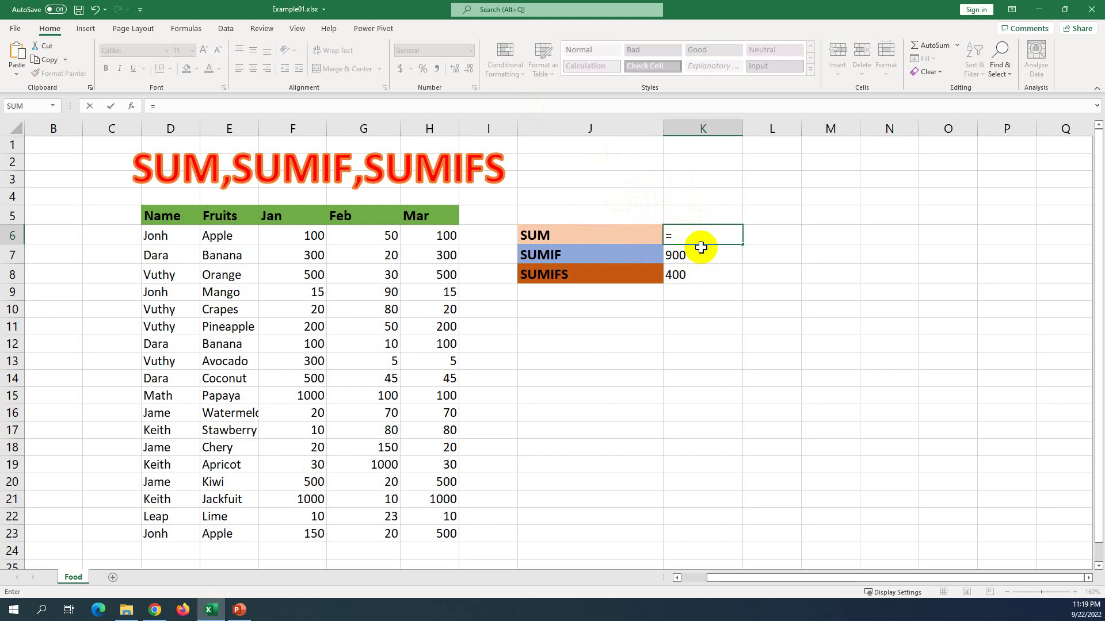
type("SUM(")
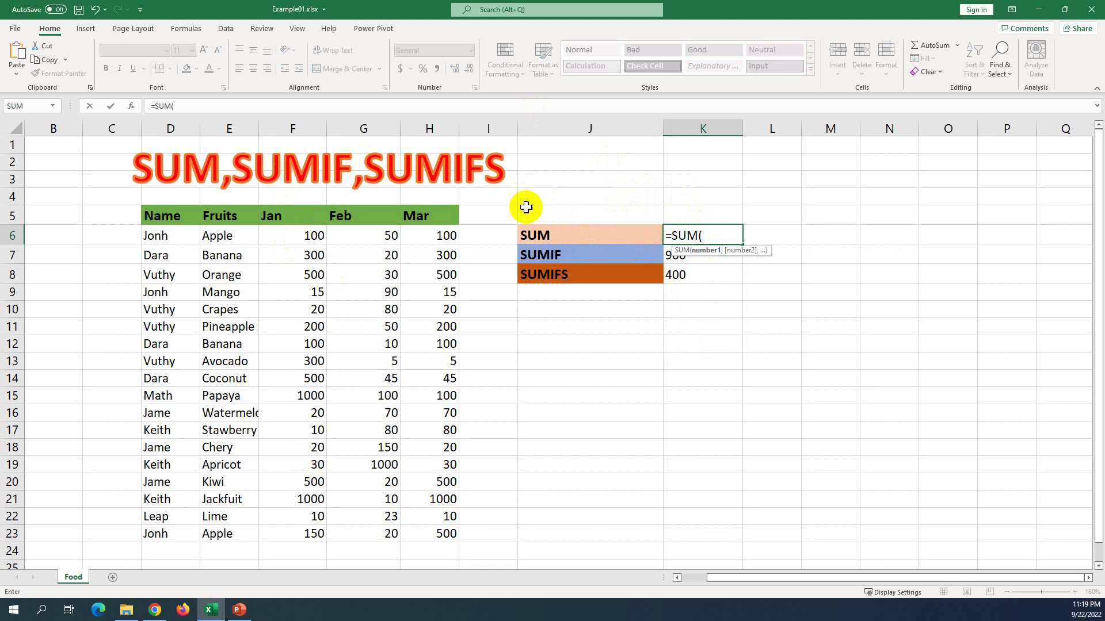
key("Escape")
left_click(486, 168)
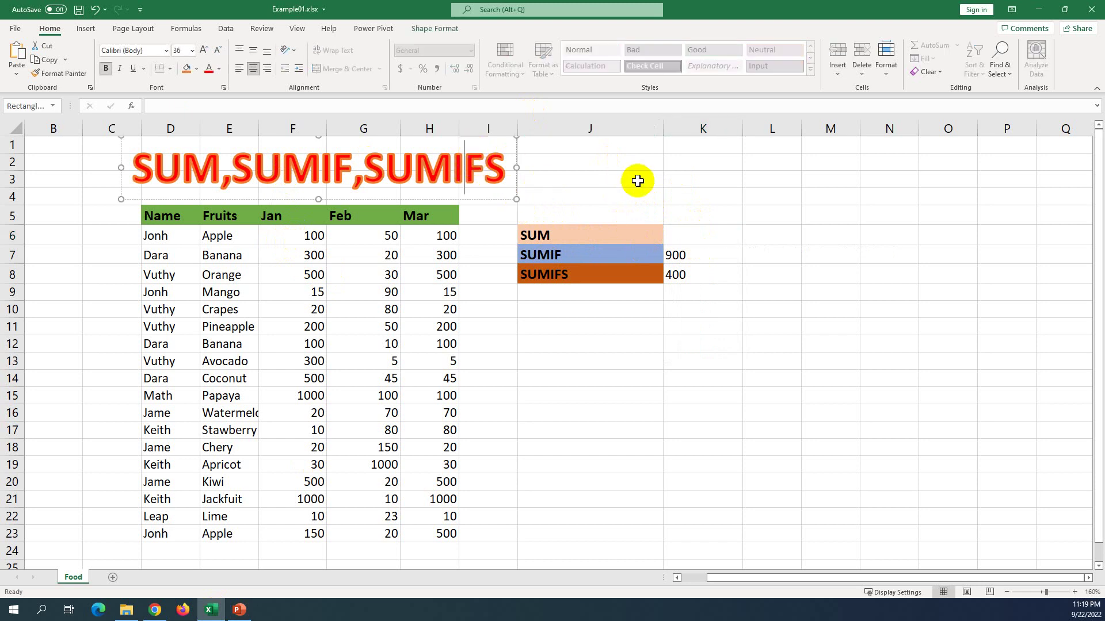
left_click(190, 142)
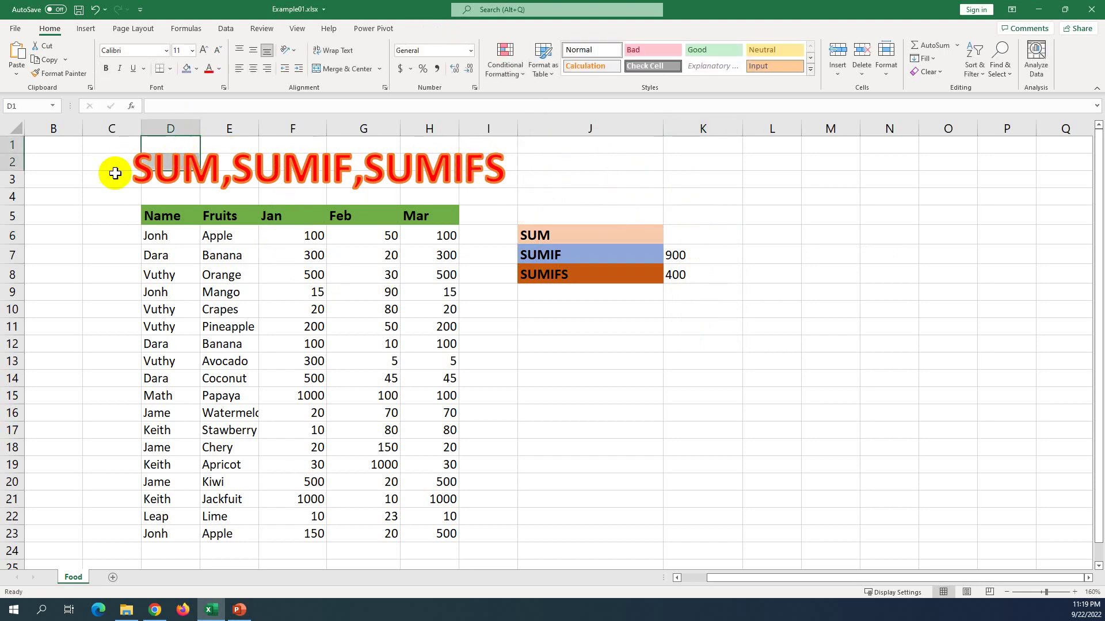
left_click(148, 166)
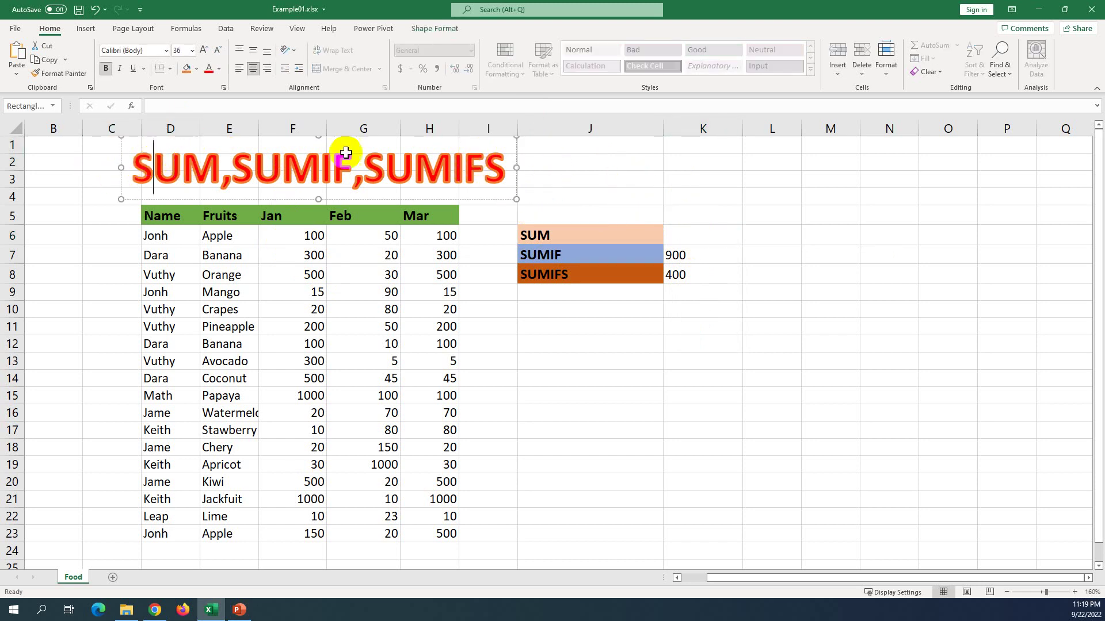
left_click(229, 128)
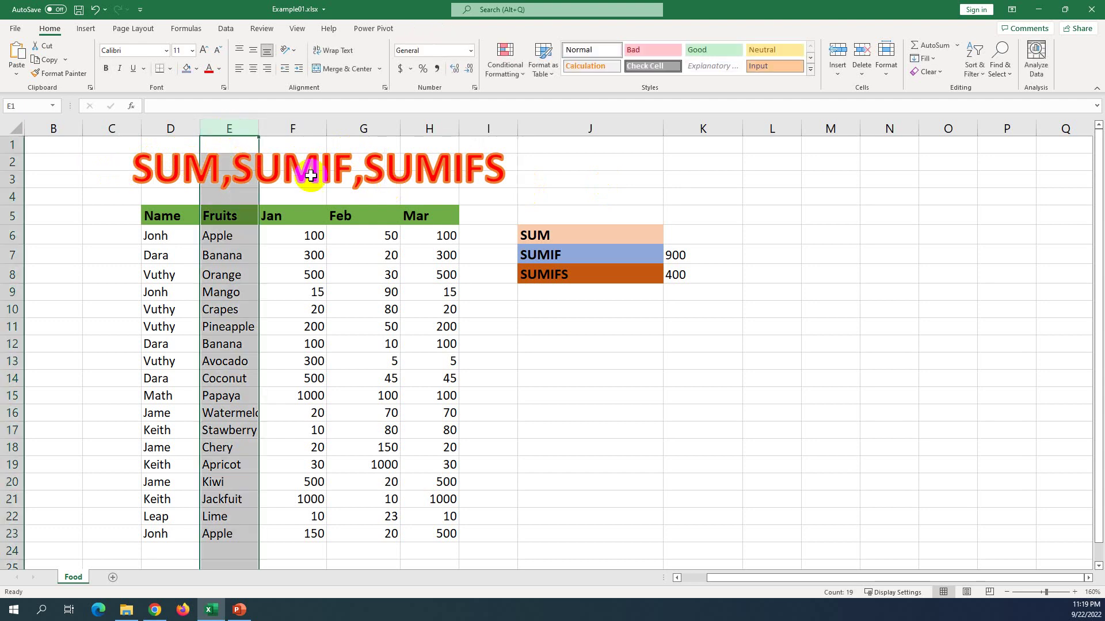
Enter the formula =SUM(F:F) in K6 to total the whole Jan column.
left_click(676, 262)
left_click(666, 232)
type("E")
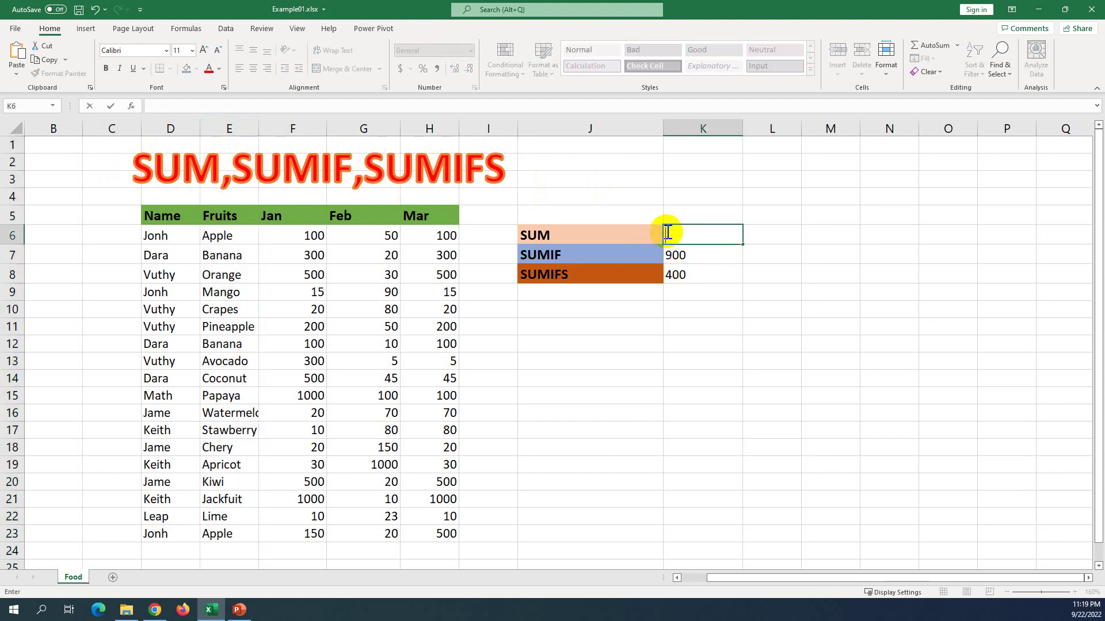
type("=S")
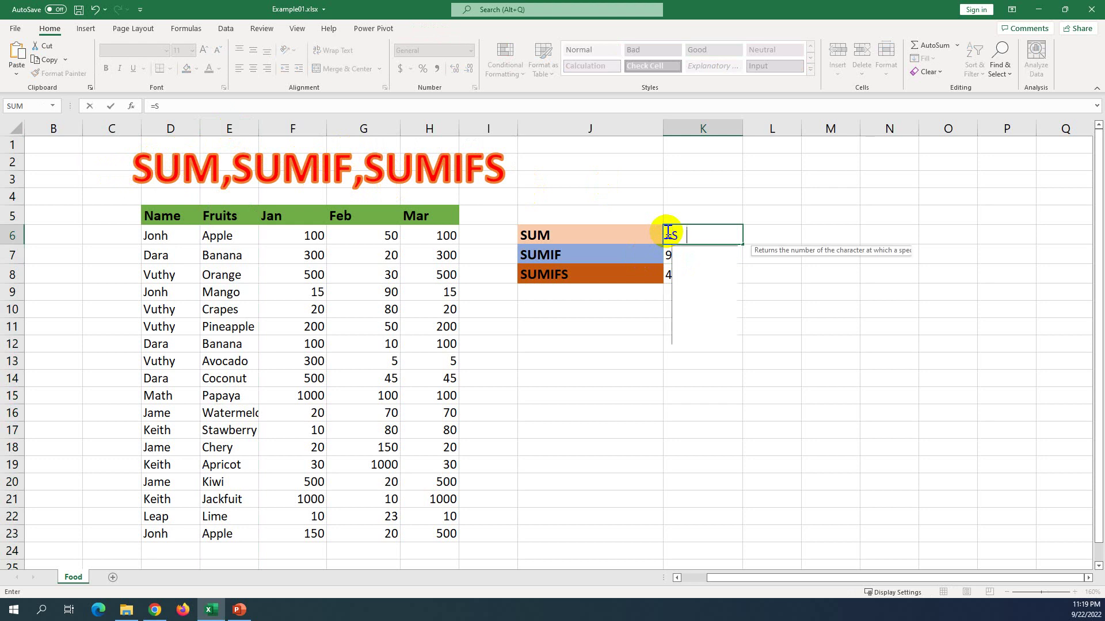
type("UM(")
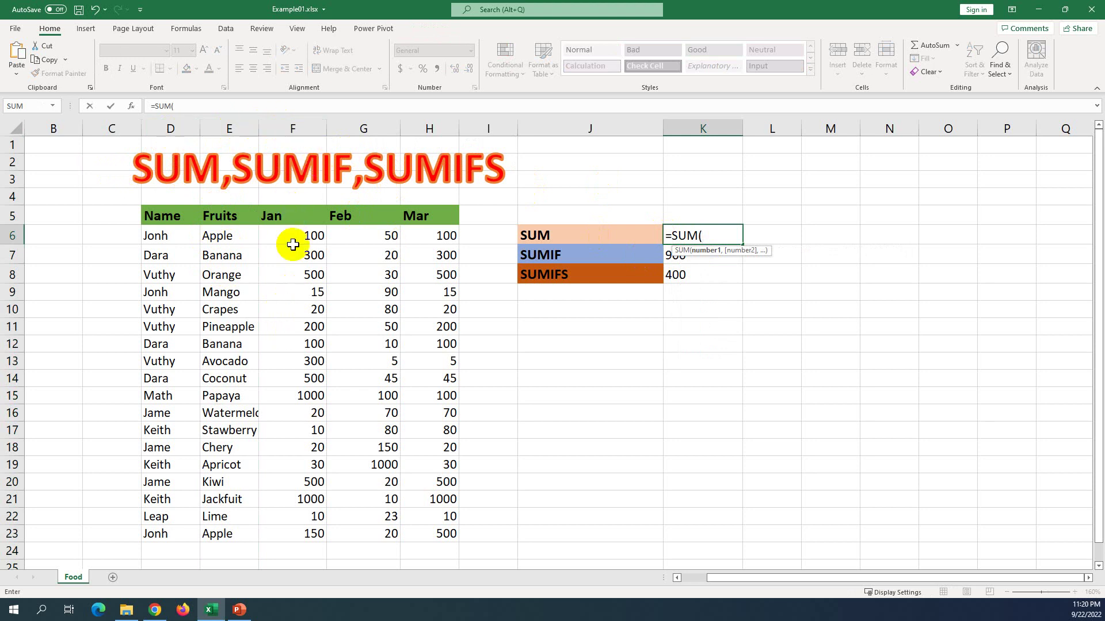
left_click(284, 150)
left_click(292, 127)
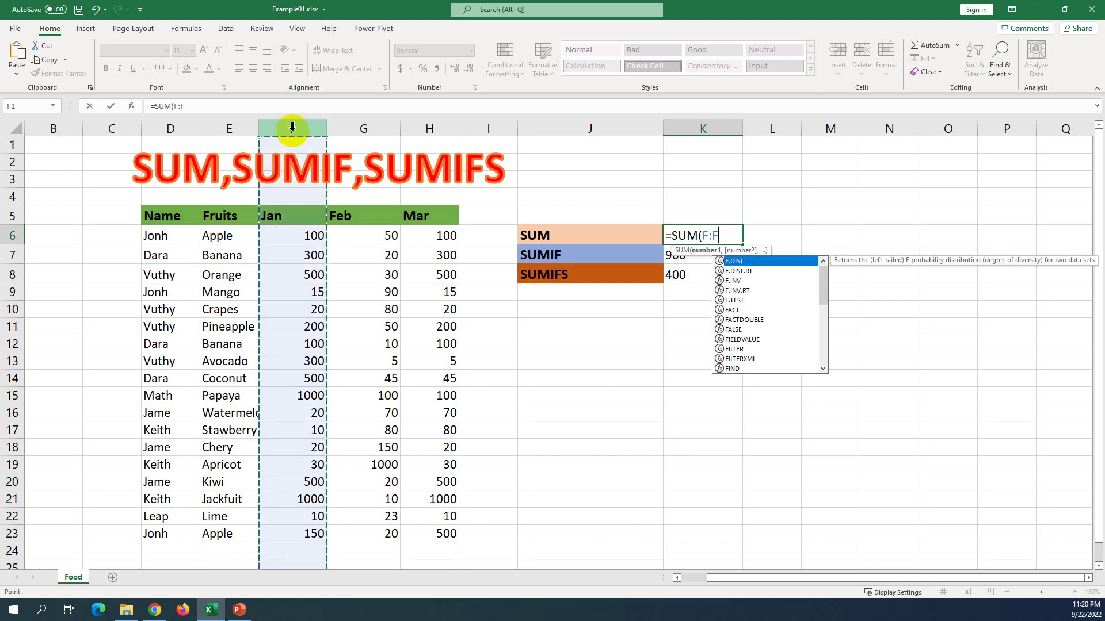
key("Return")
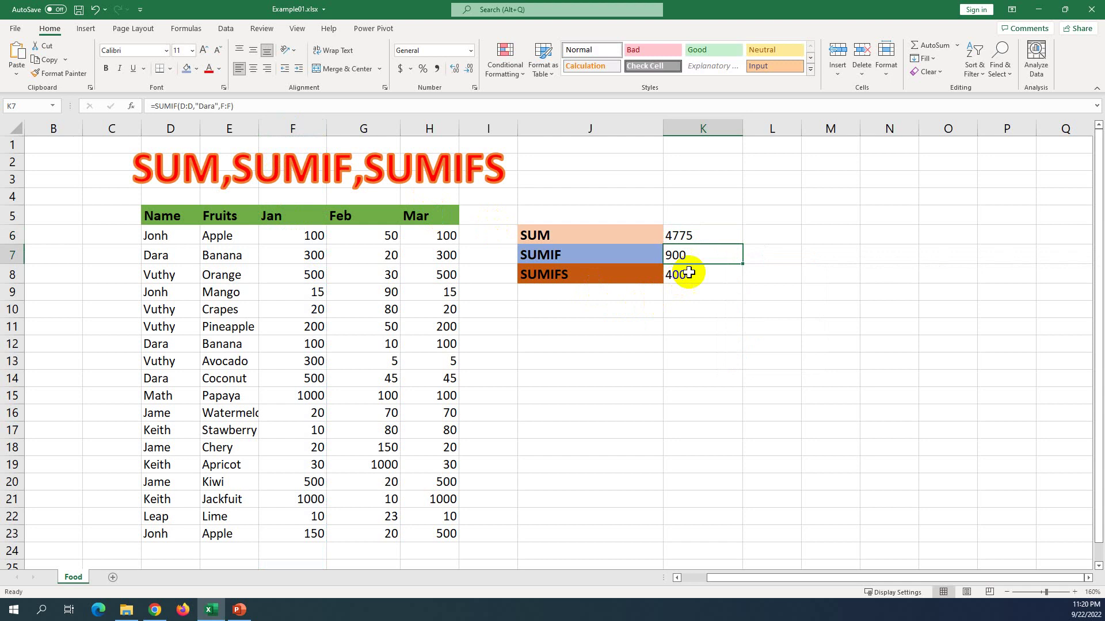
Clear the SUMIF and SUMIFS results in K7:K8.
left_click_drag(700, 253, 699, 268)
key("Delete")
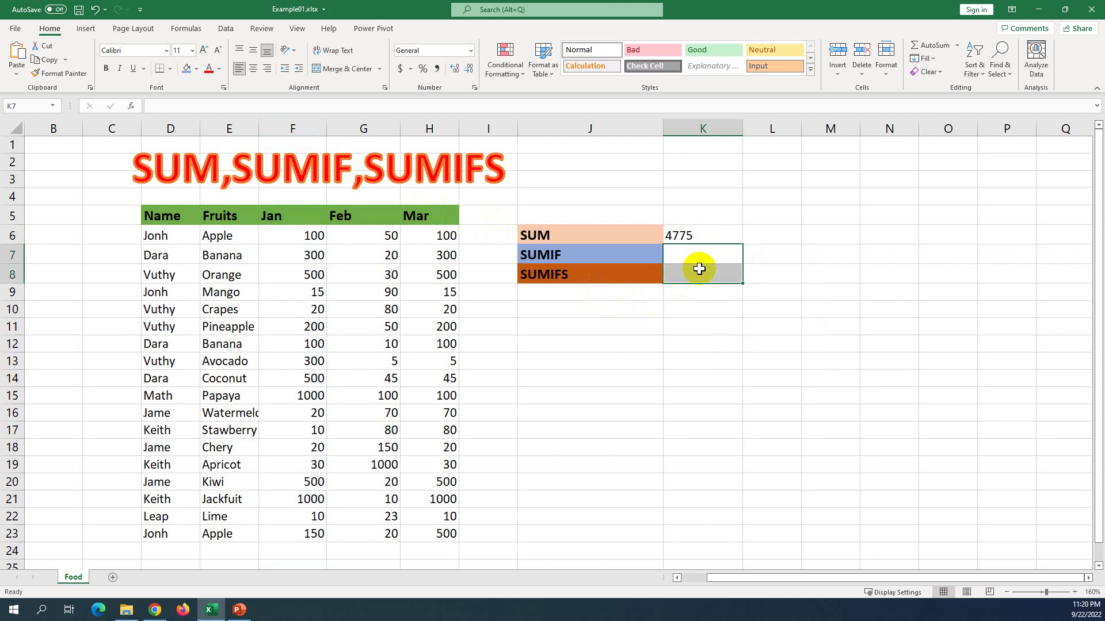
Check the SUM formula in K6 against the Jan values in F6:F23.
left_click(703, 240)
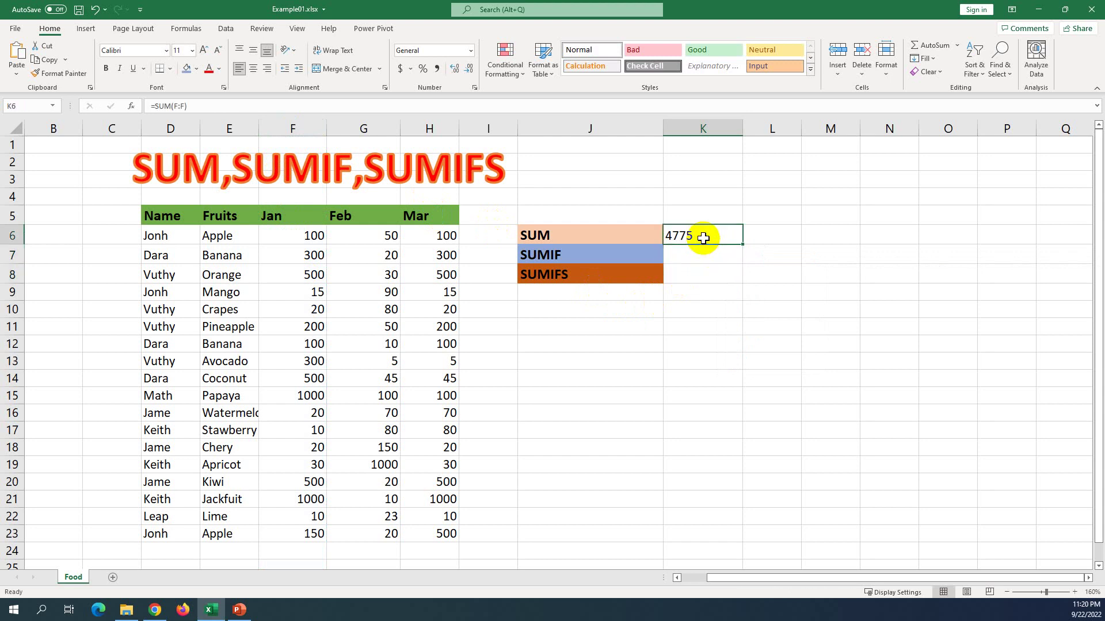
left_click_drag(302, 236, 304, 533)
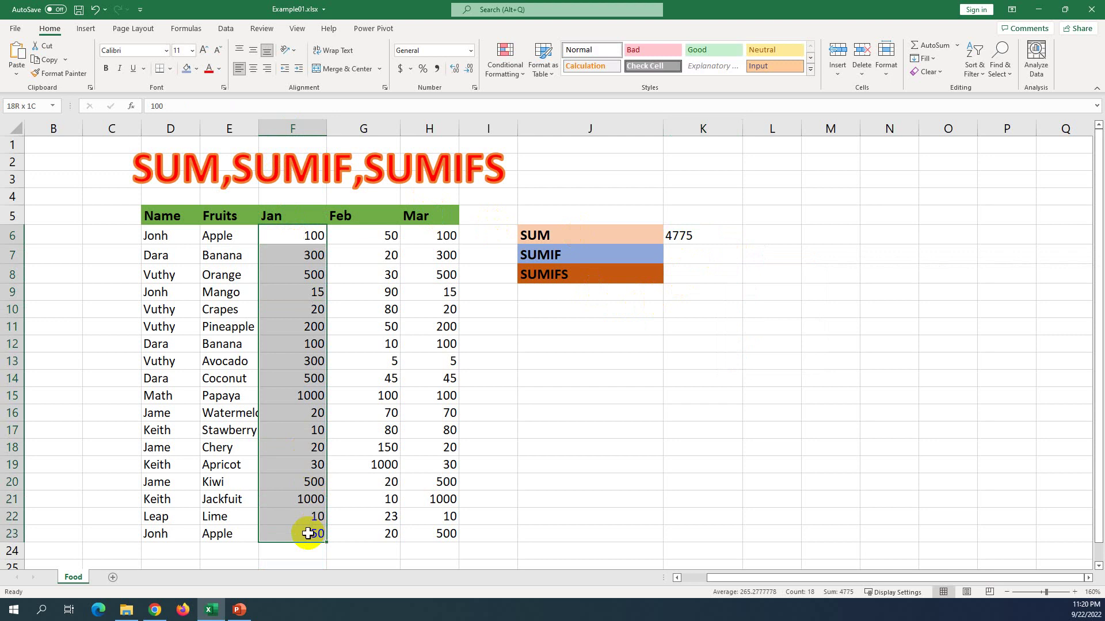
double_click(719, 237)
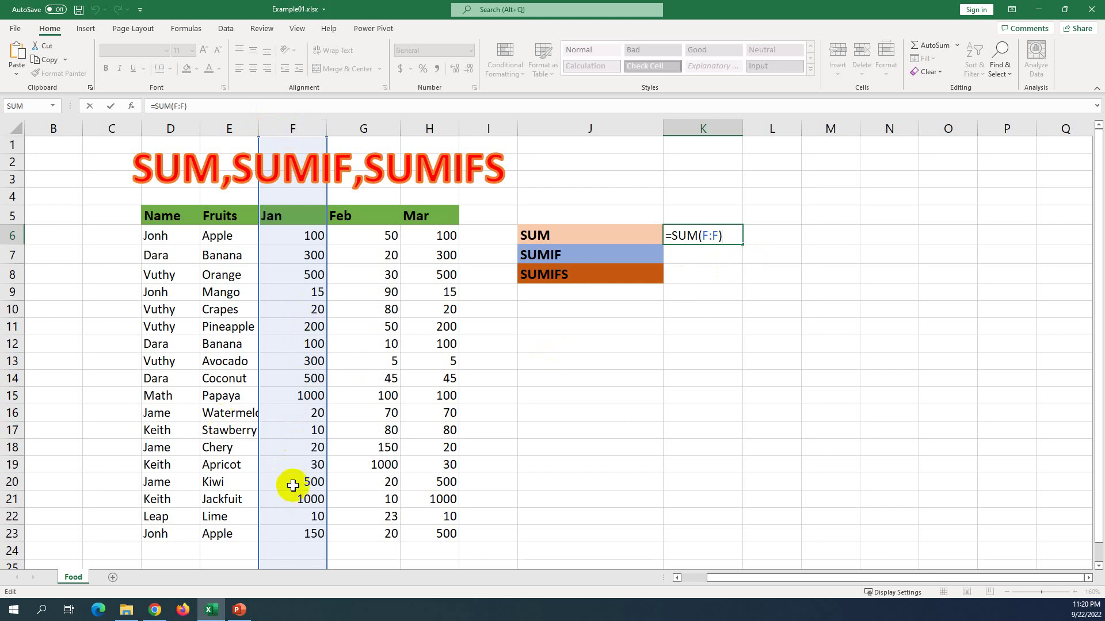
left_click(708, 365)
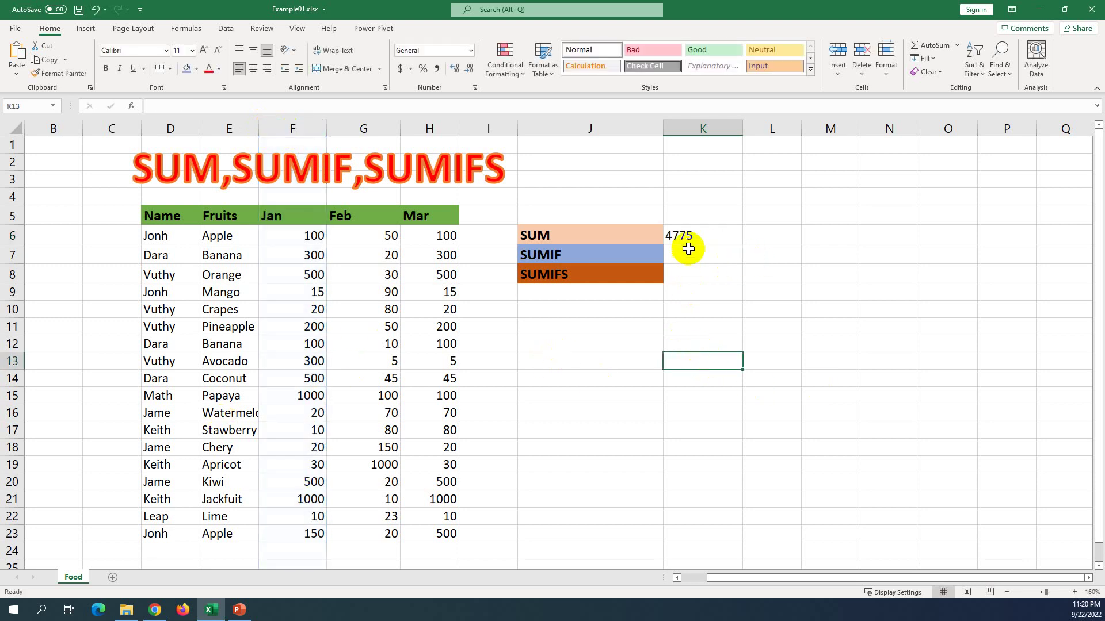
left_click(701, 234)
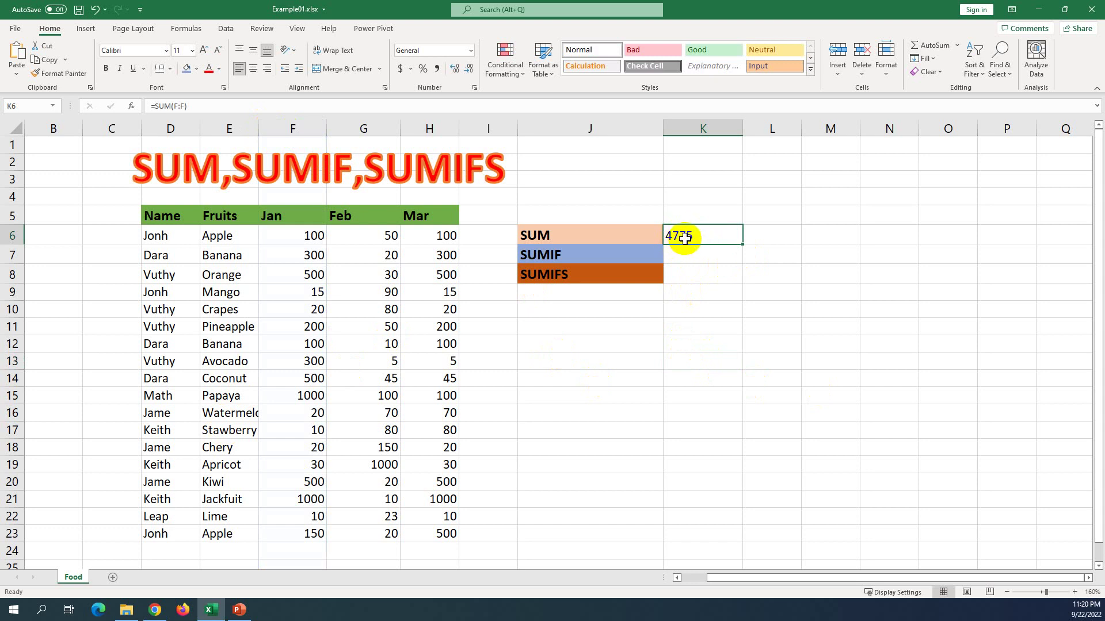
Add the value 2 in F24 below the Jan figures and check the total in K6.
left_click(302, 551)
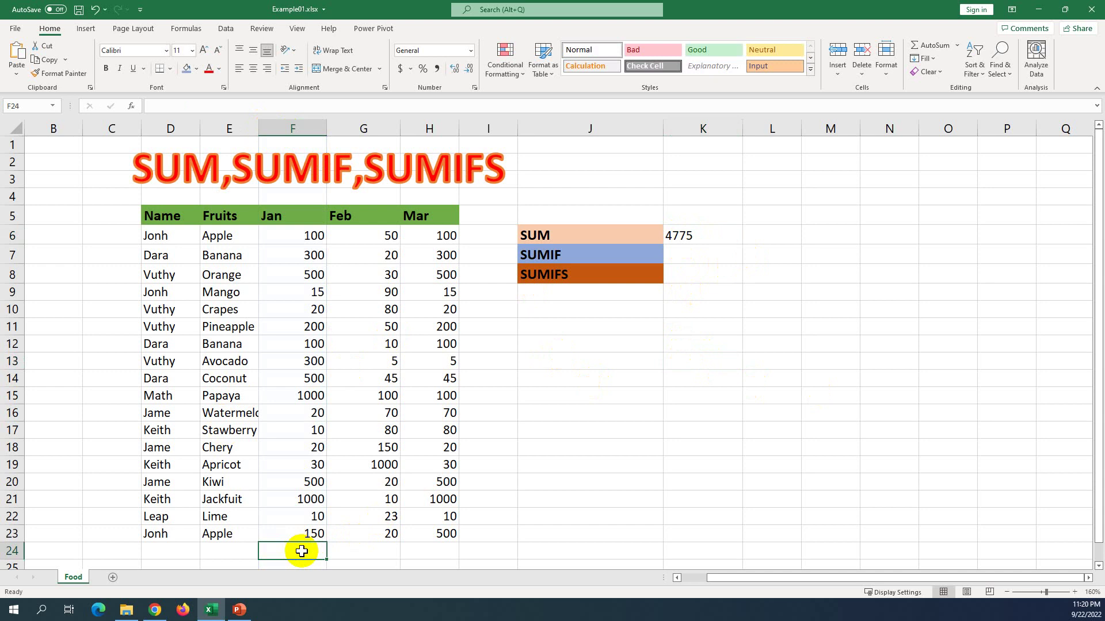
type("2")
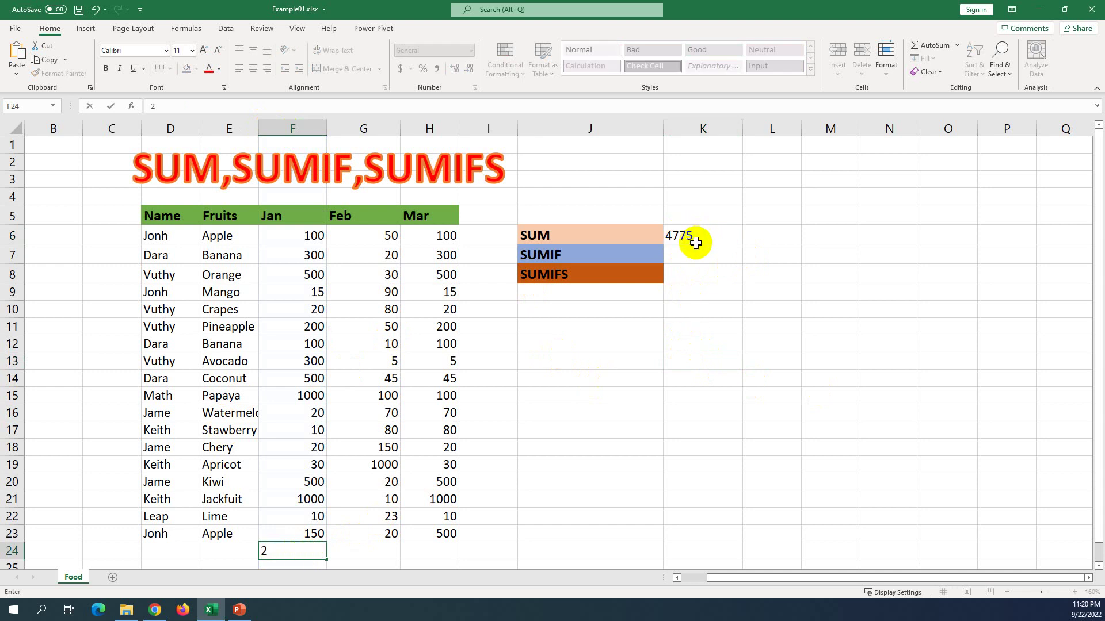
key("Return")
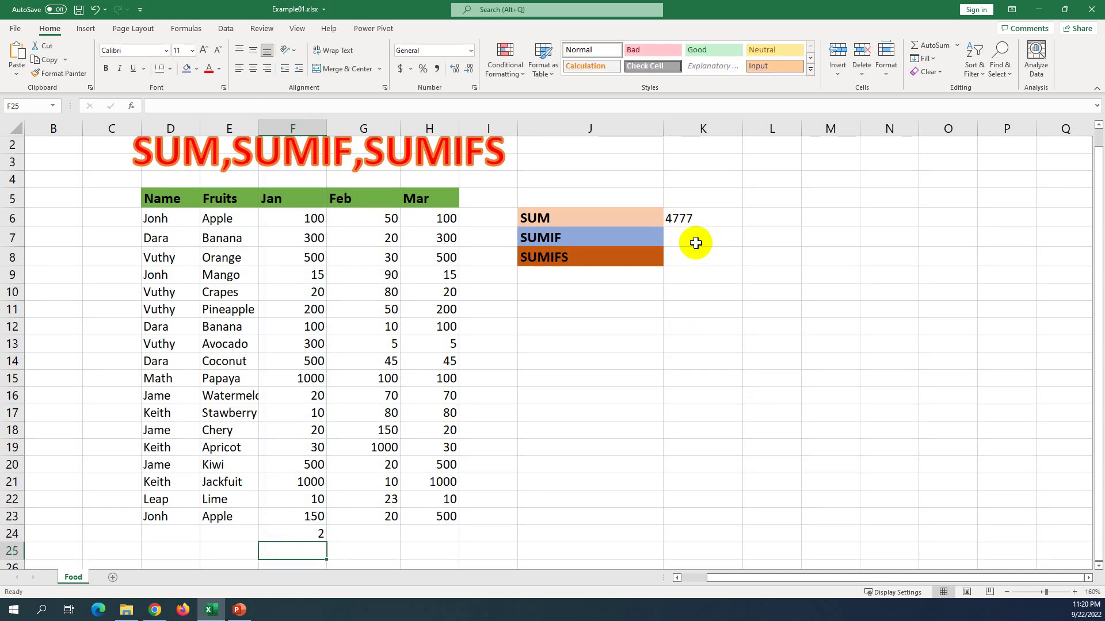
left_click(676, 218)
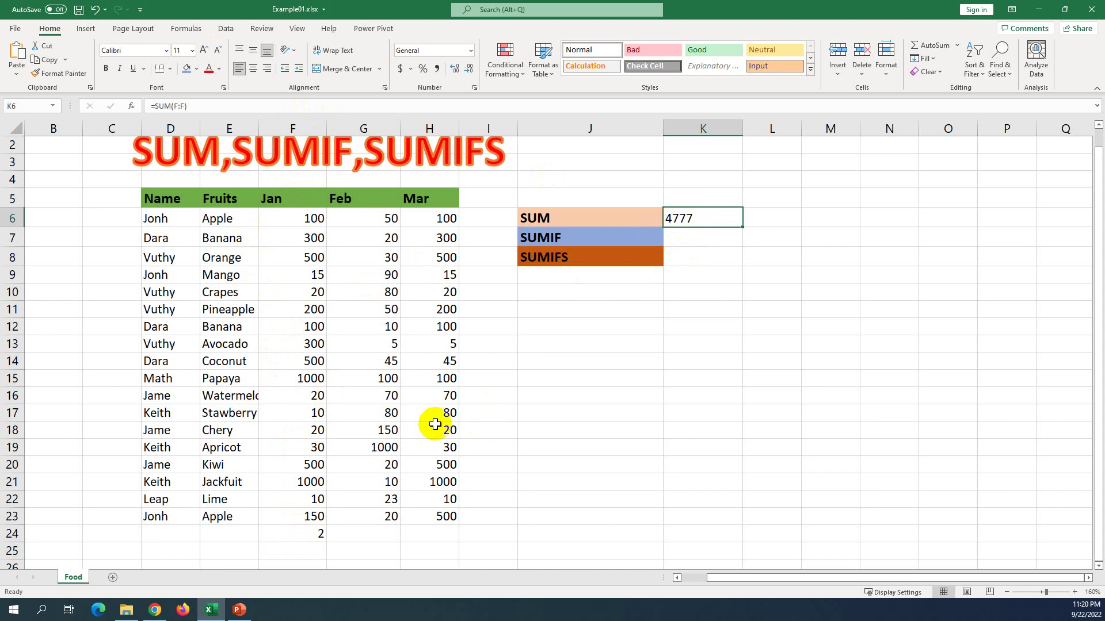
Replace the whole-column reference in the K6 formula with the Jan range, making it =SUM(F6:F23).
double_click(714, 219)
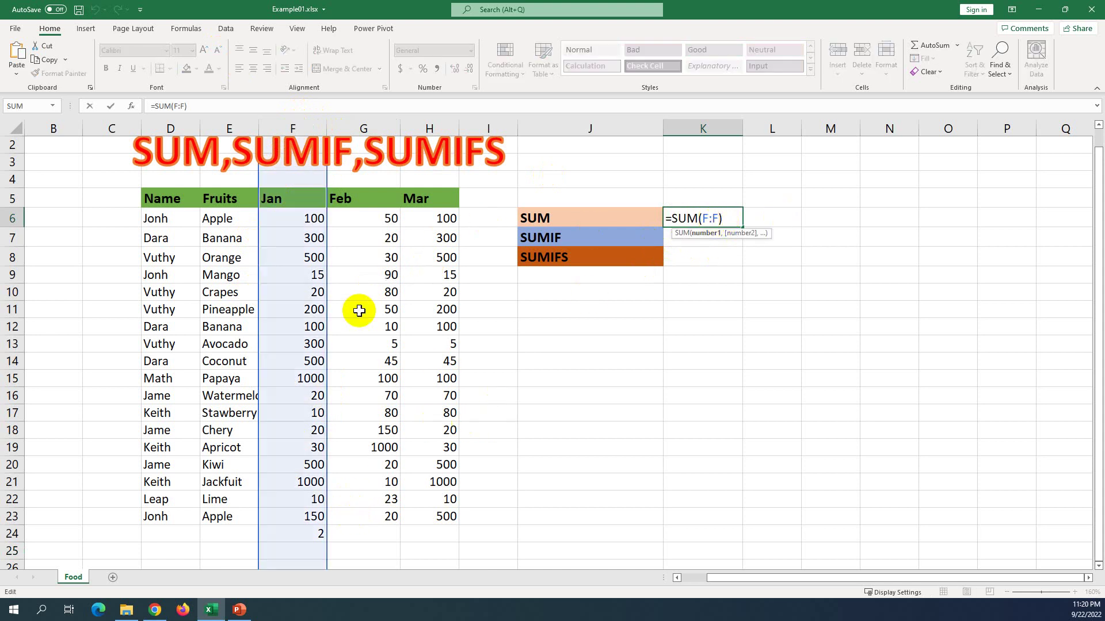
left_click_drag(720, 219, 698, 222)
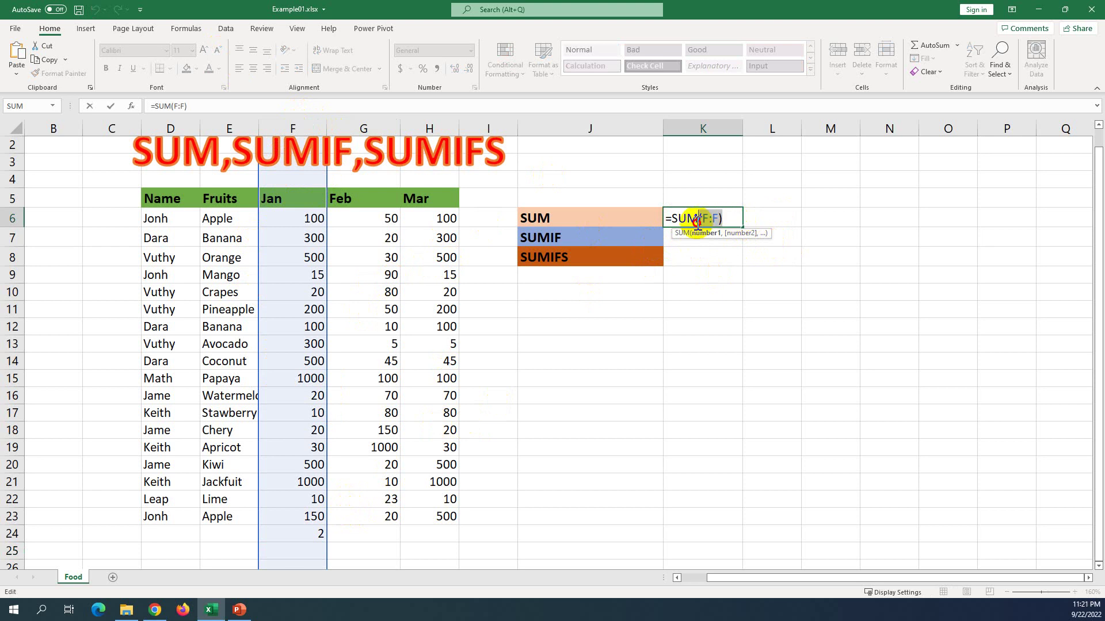
key("BackSpace")
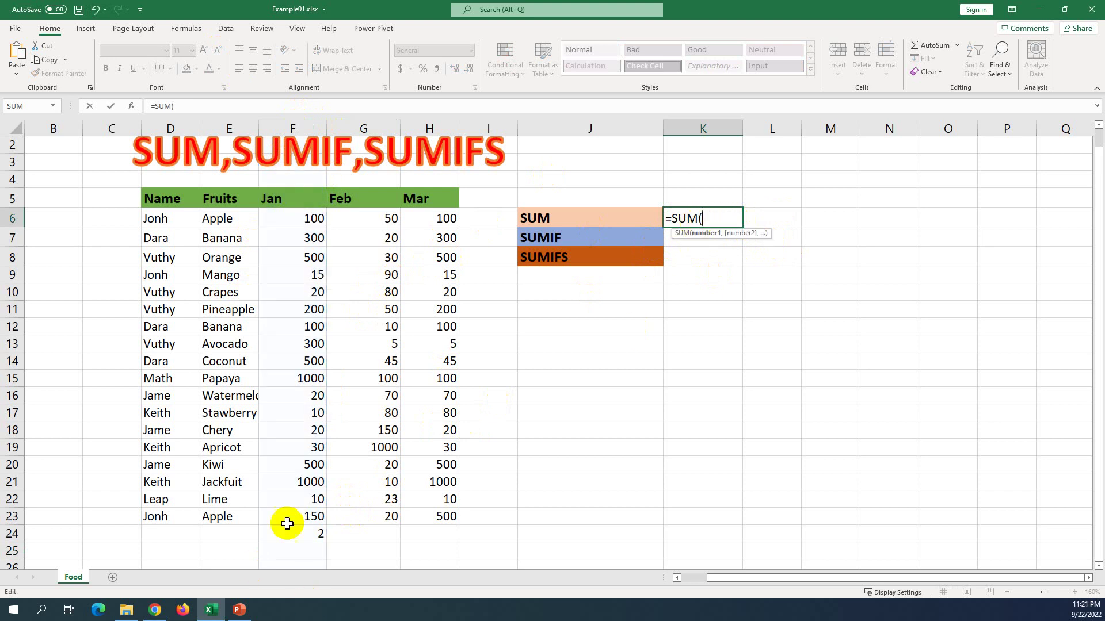
left_click_drag(306, 219, 309, 514)
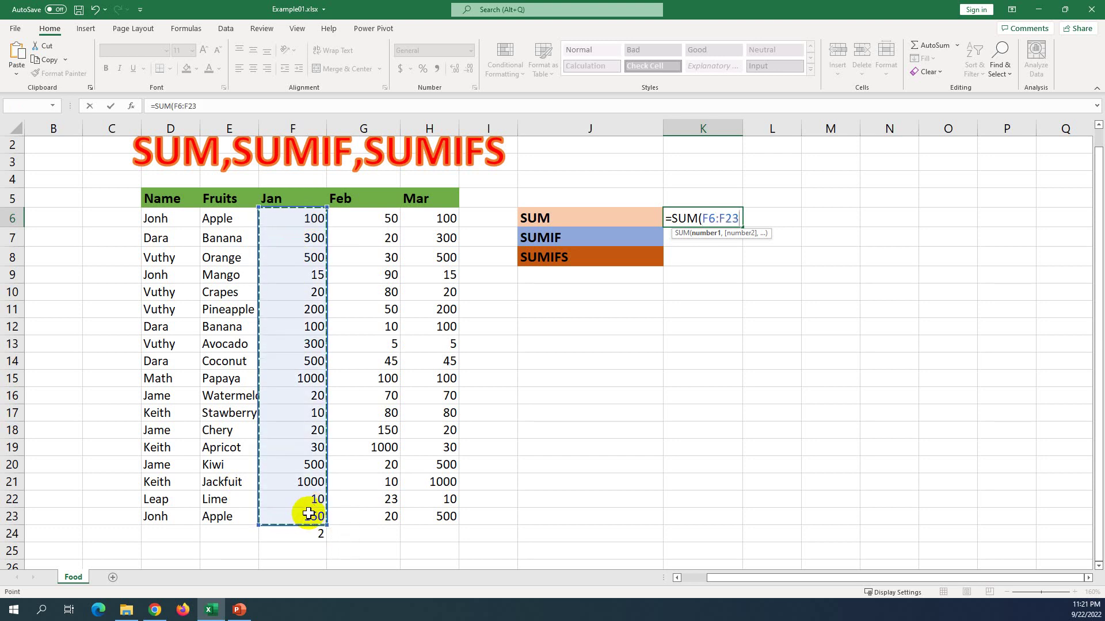
type(")")
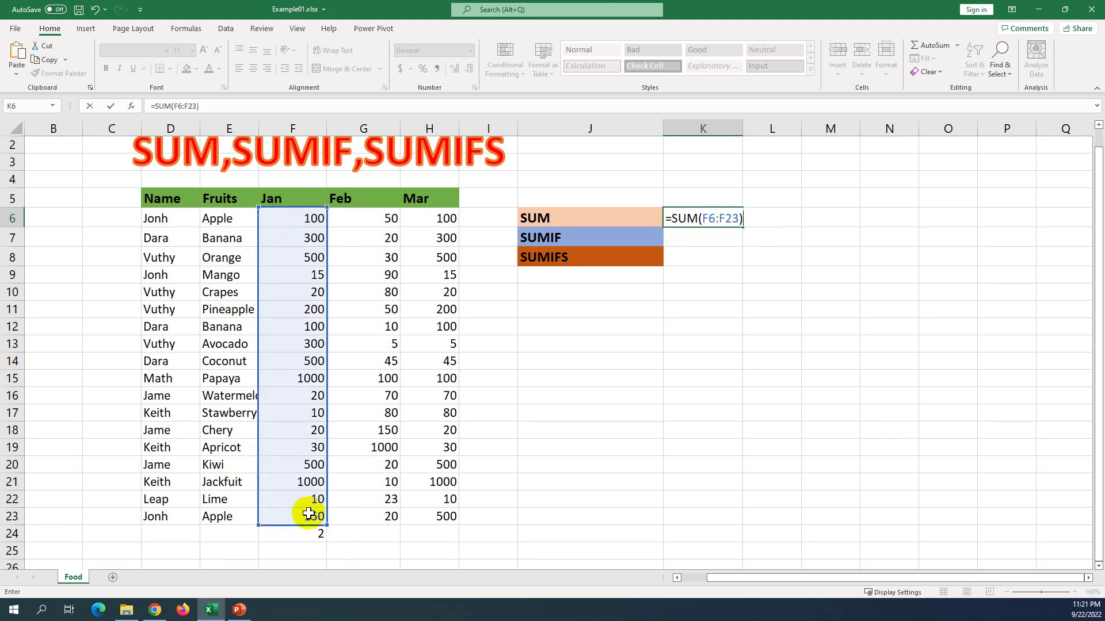
key("Return")
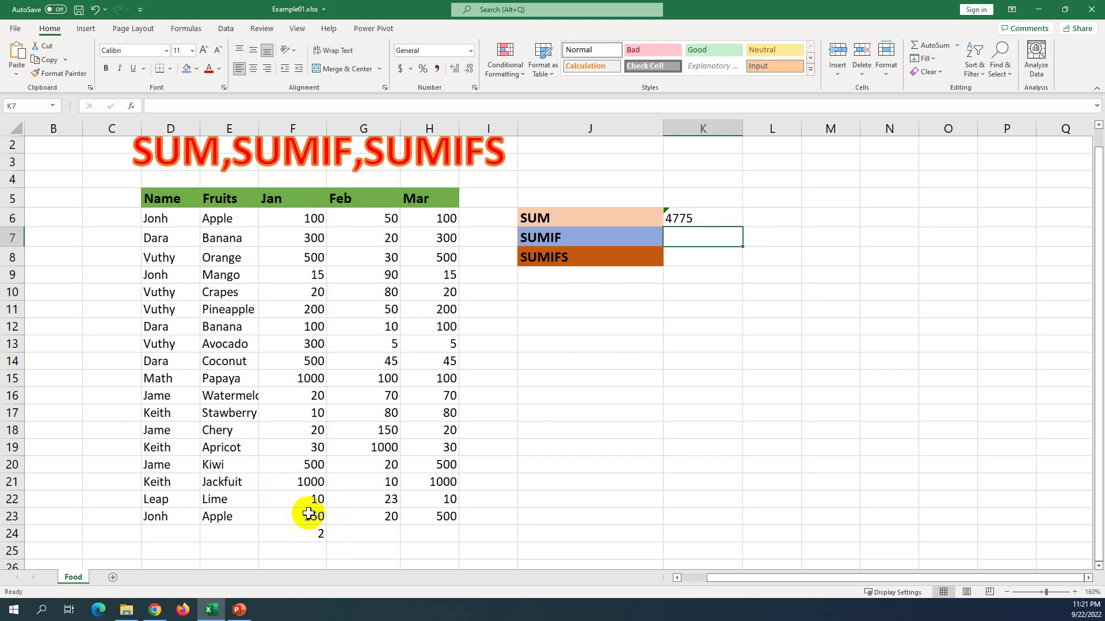
left_click(699, 219)
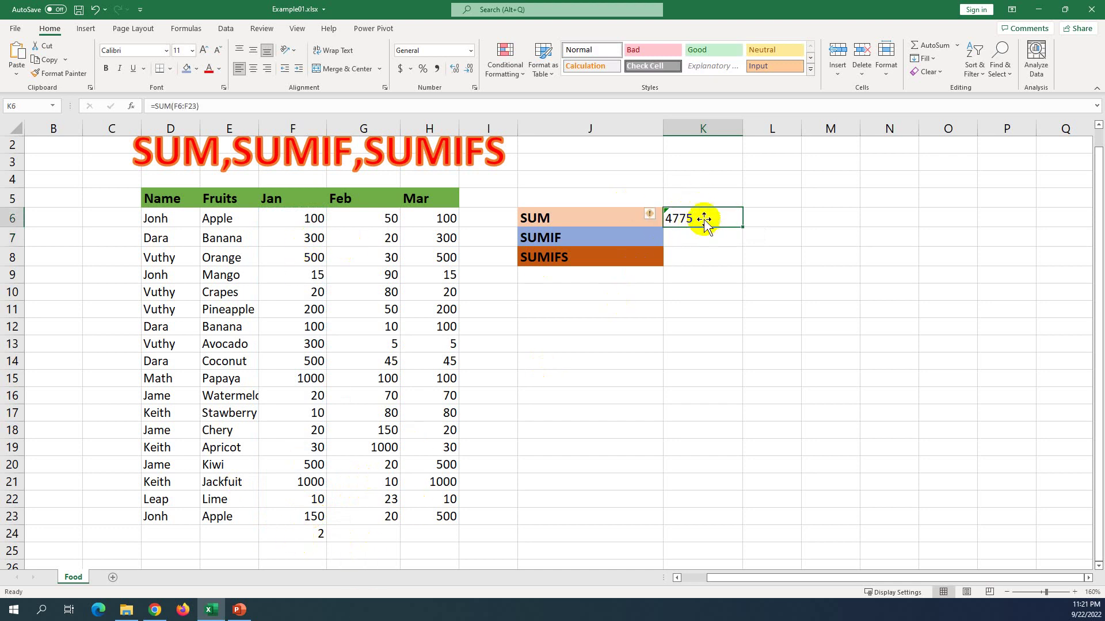
Extend the summed range in K6 by one row so the formula reads =SUM(F6:F24).
double_click(707, 220)
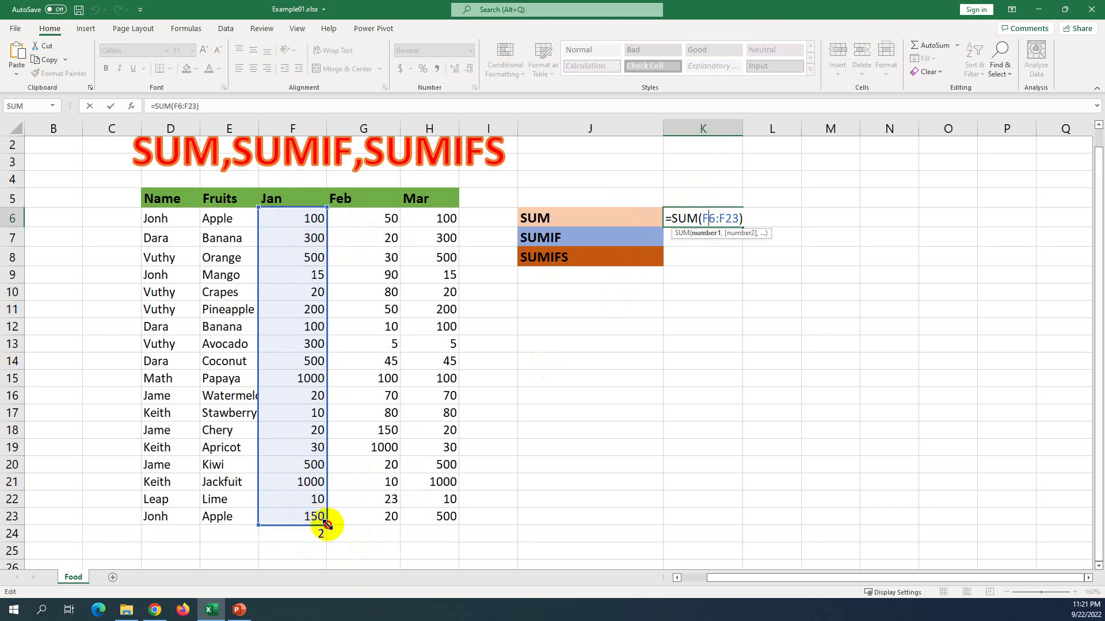
left_click_drag(327, 525, 322, 539)
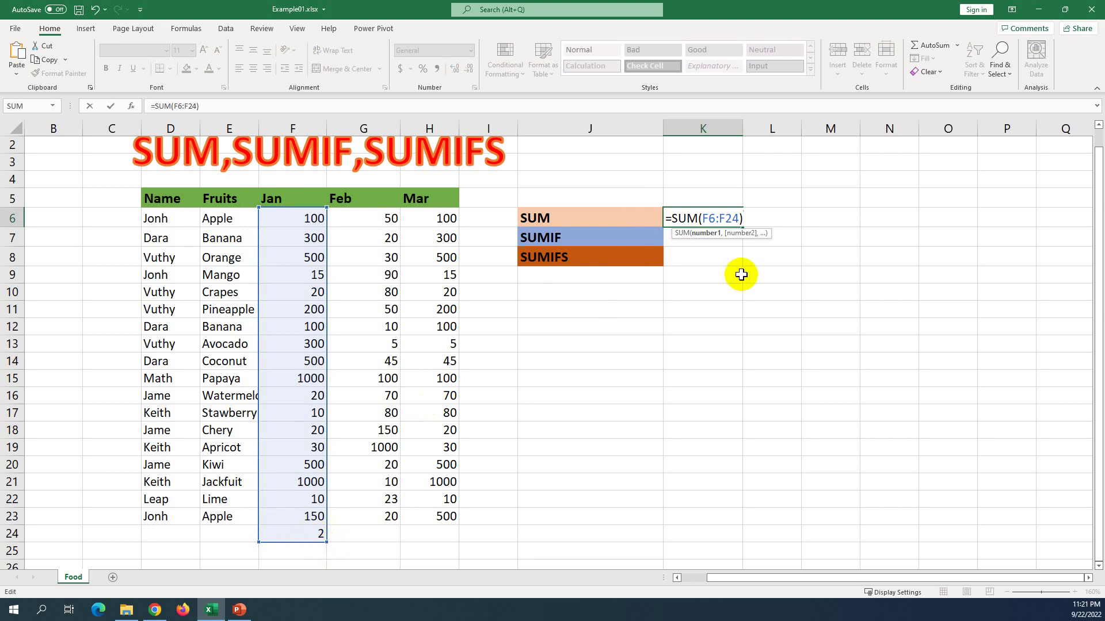
left_click(710, 218)
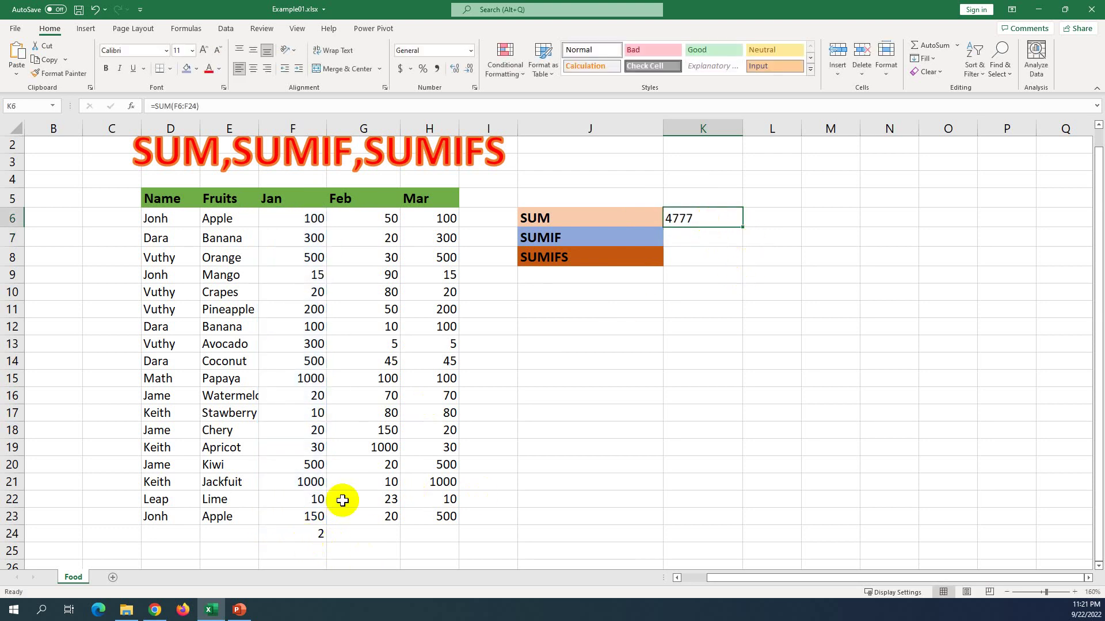
Shorten the summed range in K6 by one row so the formula reads =SUM(F6:F23).
double_click(729, 218)
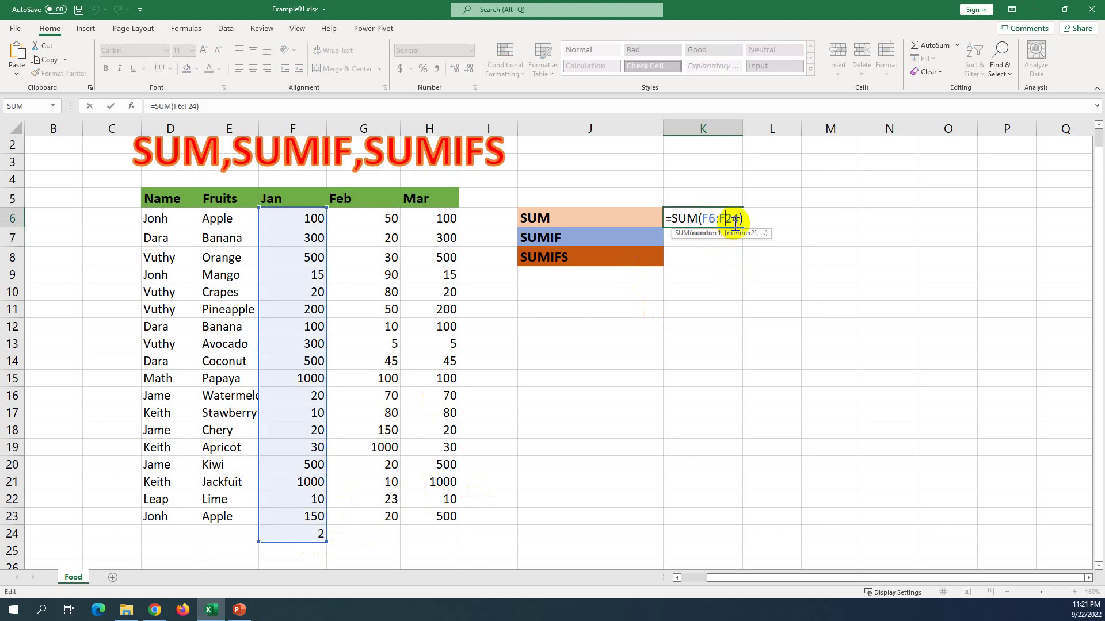
key("BackSpace")
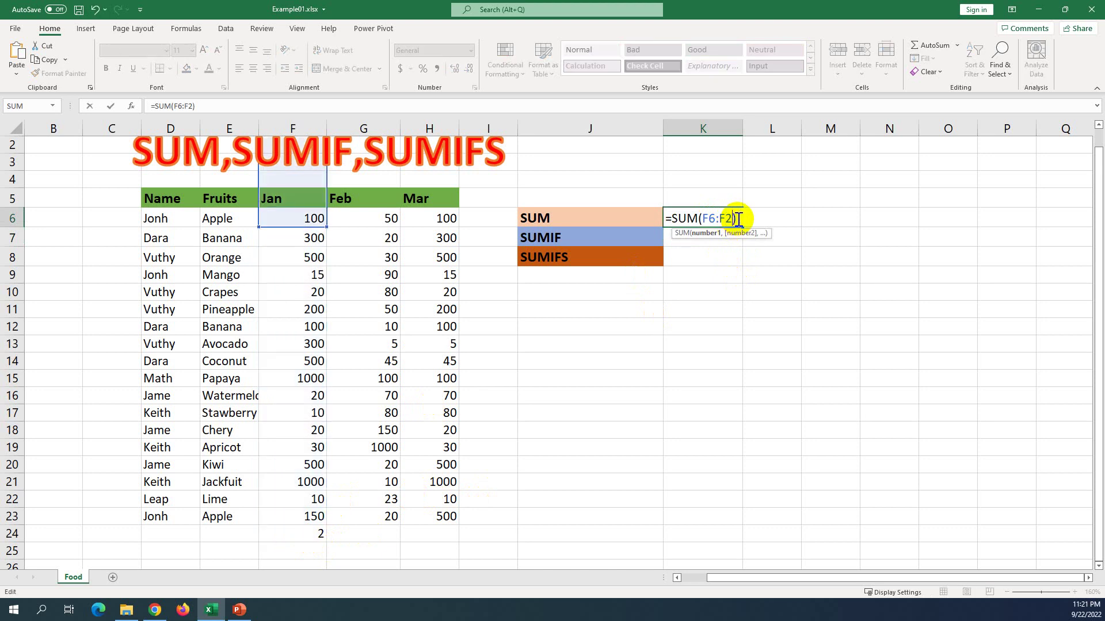
type("3")
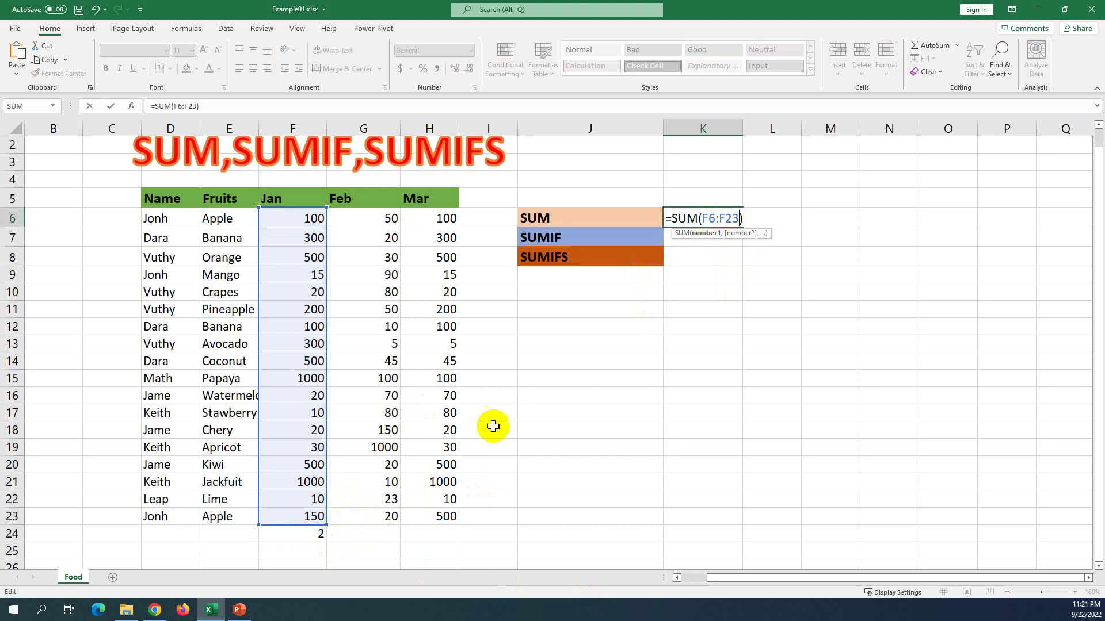
key("Return")
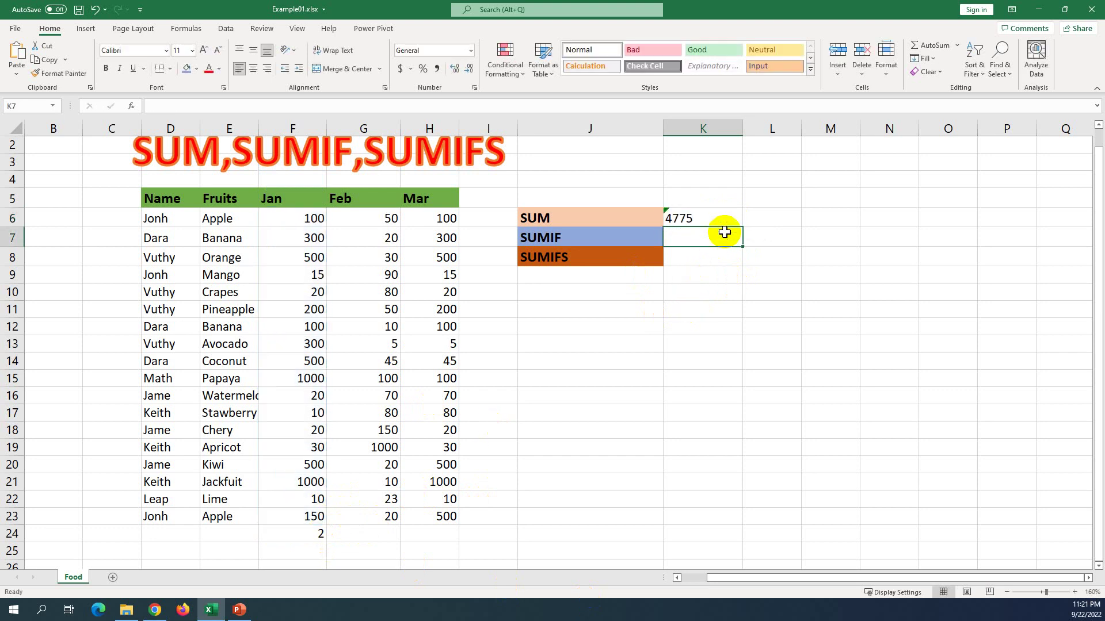
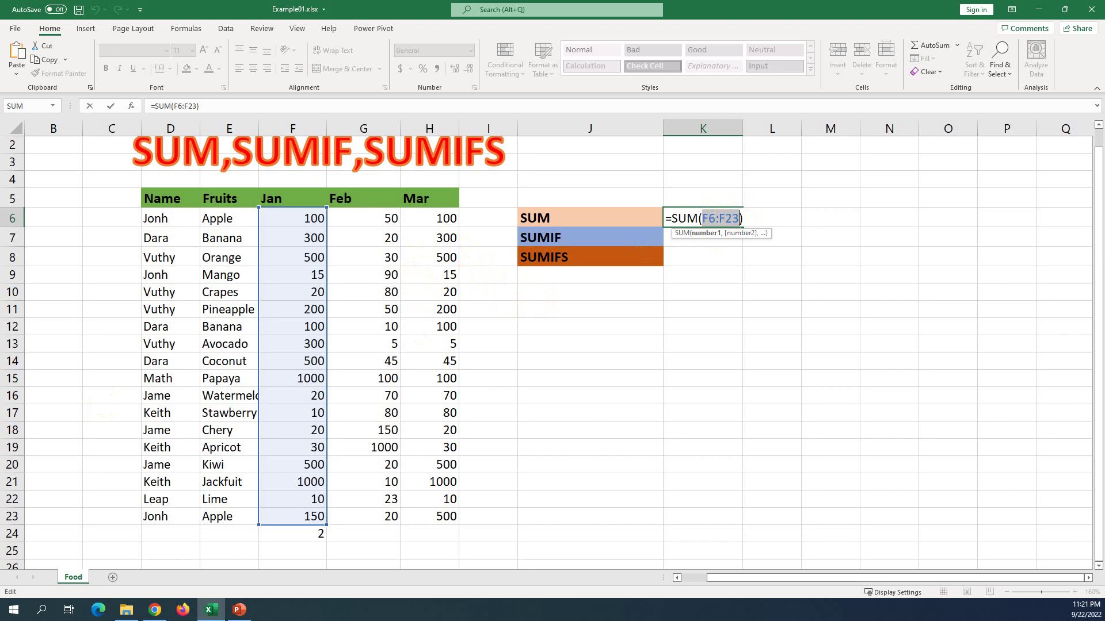
Clear the SUM formula from K6 and go through the individual Jan cells F6, F8 and F10.
key("Escape")
left_click(680, 220)
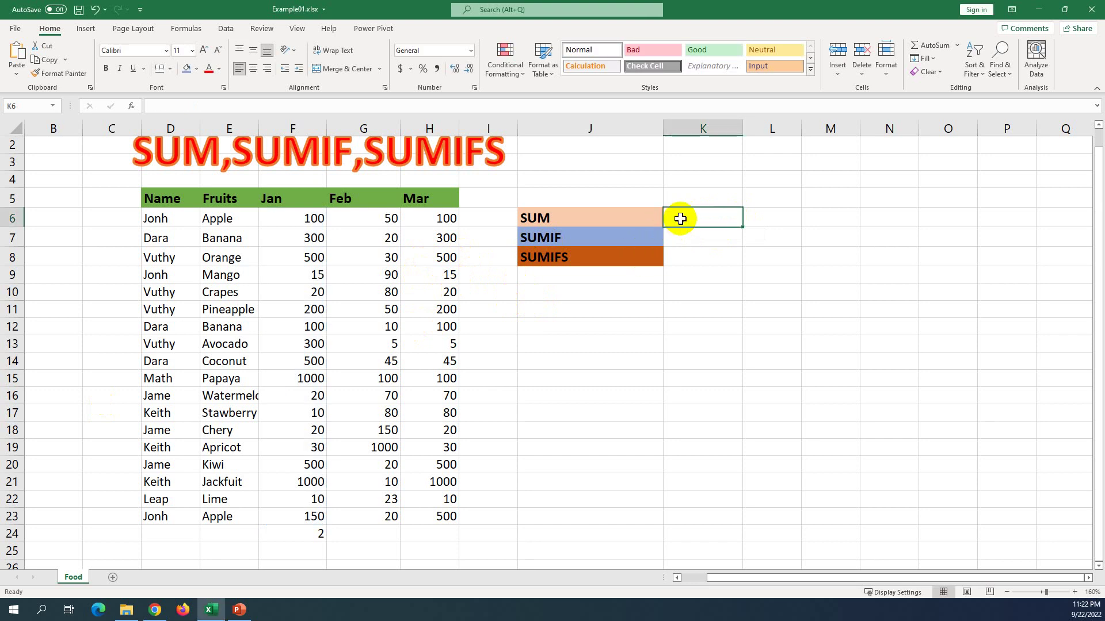
left_click(311, 218)
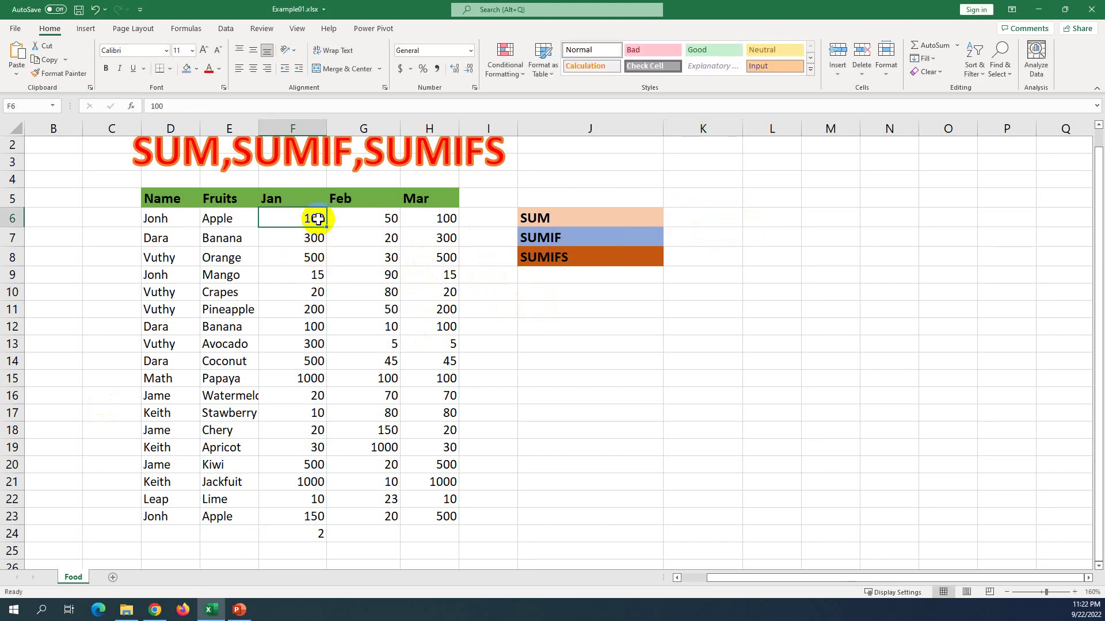
left_click(303, 257)
left_click(312, 292)
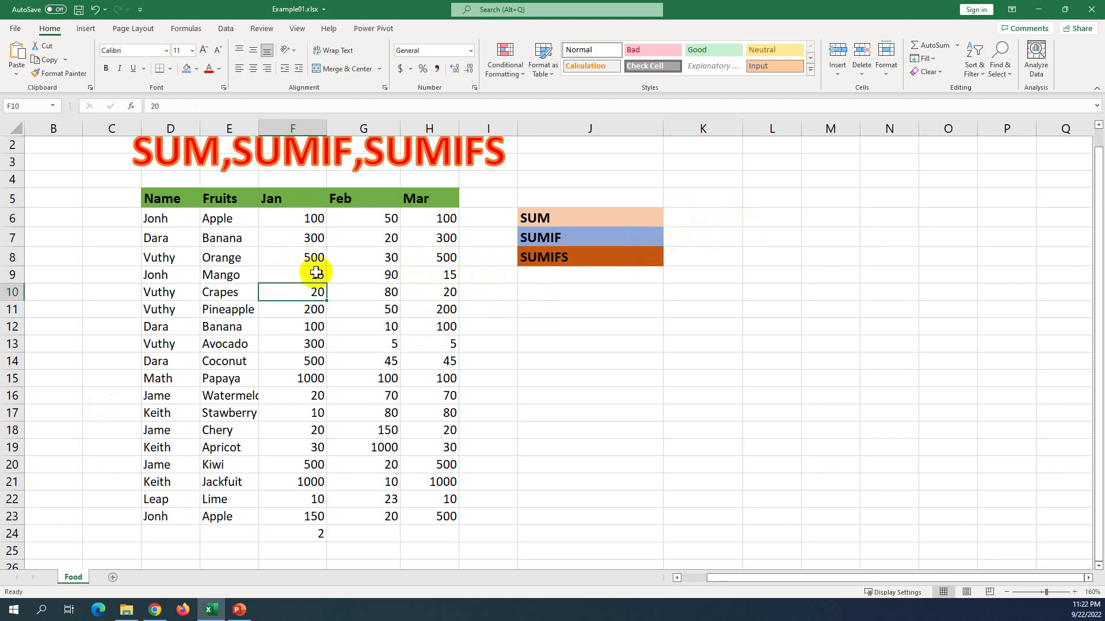
Enter the formula =SUM(F6,F8,F10) in K6 to add three separate Jan cells.
double_click(702, 214)
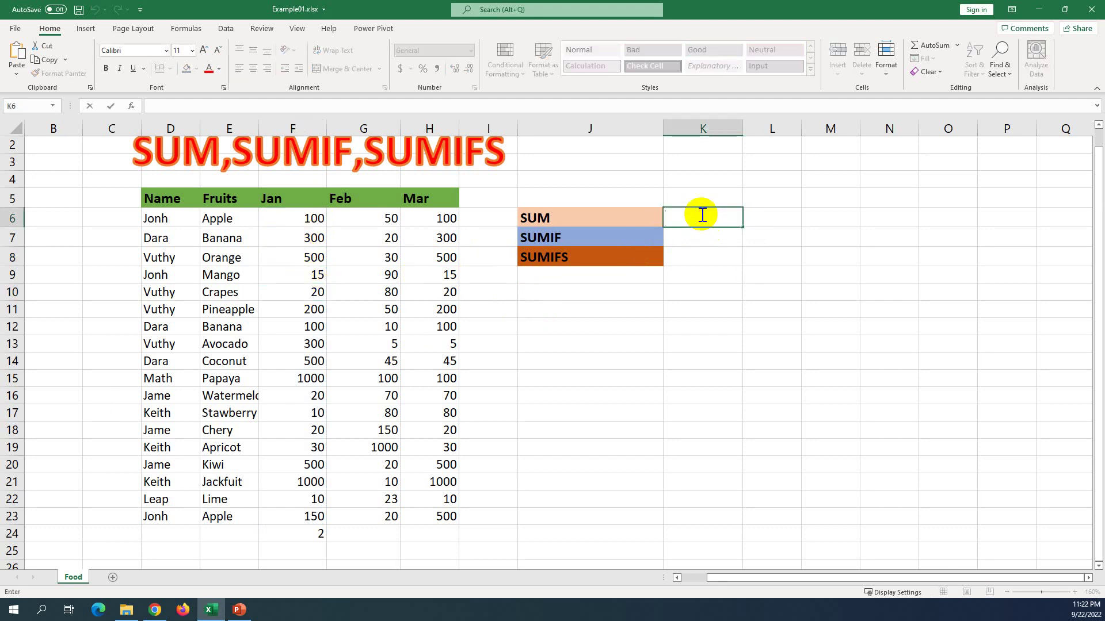
type("=SUM(")
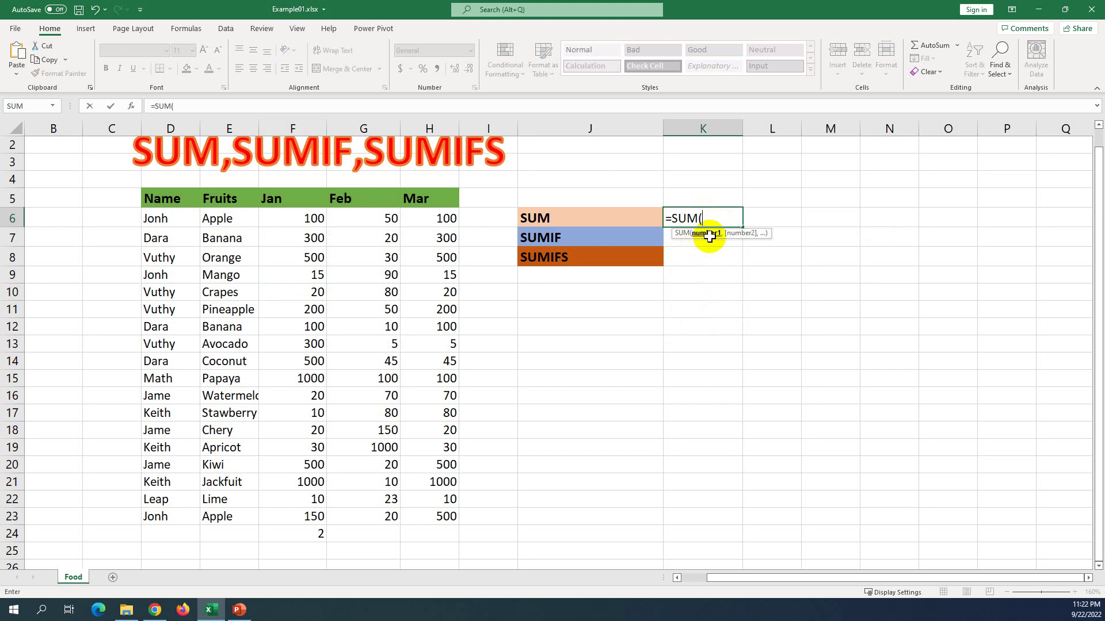
left_click(313, 220)
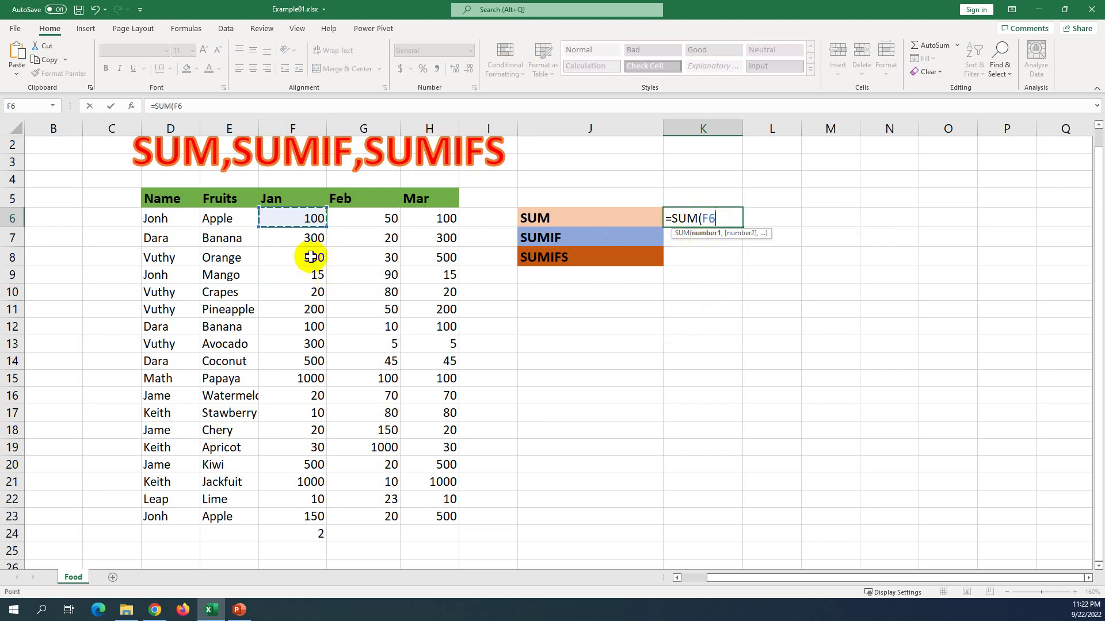
type(",")
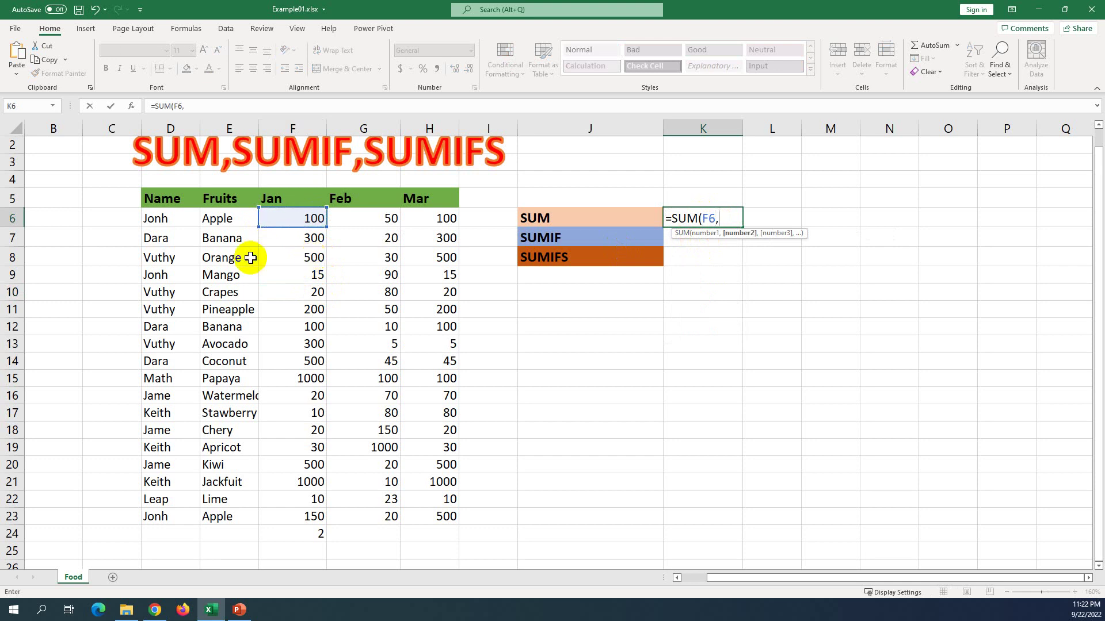
left_click(308, 259)
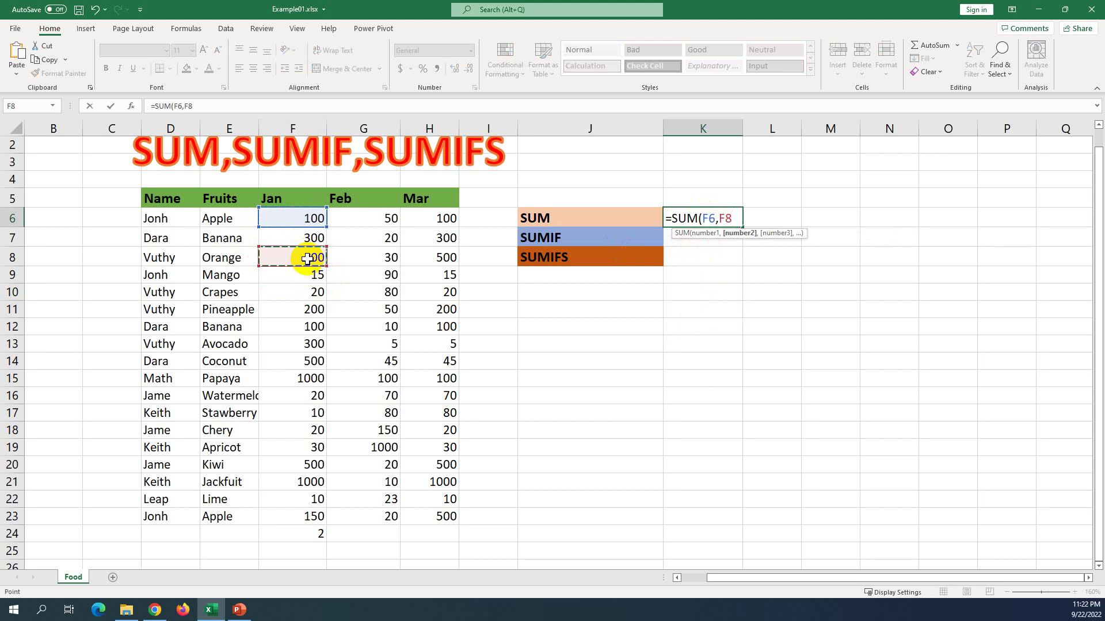
type("M")
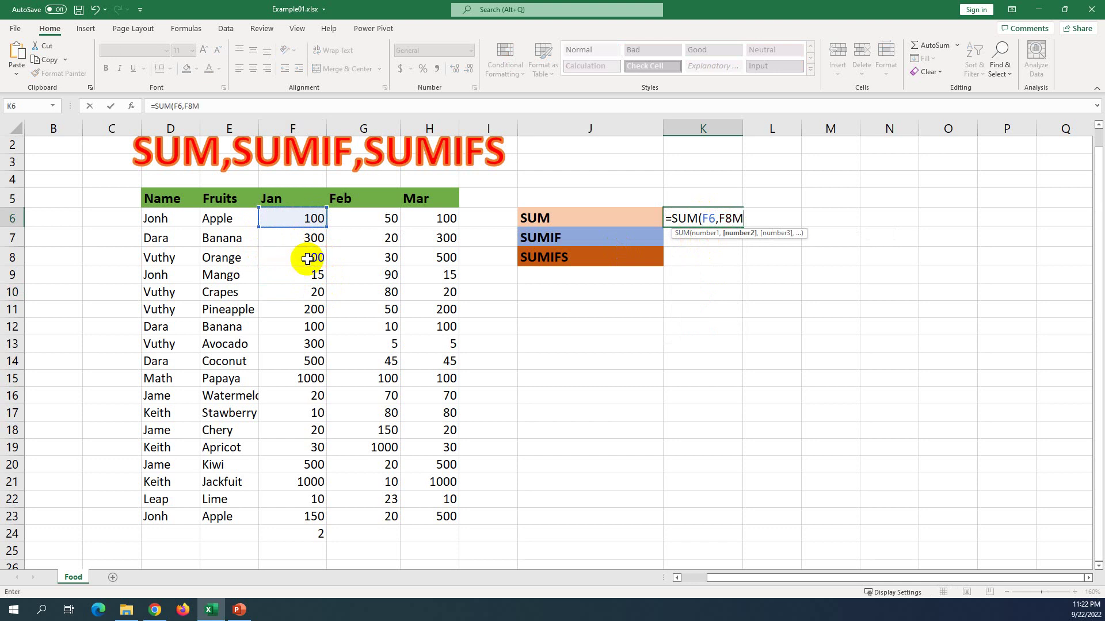
key("BackSpace")
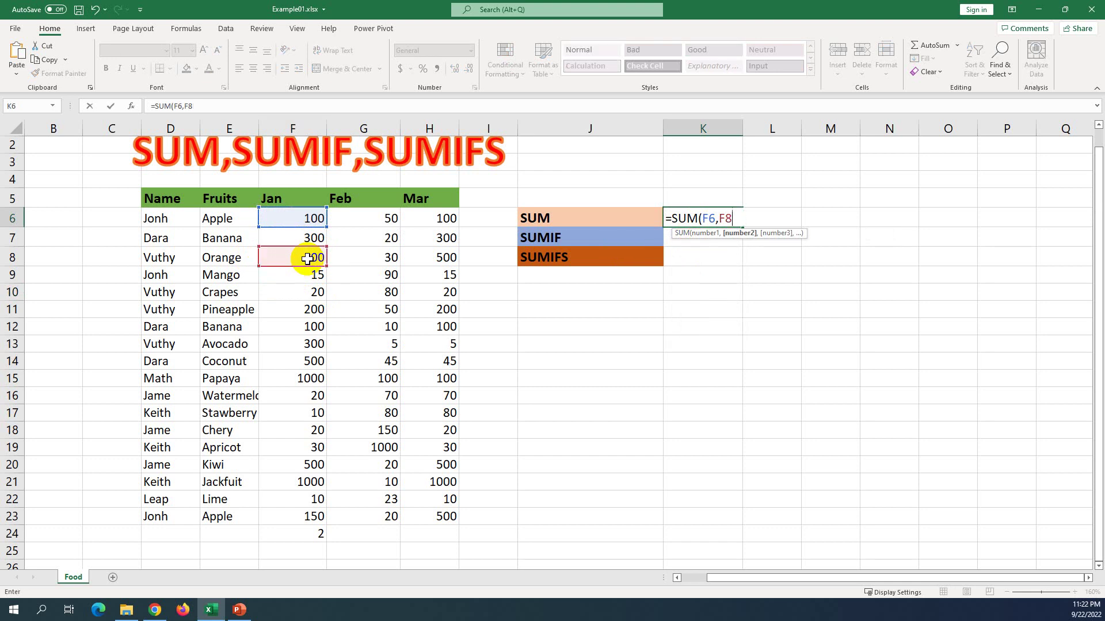
type(",")
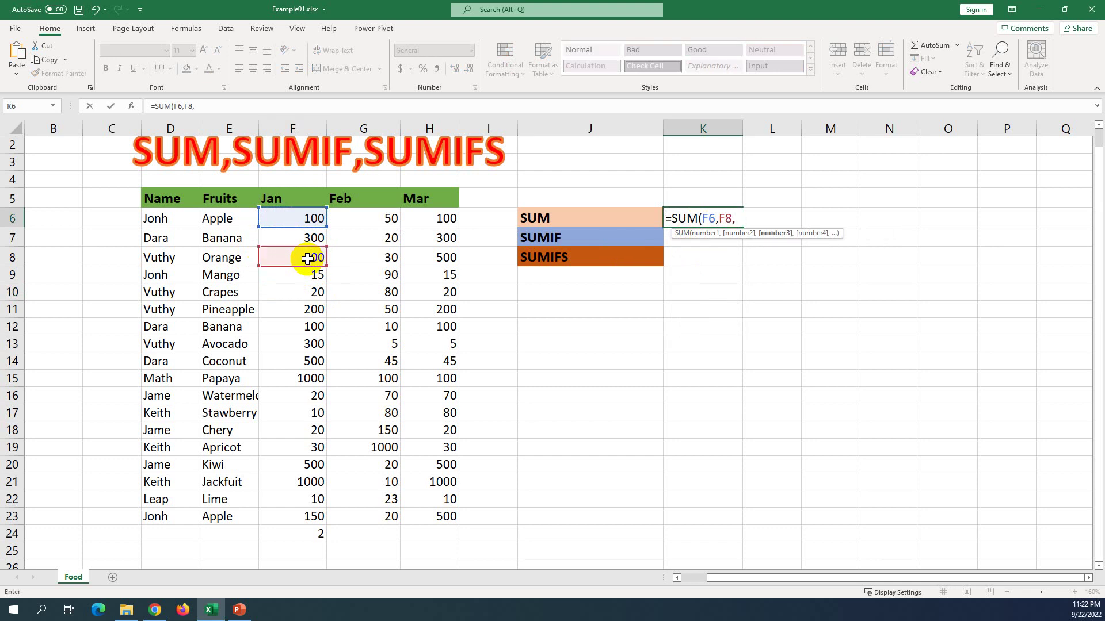
left_click(306, 293)
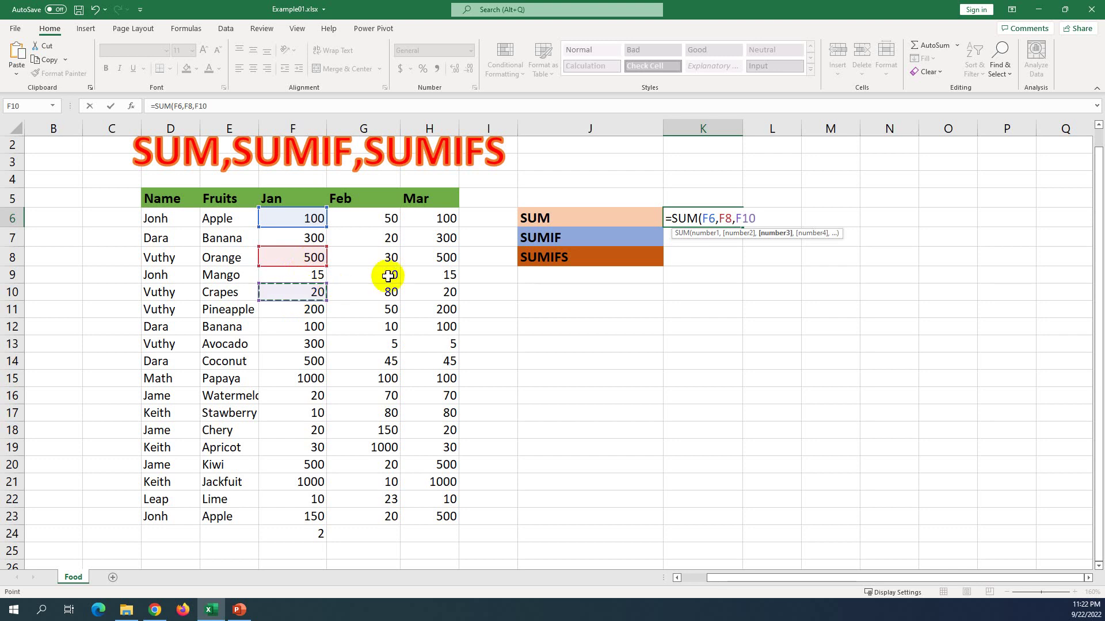
type(")")
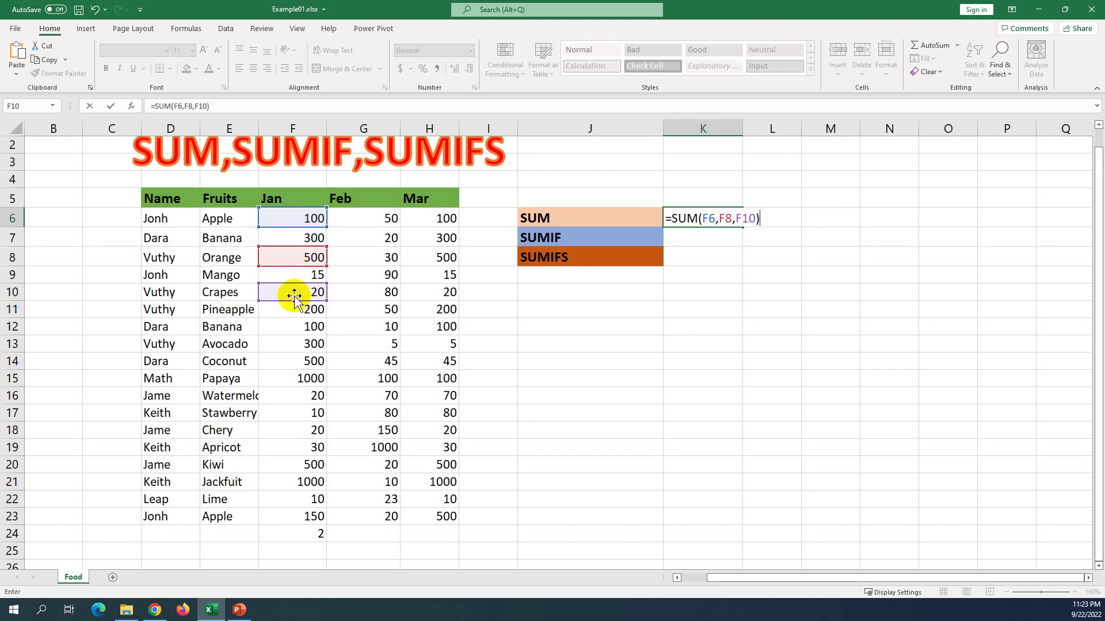
key("Return")
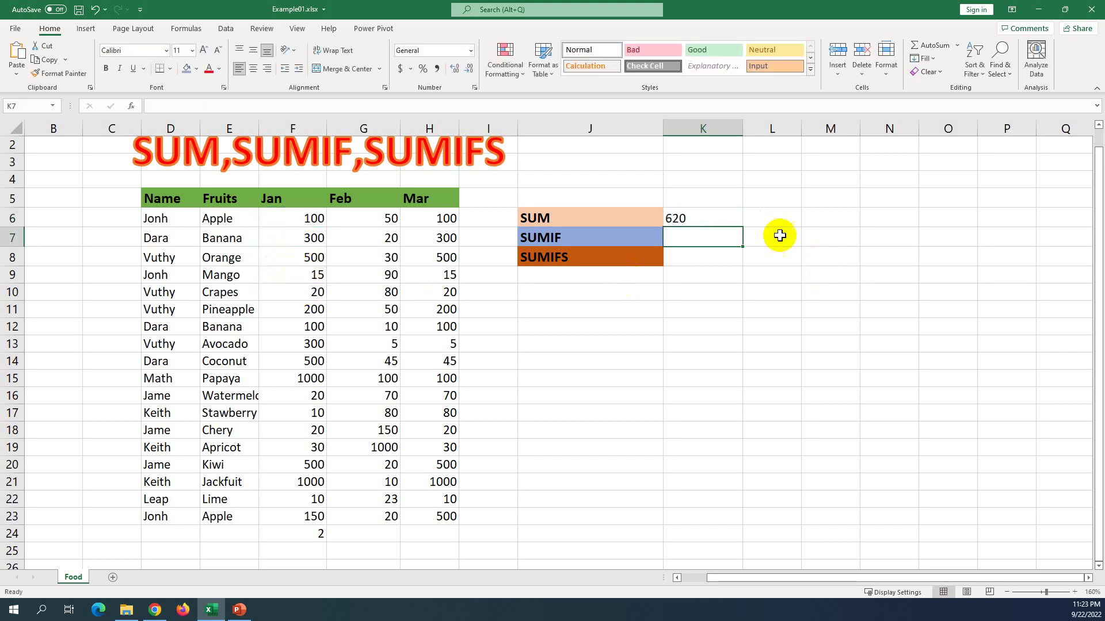
Review the SUM formula in K6 against the whole Jan column, the range F6:F24 and single Jan cells.
left_click(708, 216)
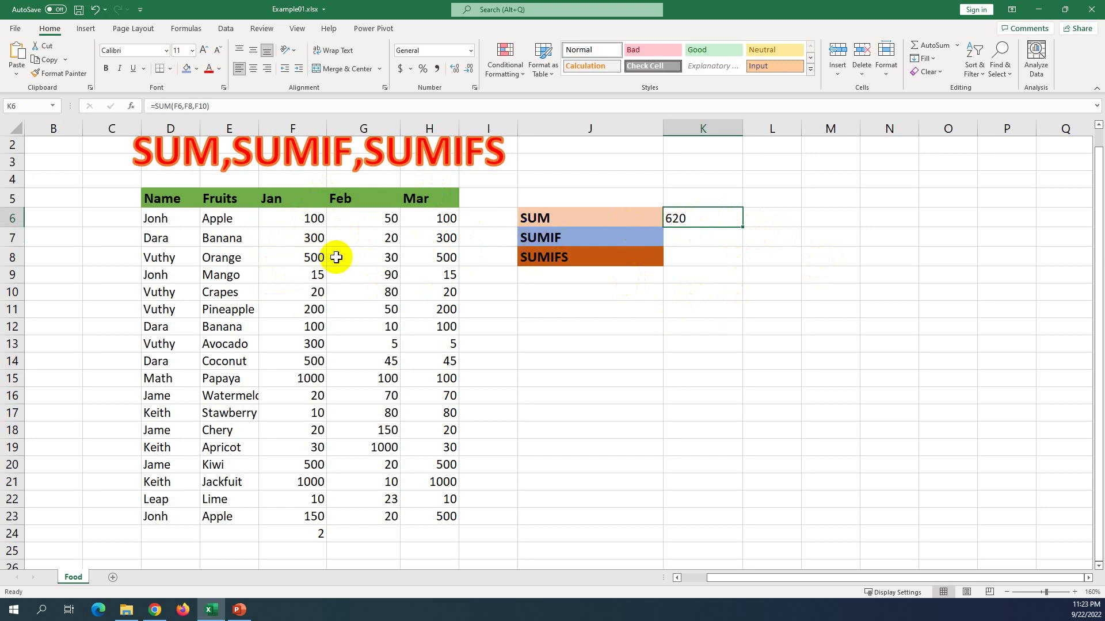
left_click(289, 128)
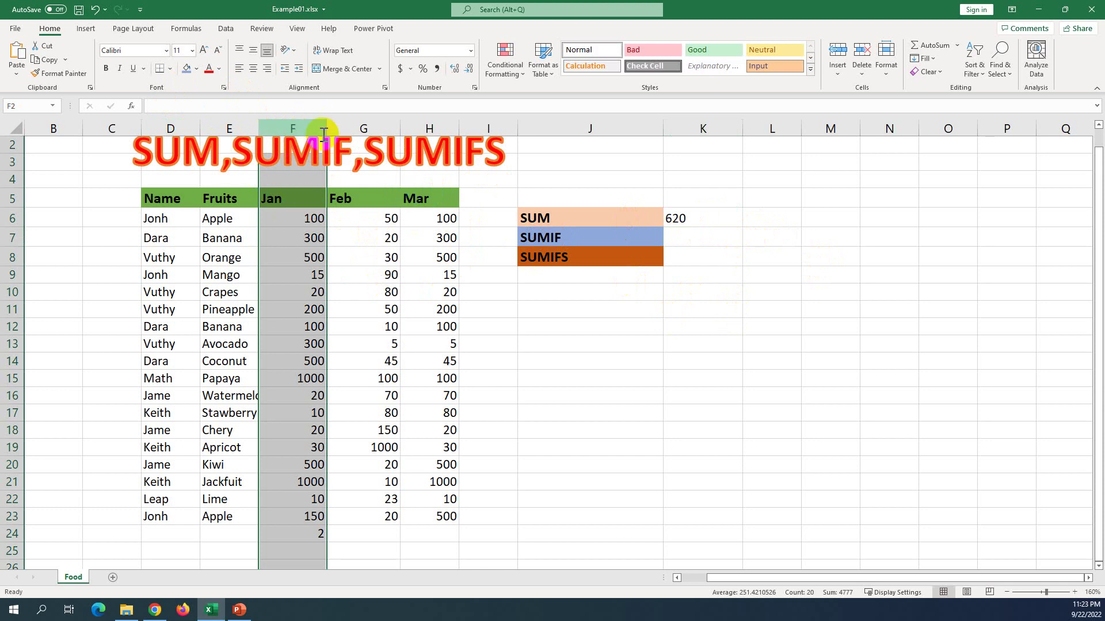
left_click(280, 214)
left_click(297, 234)
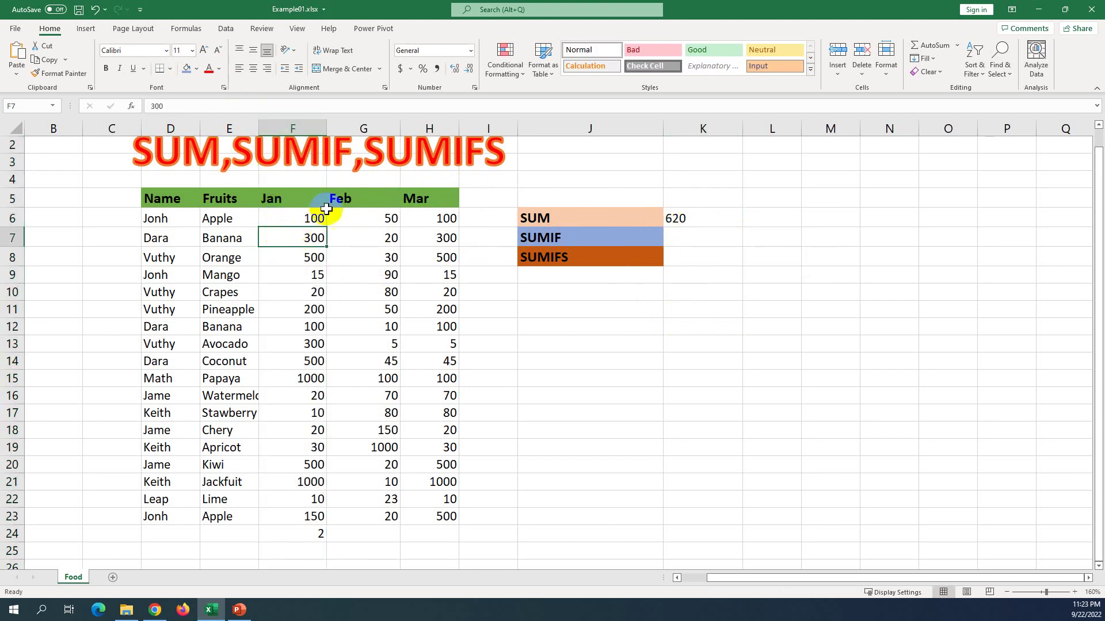
left_click(697, 215)
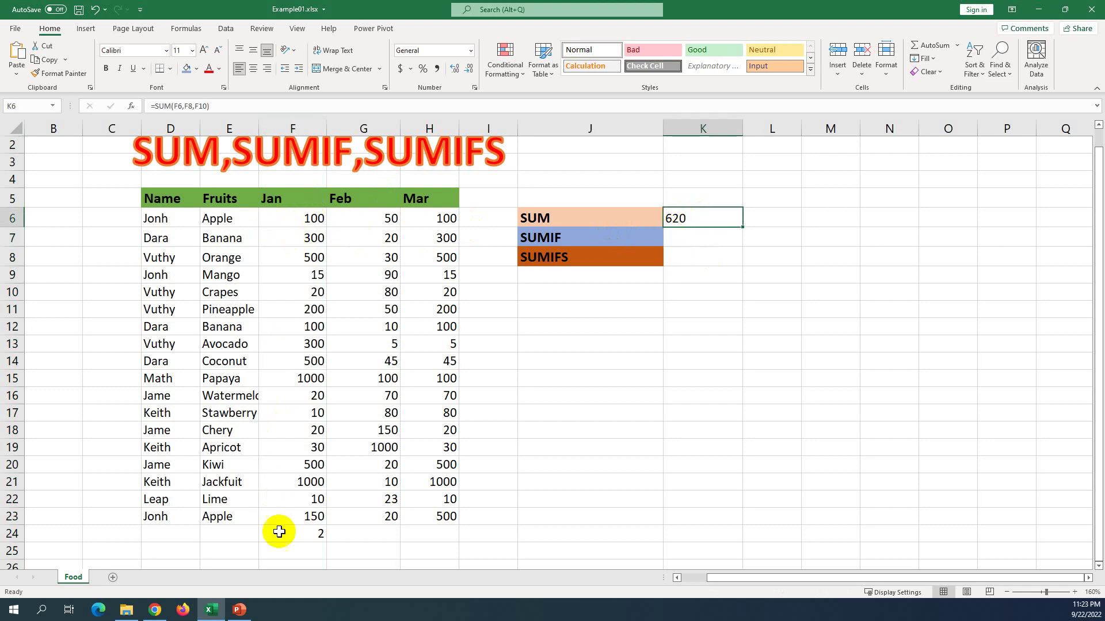
left_click(292, 221)
left_click_drag(301, 255, 310, 532)
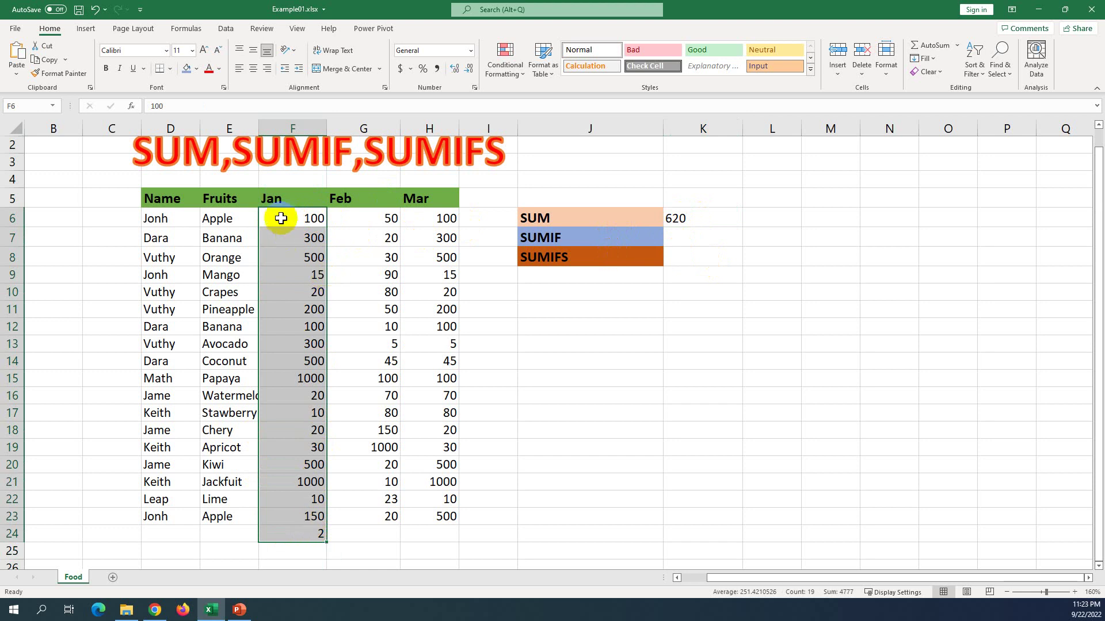
left_click(293, 218)
left_click(302, 260)
left_click(295, 310)
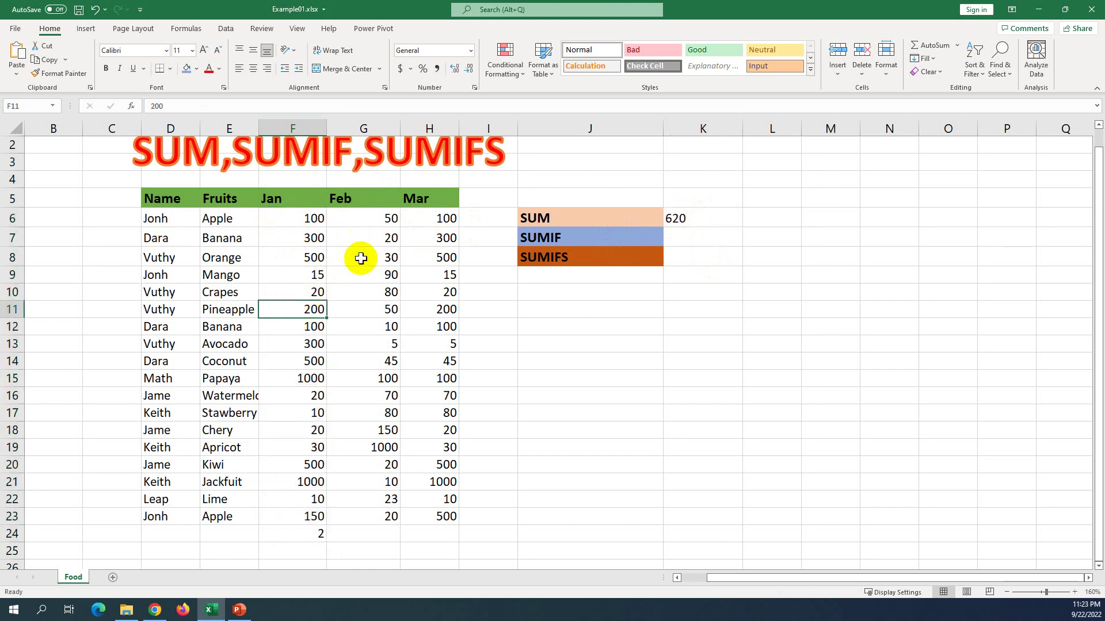
Begin a SUMIF formula in K7, beside the SUMIF label.
left_click(581, 219)
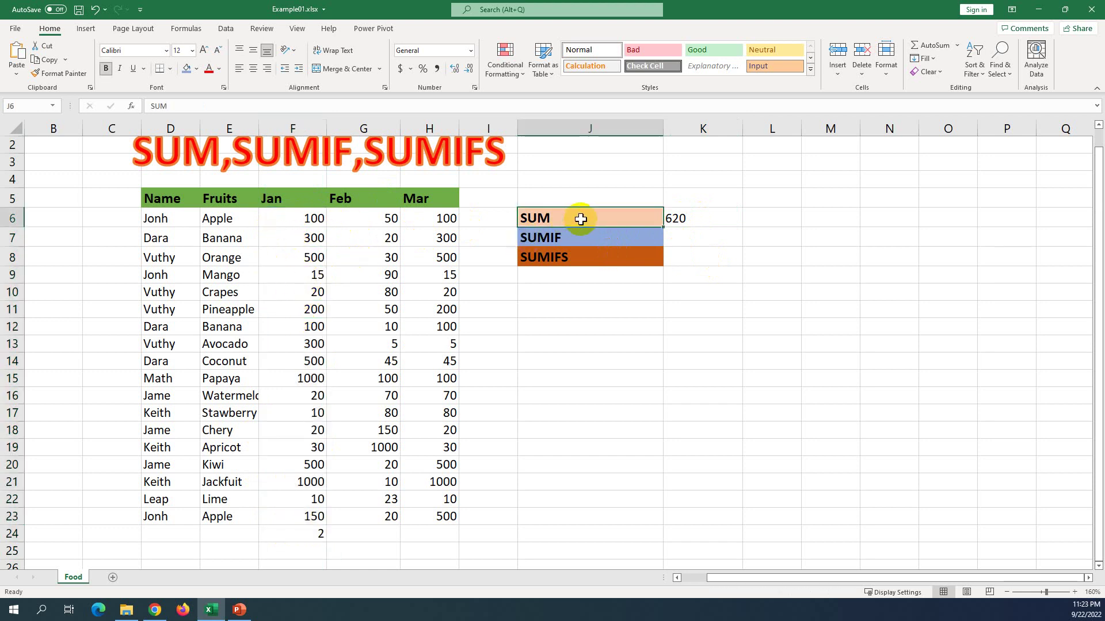
left_click(700, 218)
left_click(686, 238)
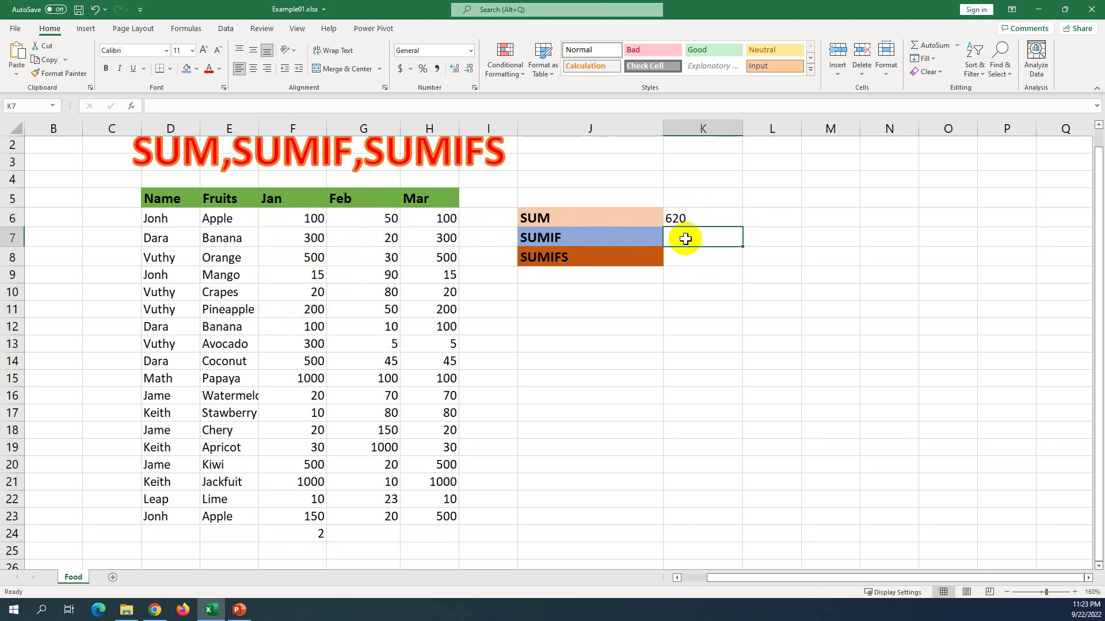
double_click(686, 239)
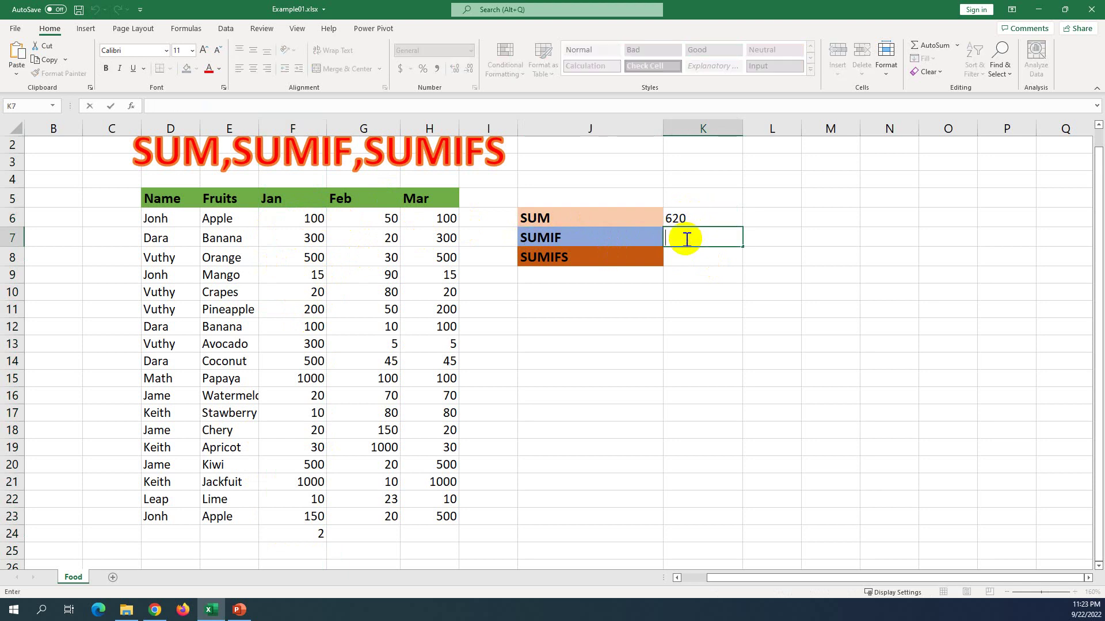
type("=IF")
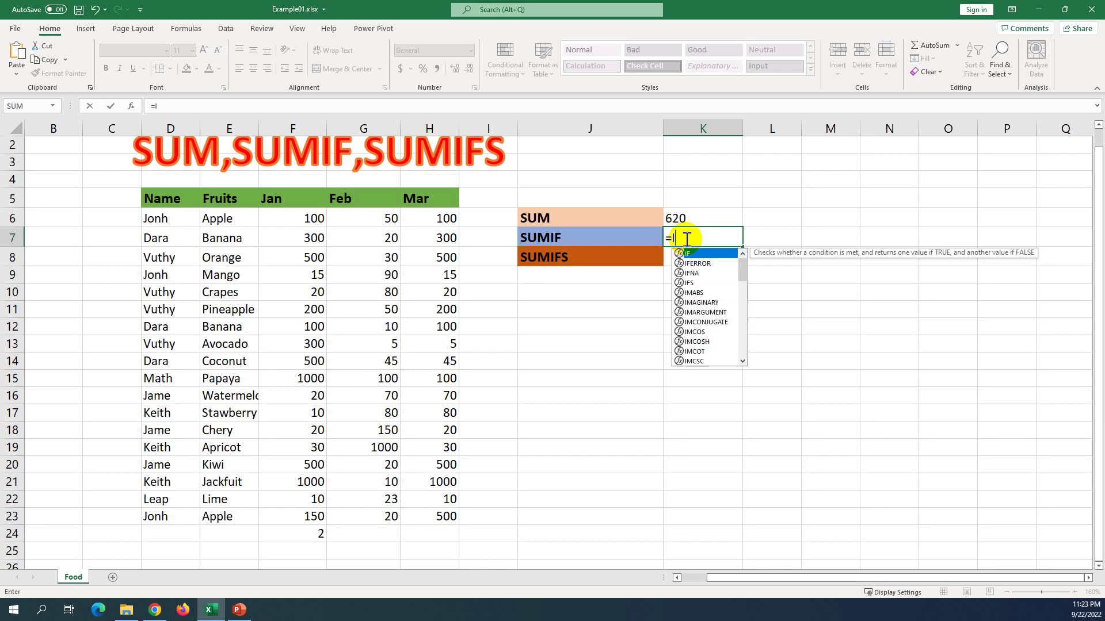
key("BackSpace")
key("BackSpace")
type("SU")
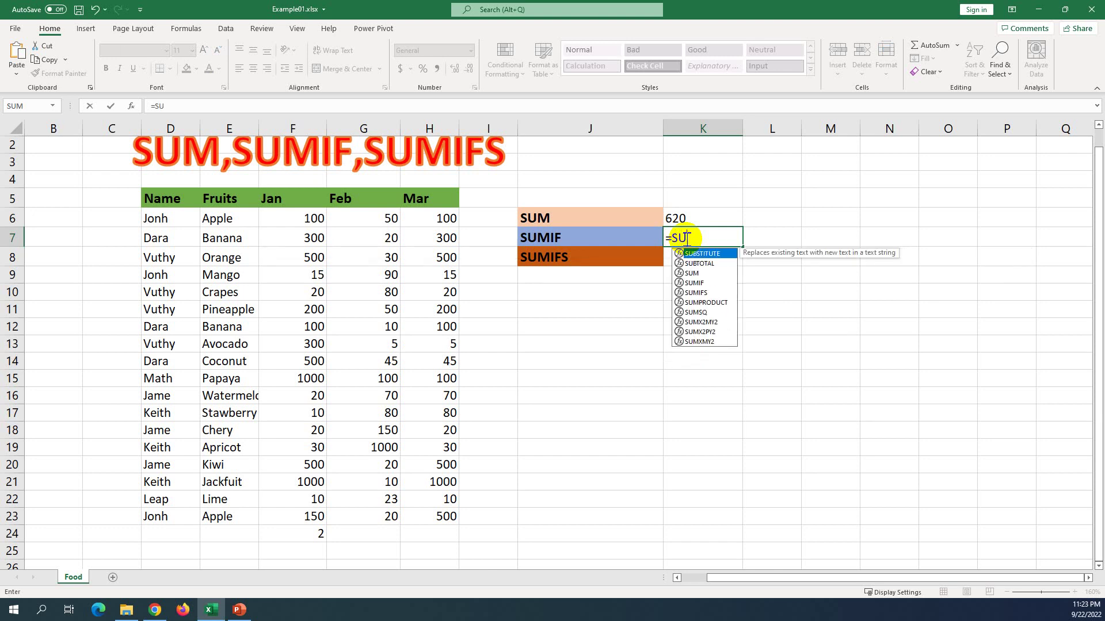
type("MIF")
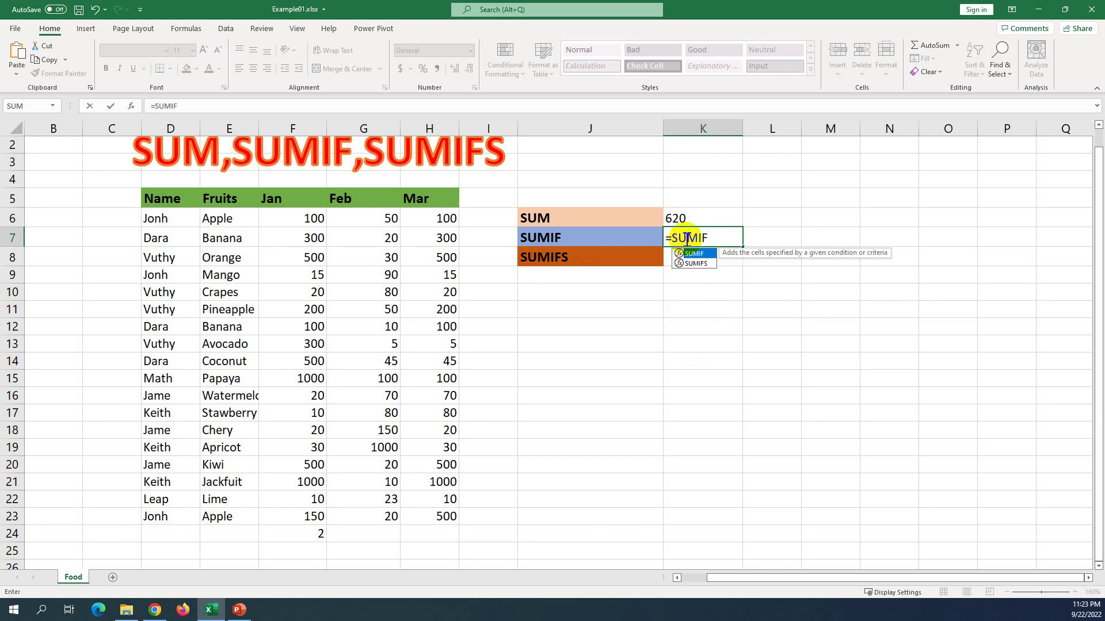
type("(")
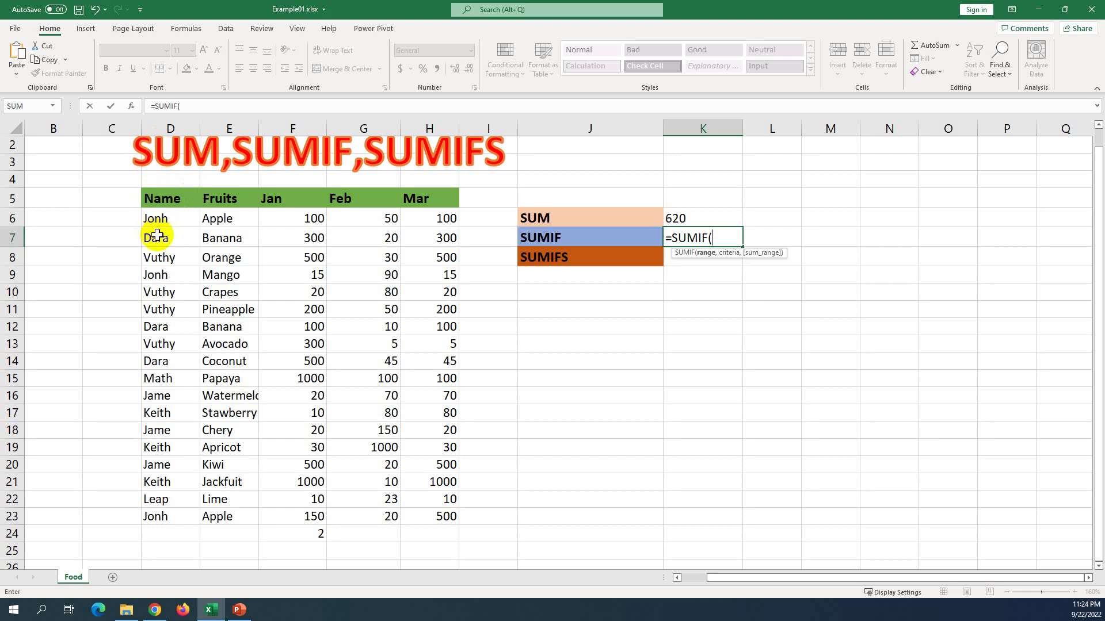
Complete the K7 formula as =SUMIF(D:D,D7,F:F), matching the name in D7 and summing the Jan column.
left_click(161, 130)
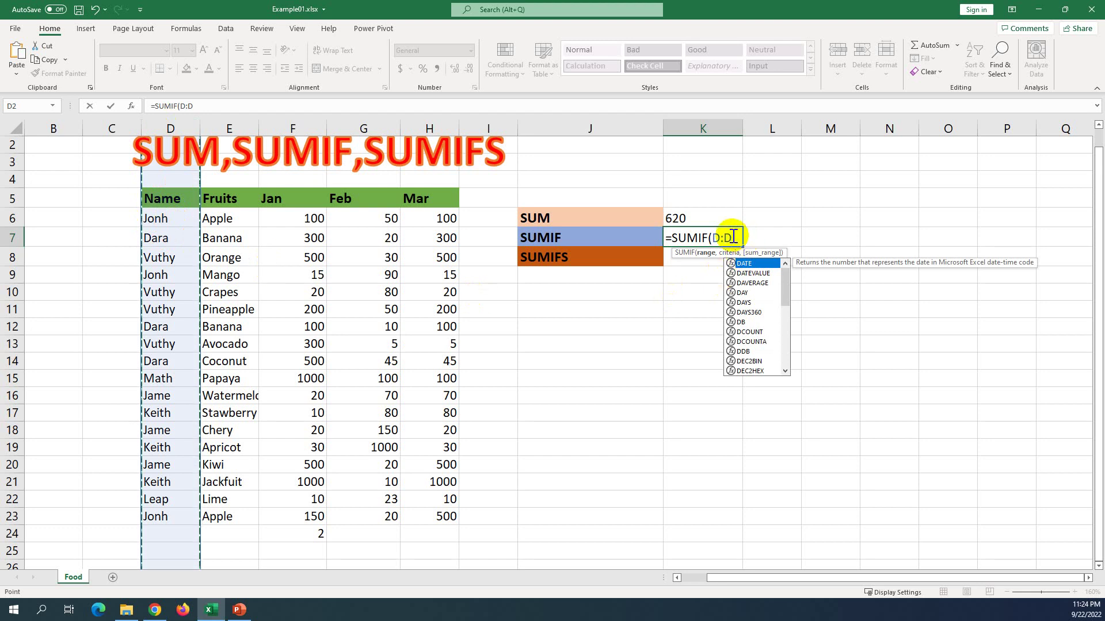
type(",")
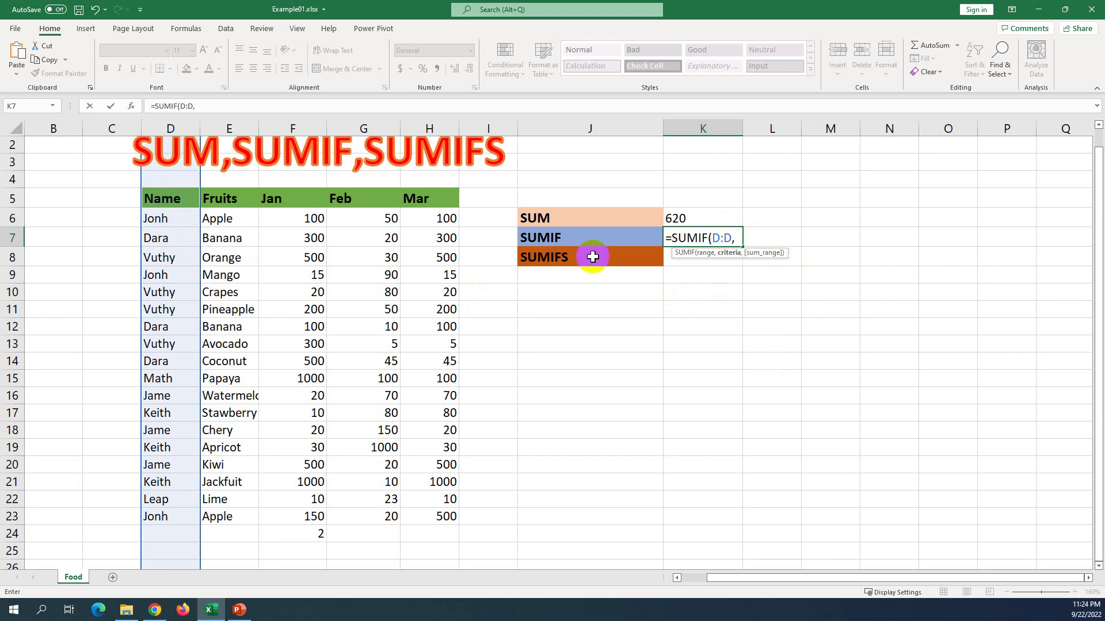
left_click(155, 238)
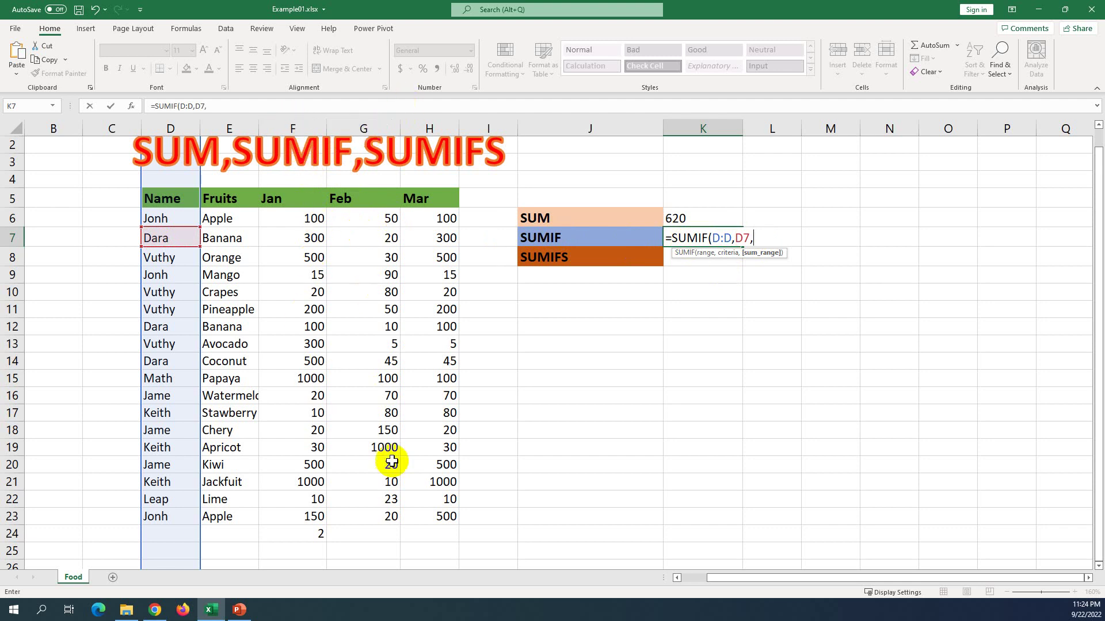
left_click(302, 131)
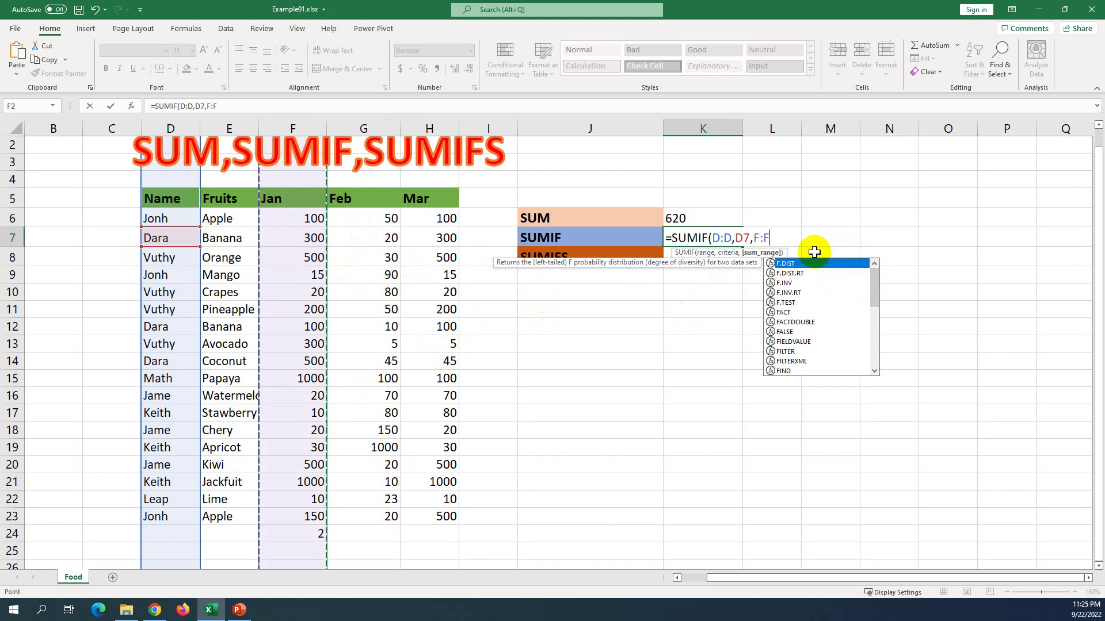
type(")")
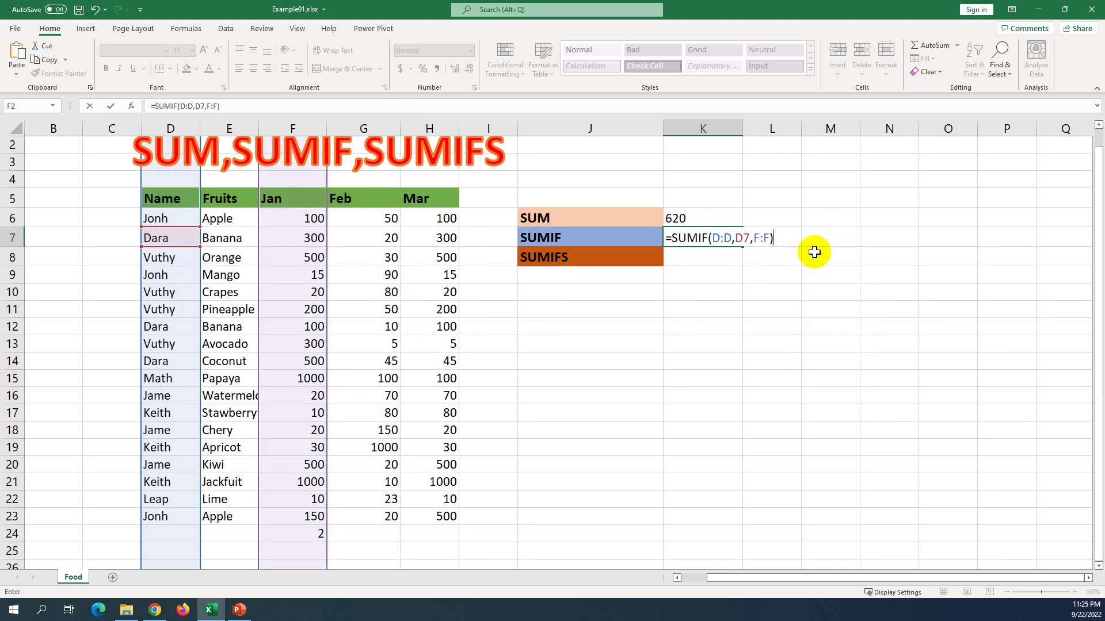
key("Return")
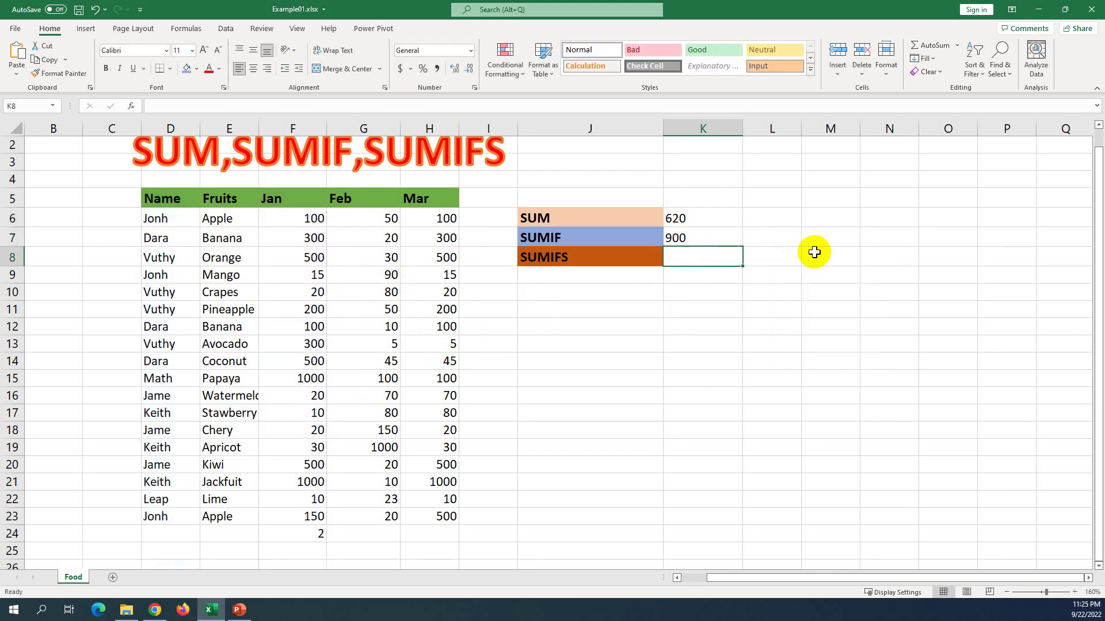
Check the SUMIF result in K7 against the Jan amounts F7, F12 and F14 for the name in D7.
left_click(674, 237)
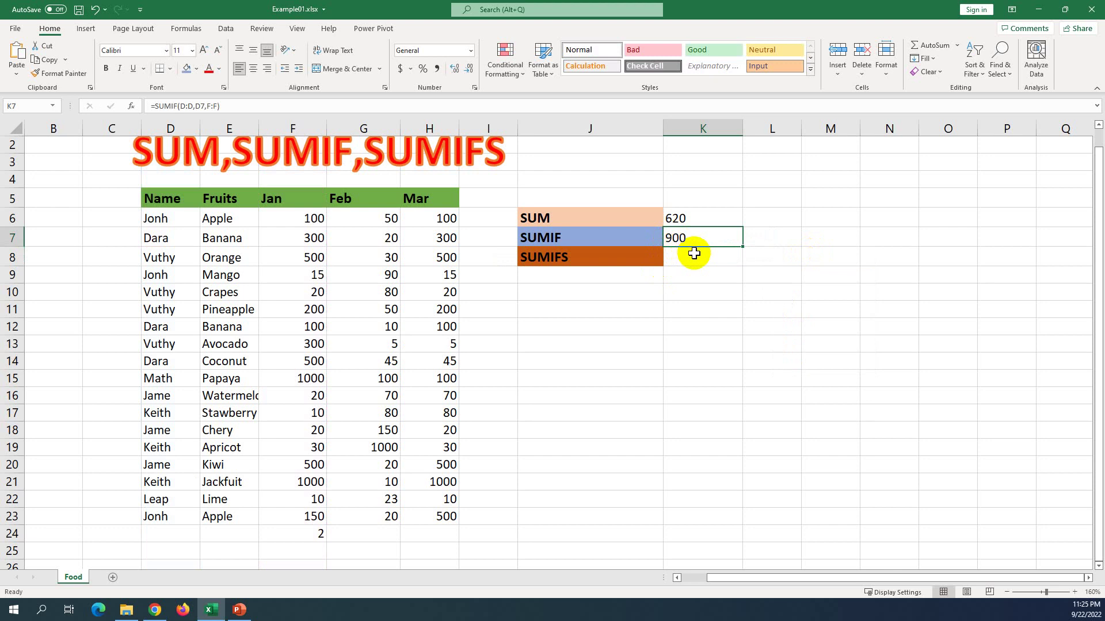
left_click(291, 240)
left_click(172, 238)
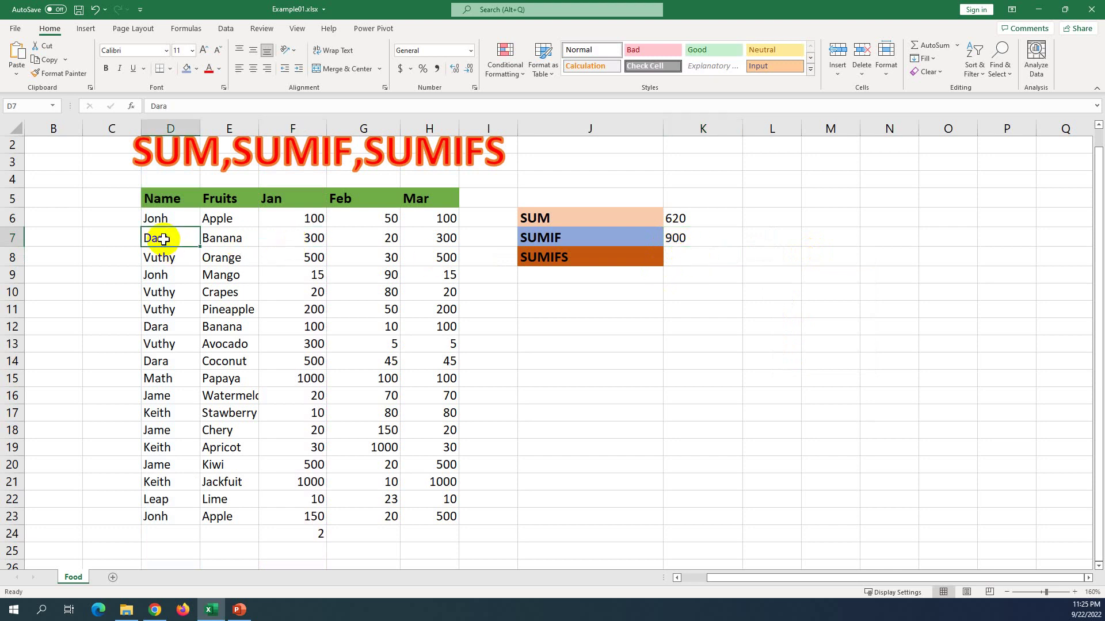
left_click(298, 238)
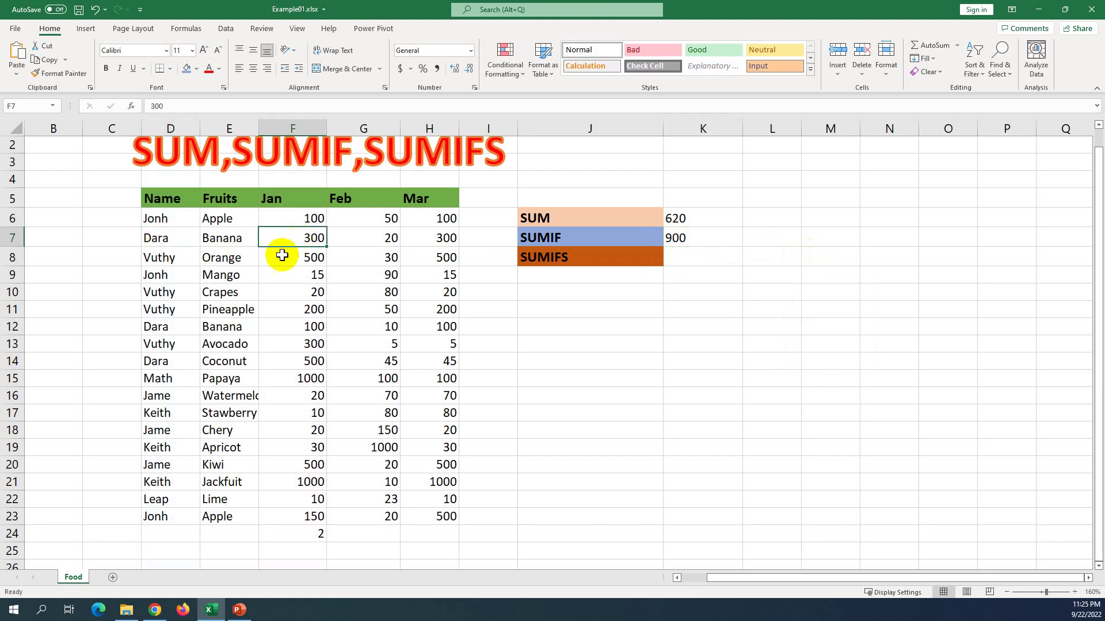
left_click(168, 332)
left_click(286, 326)
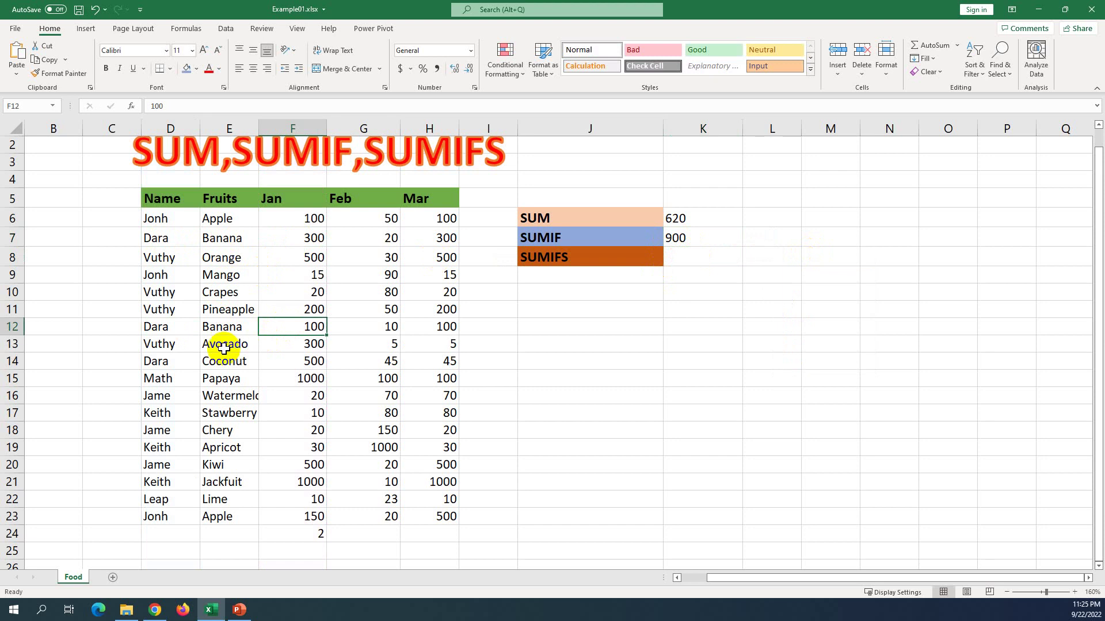
left_click(304, 362)
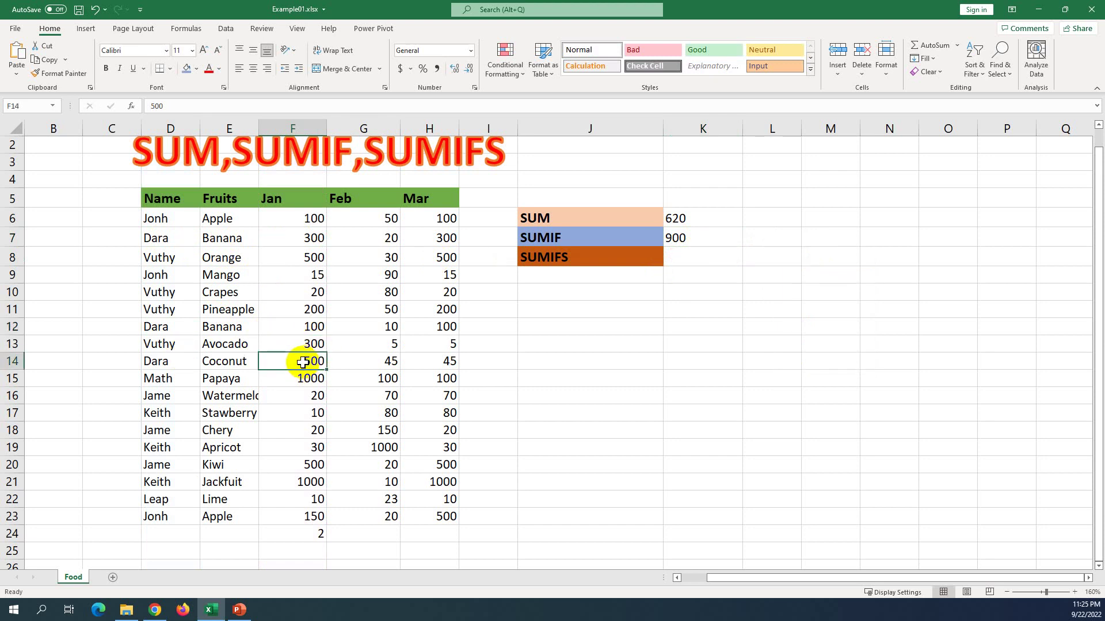
left_click(312, 329)
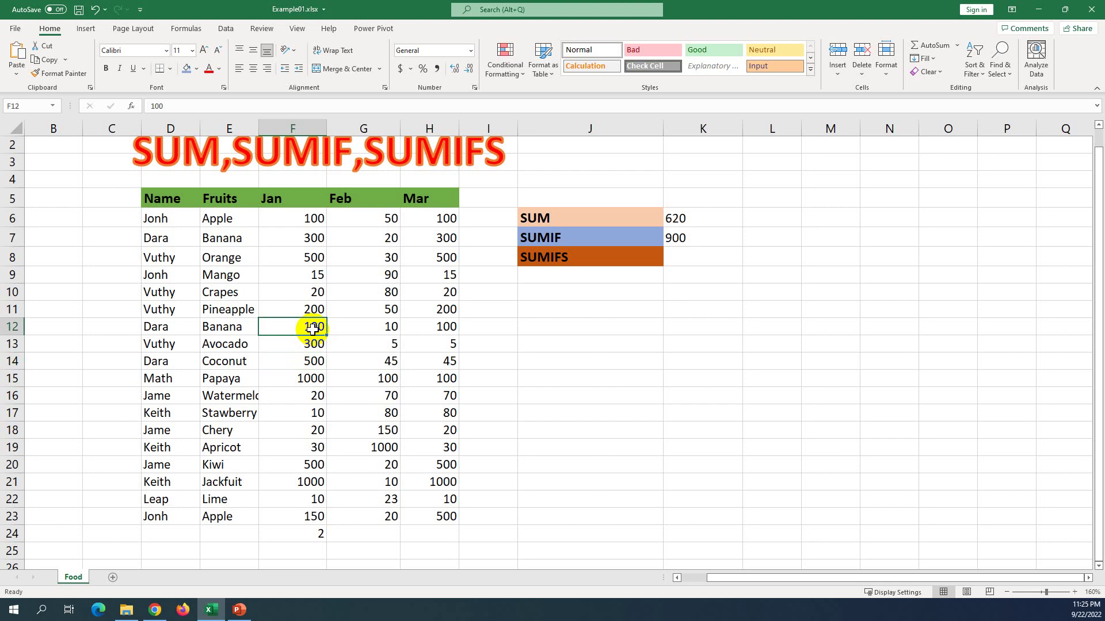
left_click(303, 241)
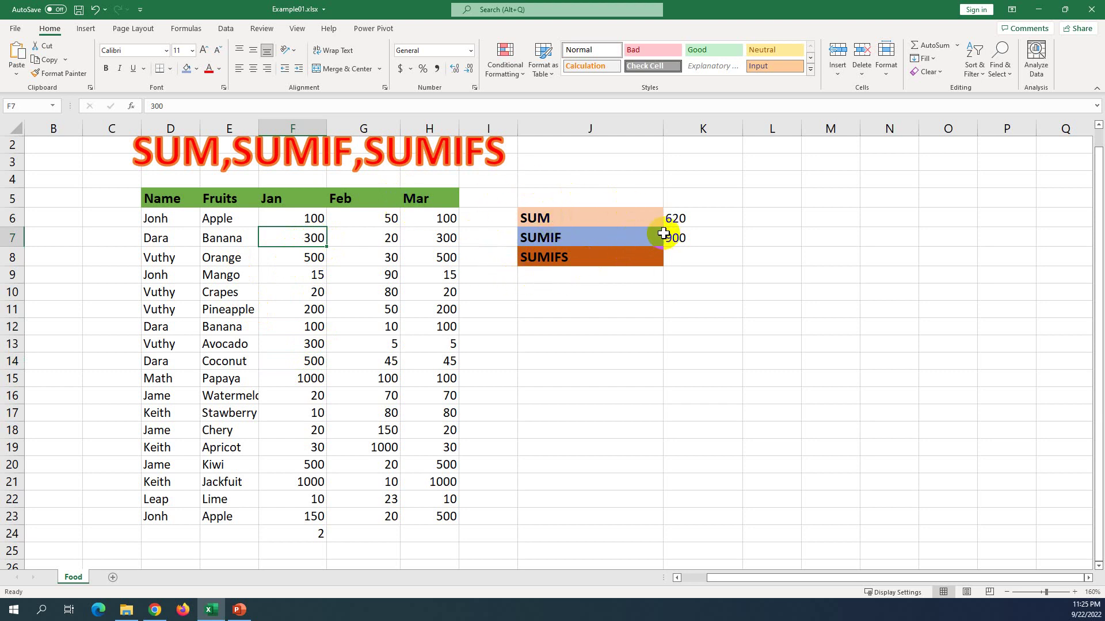
Review the criterion cell D7, the whole Jan column and the SUMIF formula in K7.
left_click(155, 239)
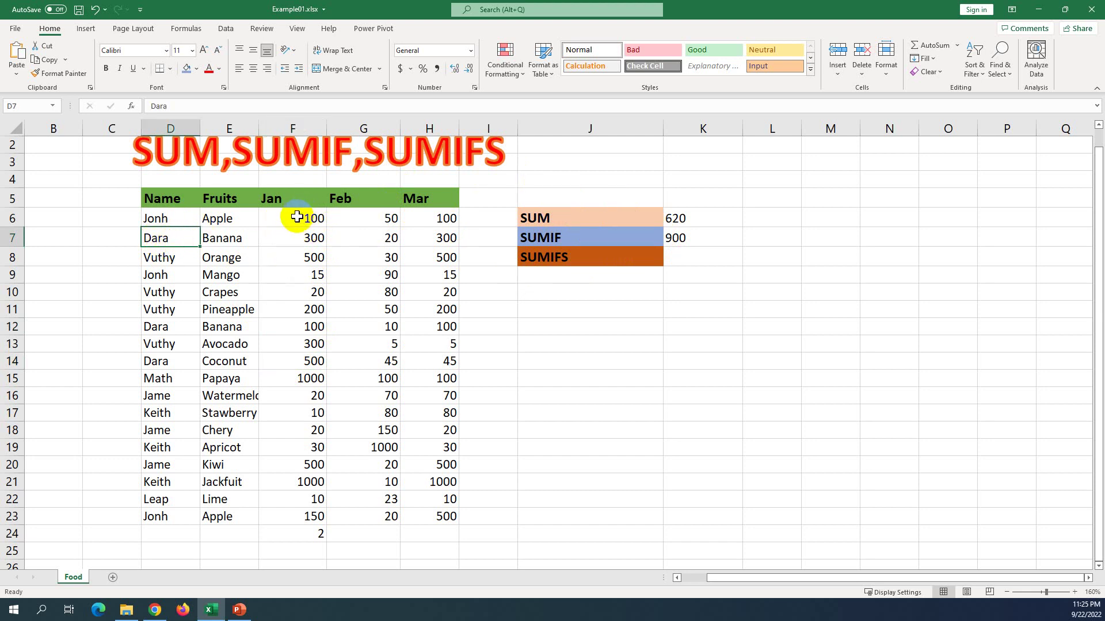
left_click_drag(296, 215, 311, 515)
left_click(284, 120)
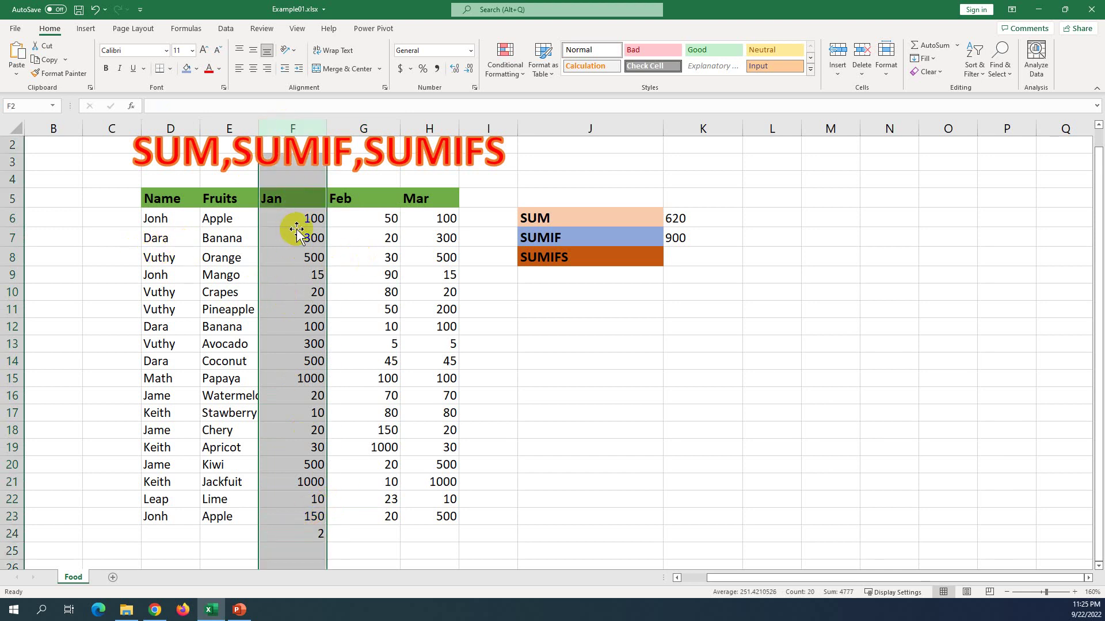
left_click(152, 241)
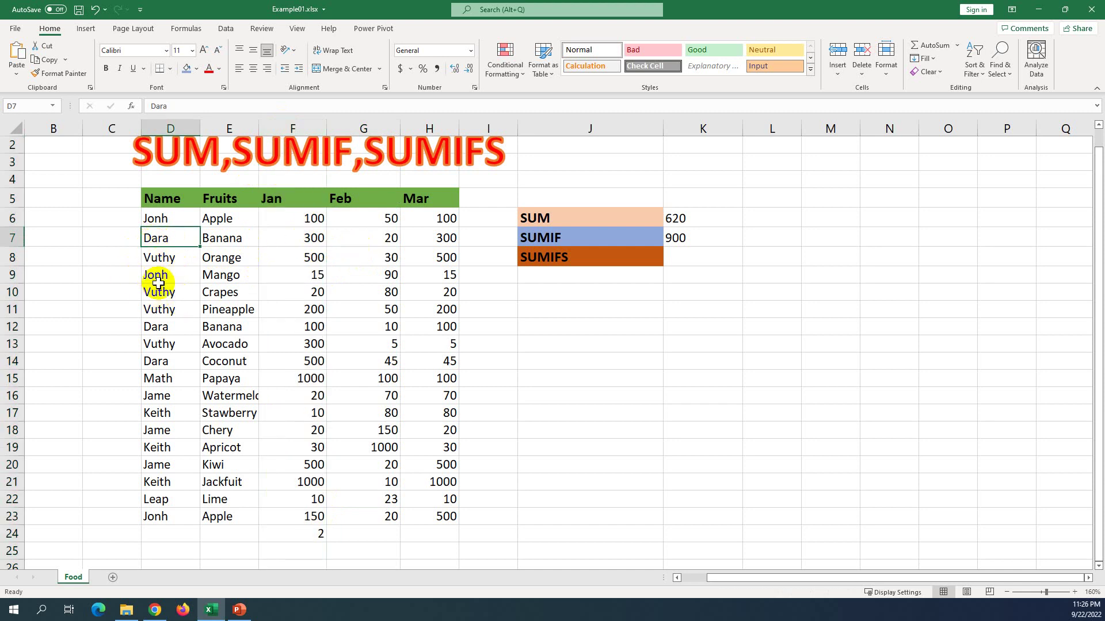
left_click(682, 237)
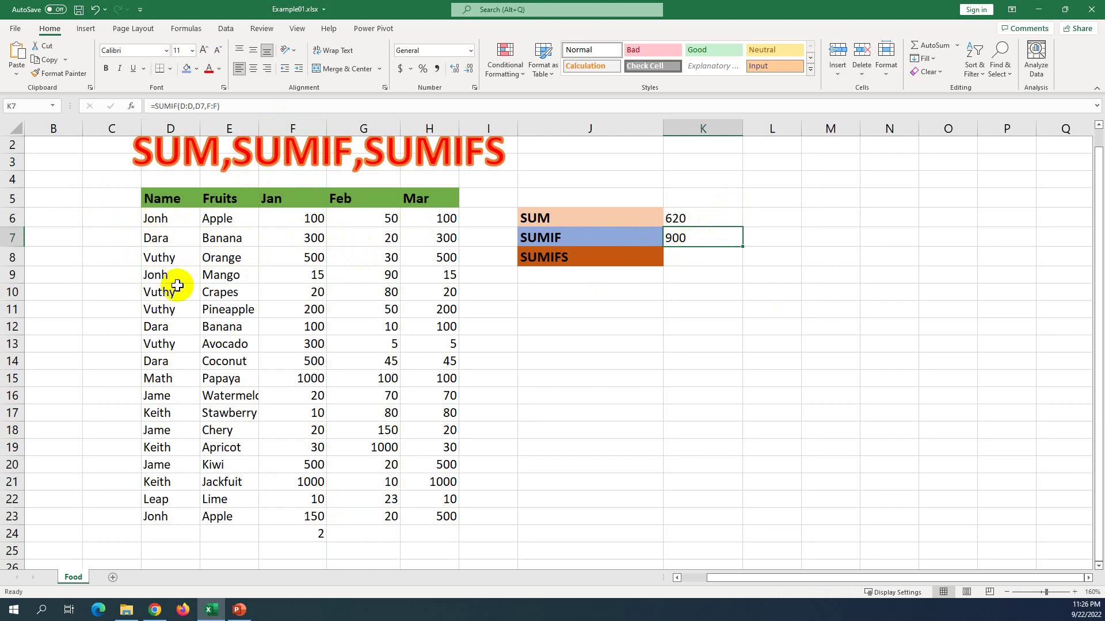
Replace the D7 reference in K7's SUMIF formula with the name from D7 as quoted text.
double_click(698, 239)
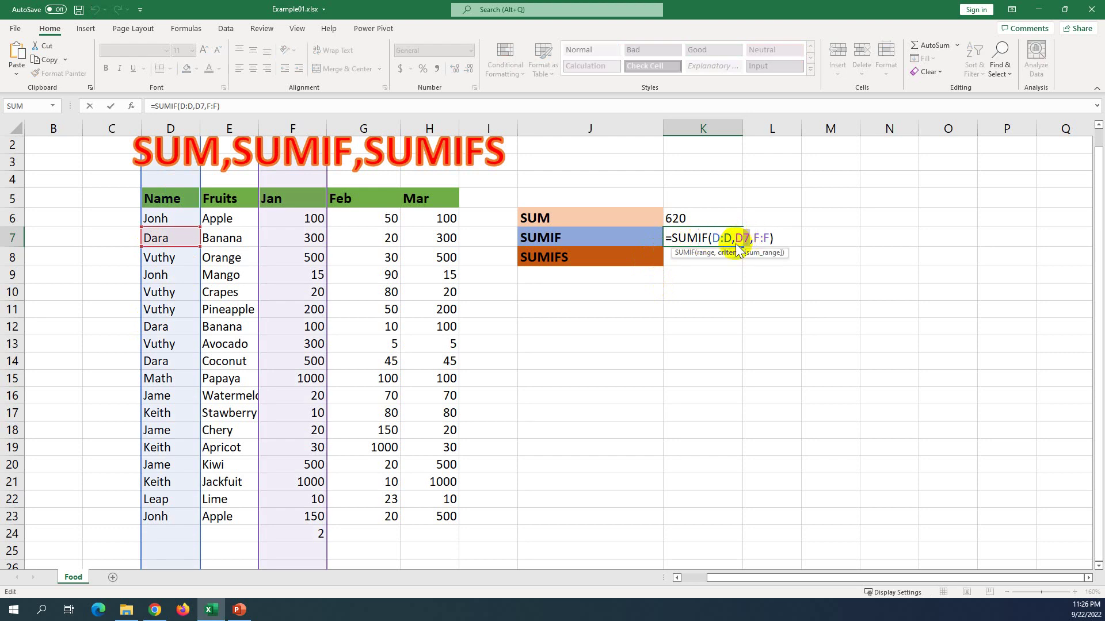
left_click(729, 238)
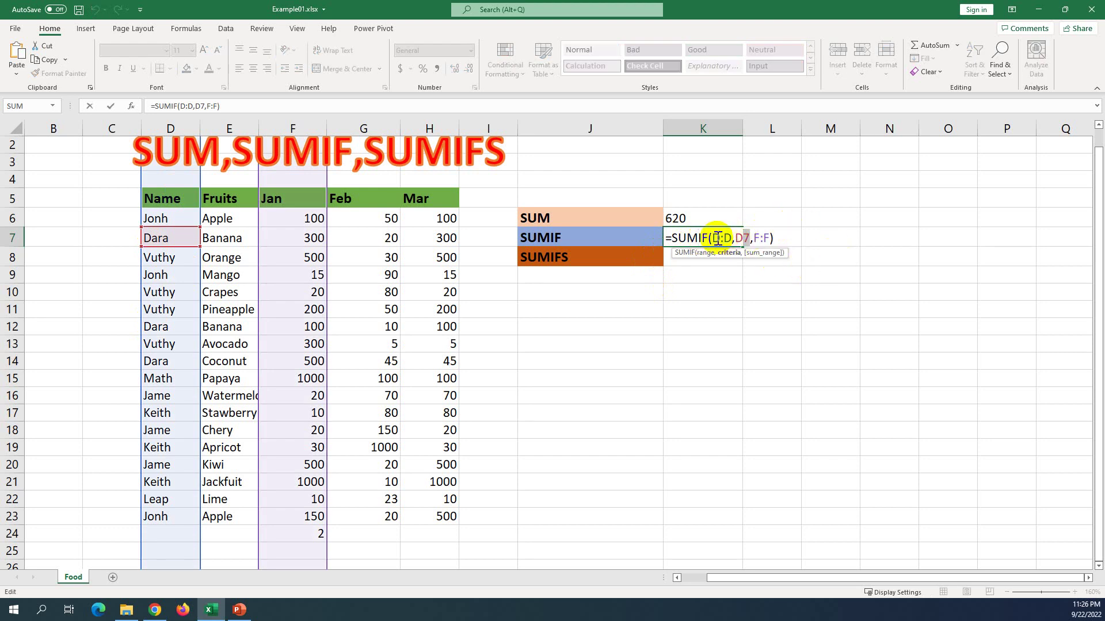
left_click(715, 239)
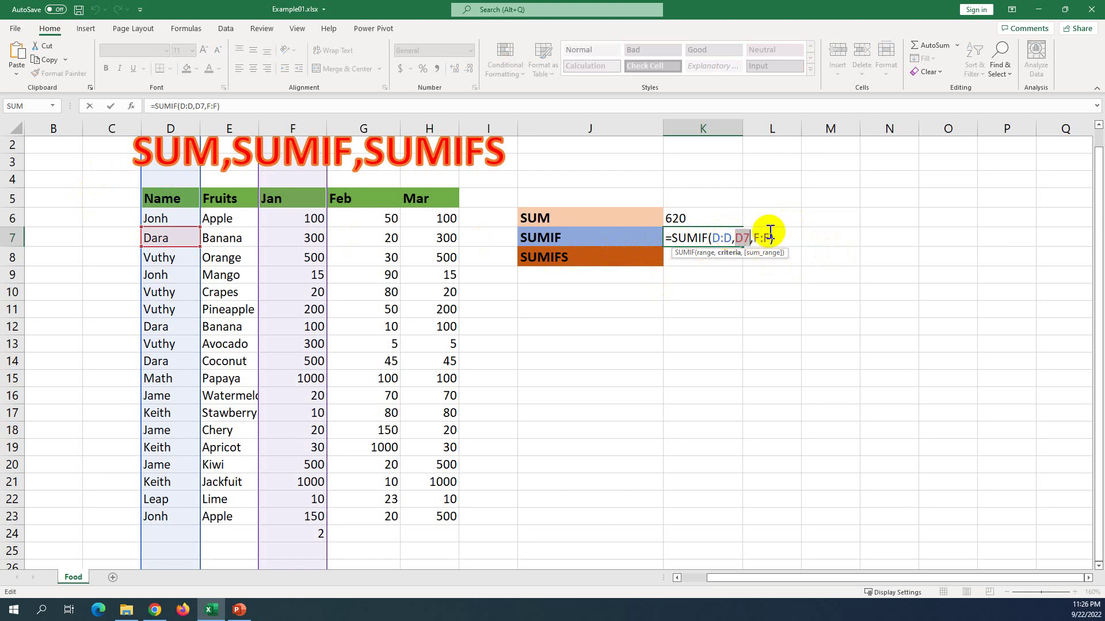
type("\"")
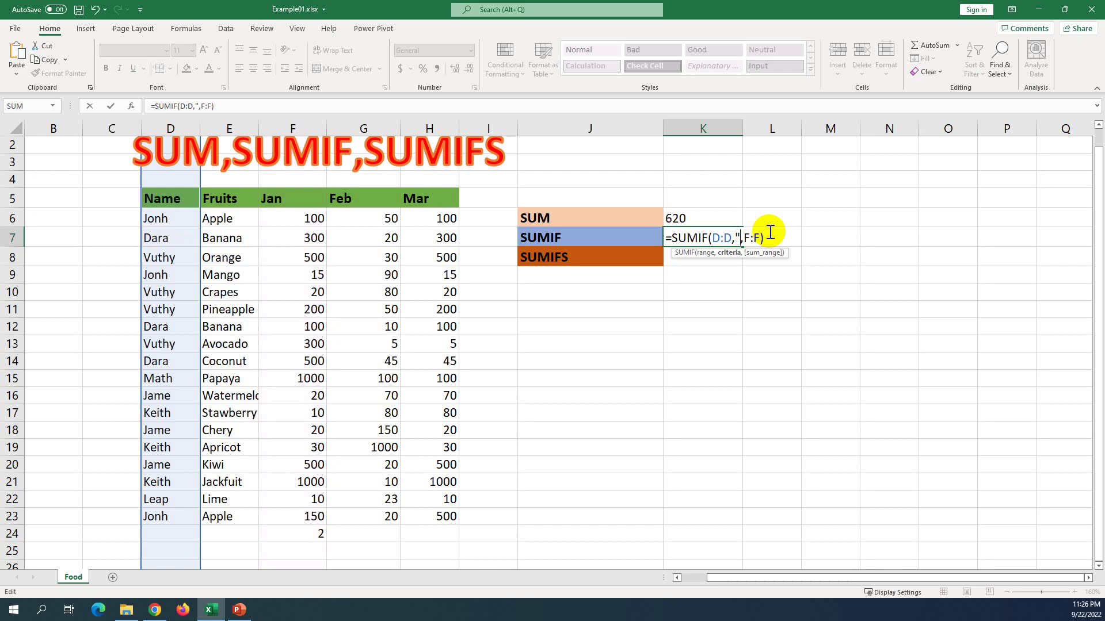
type("\"")
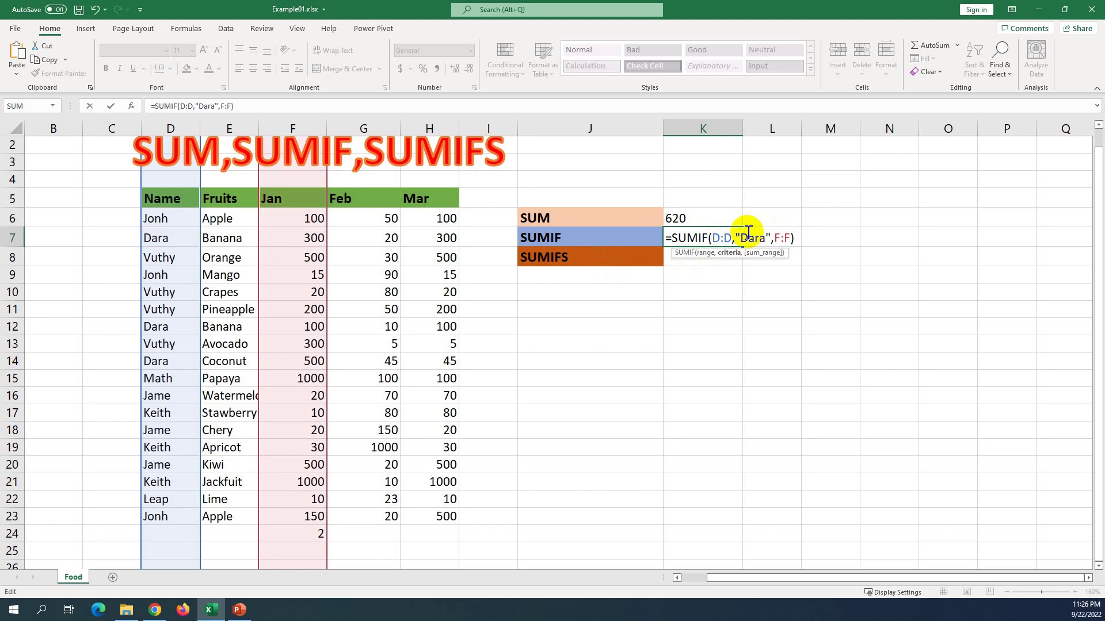
key("Return")
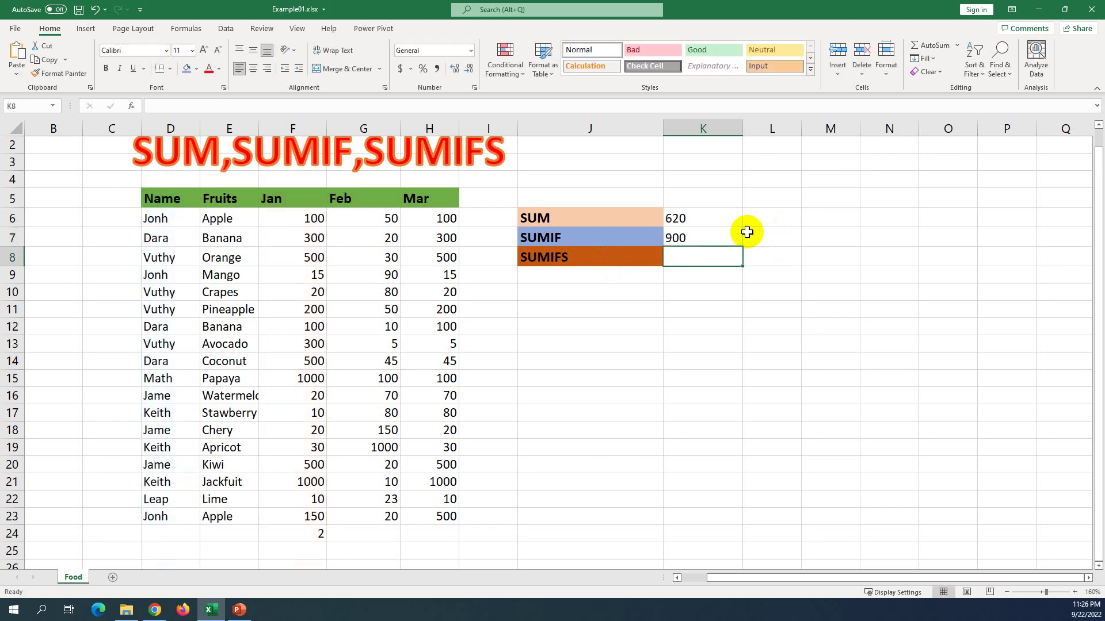
Replace the quoted name in K7's SUMIF formula with the name from D9, kept as quoted text.
left_click(713, 238)
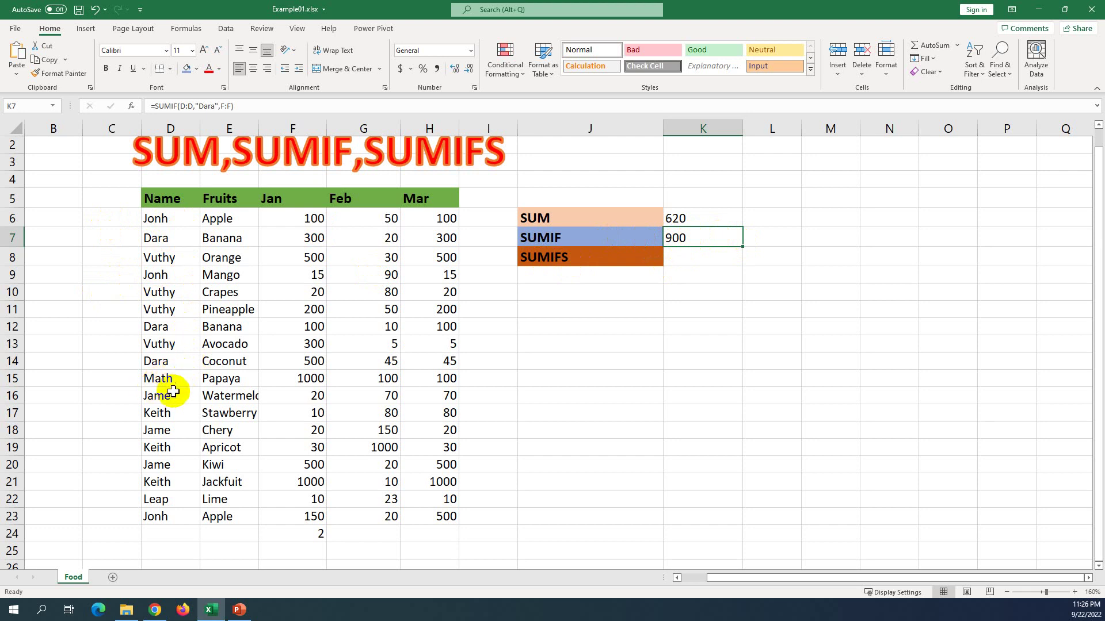
left_click(164, 276)
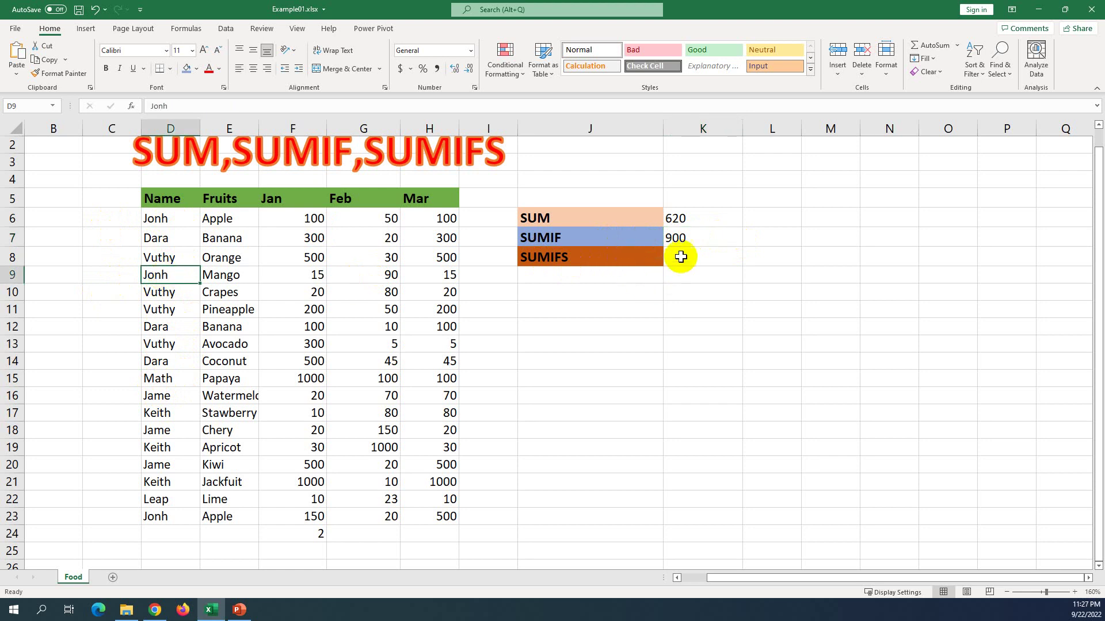
left_click(688, 240)
double_click(689, 239)
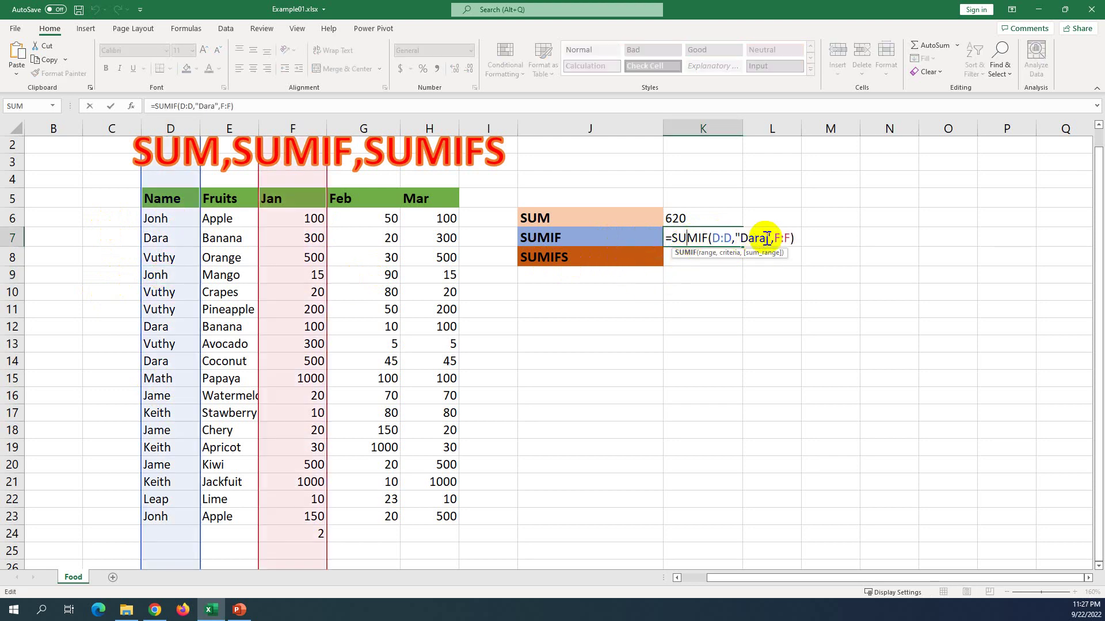
left_click_drag(767, 239, 751, 239)
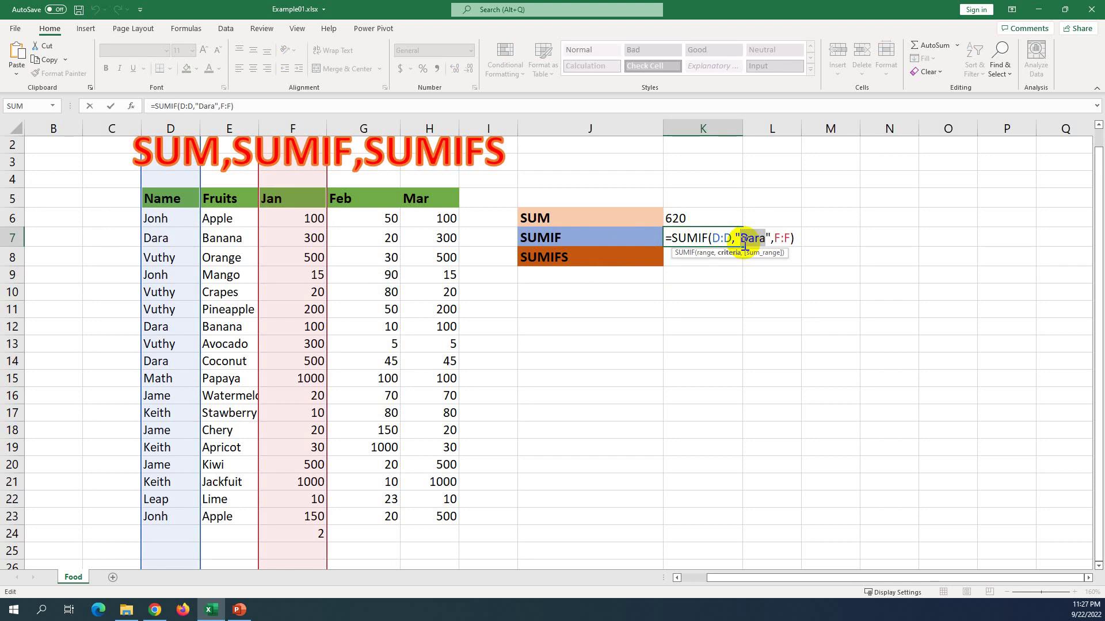
type("Jonh")
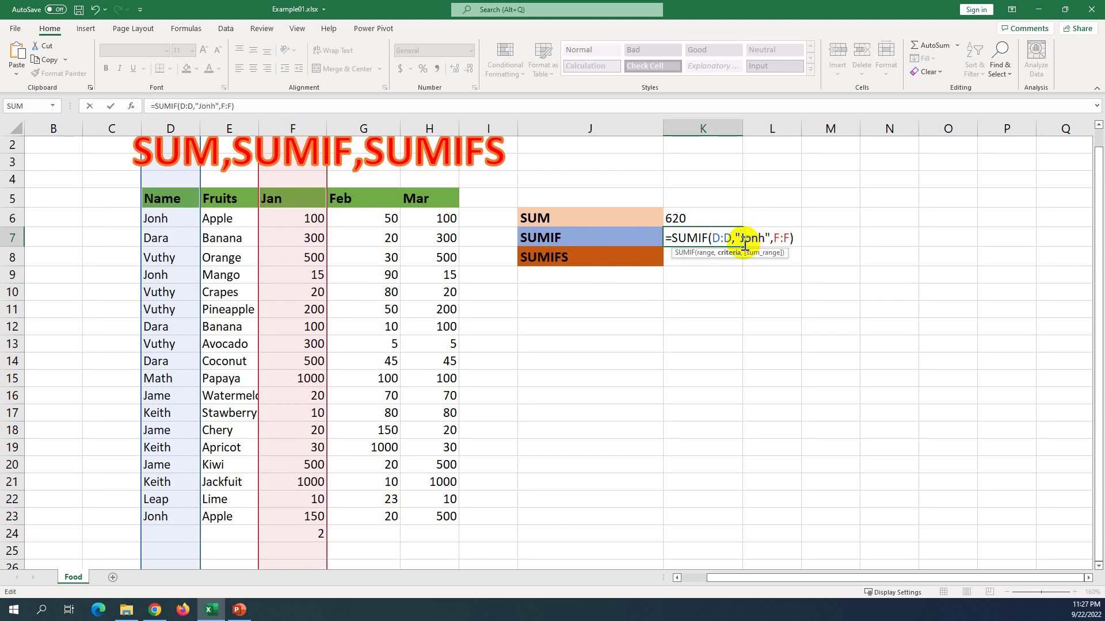
key("Return")
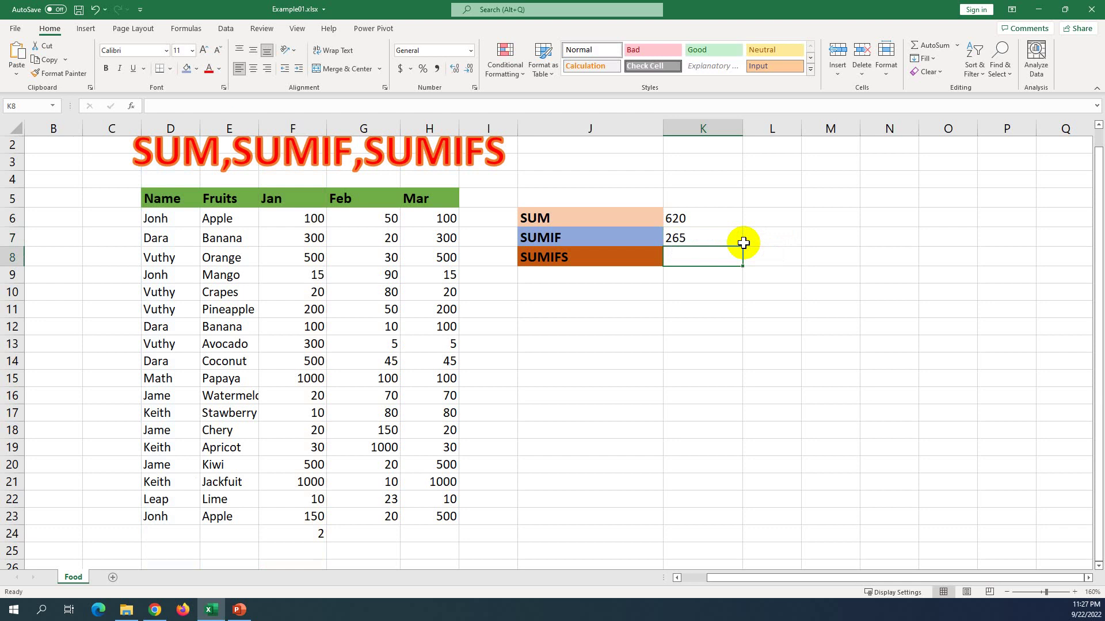
Check the SUMIF result in K7 against the Jan amounts F6, F9 and F23 for the matching name in D6, D9 and D23.
left_click(715, 234)
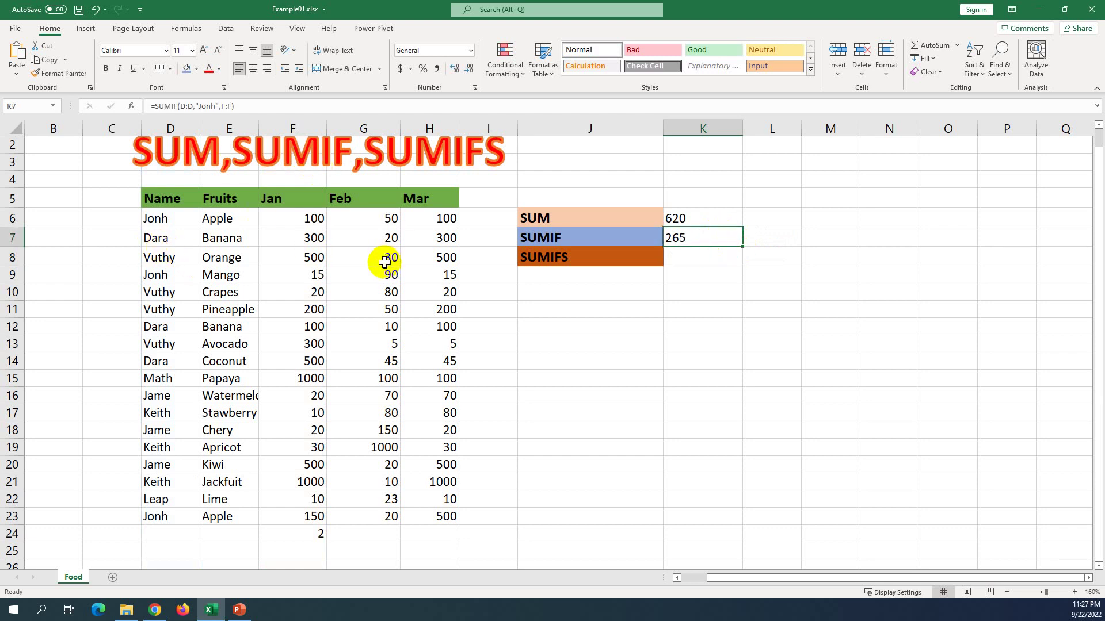
left_click(179, 222)
left_click(311, 217)
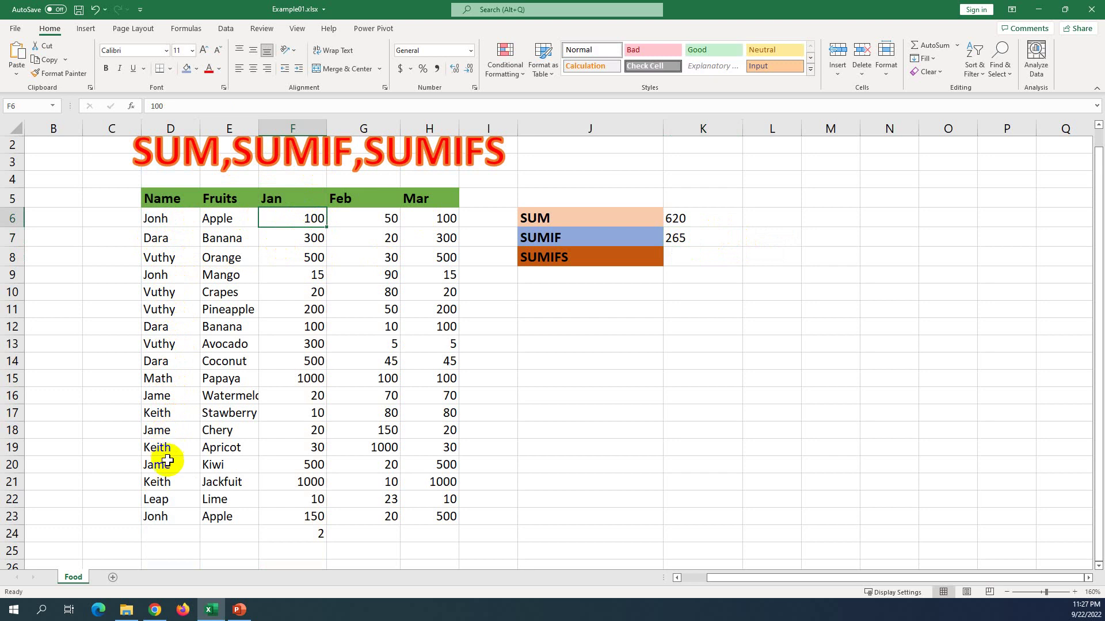
left_click(157, 516)
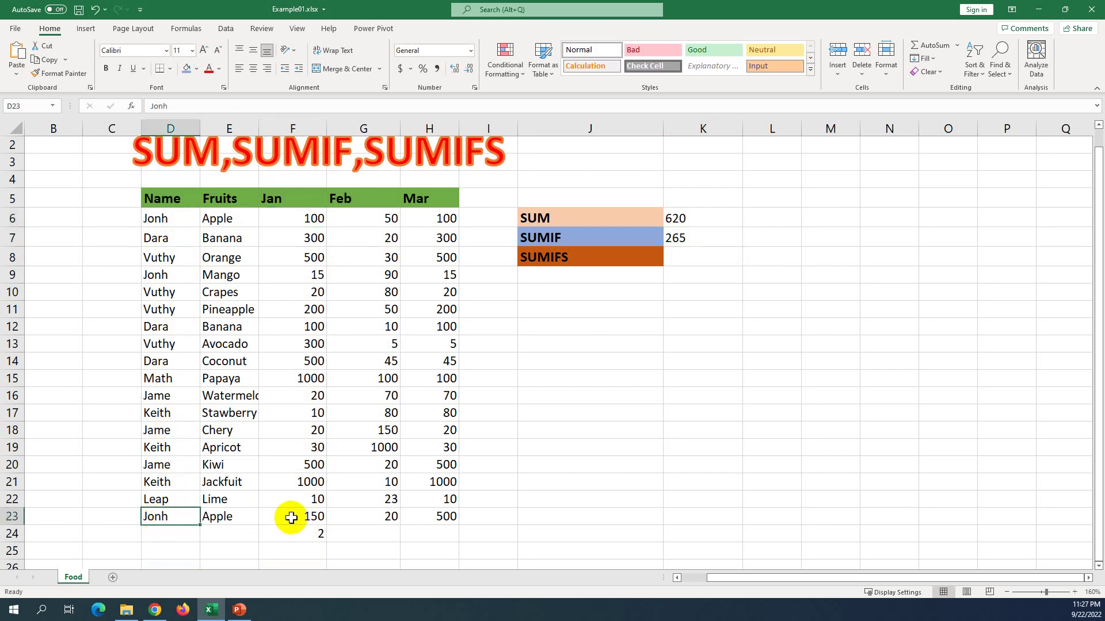
left_click(291, 518)
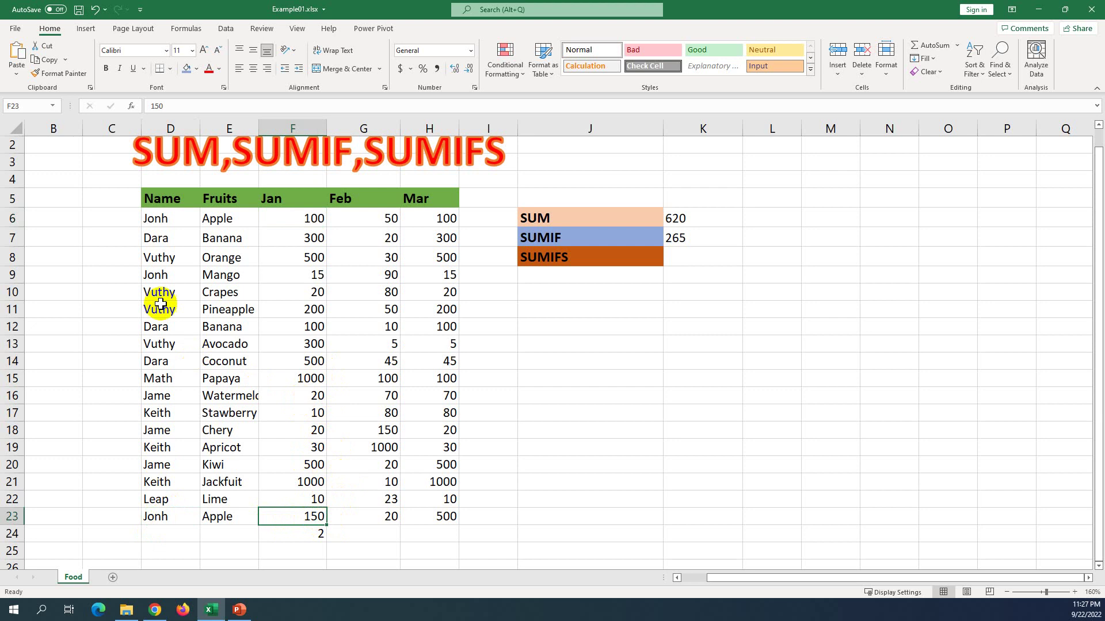
left_click(167, 221)
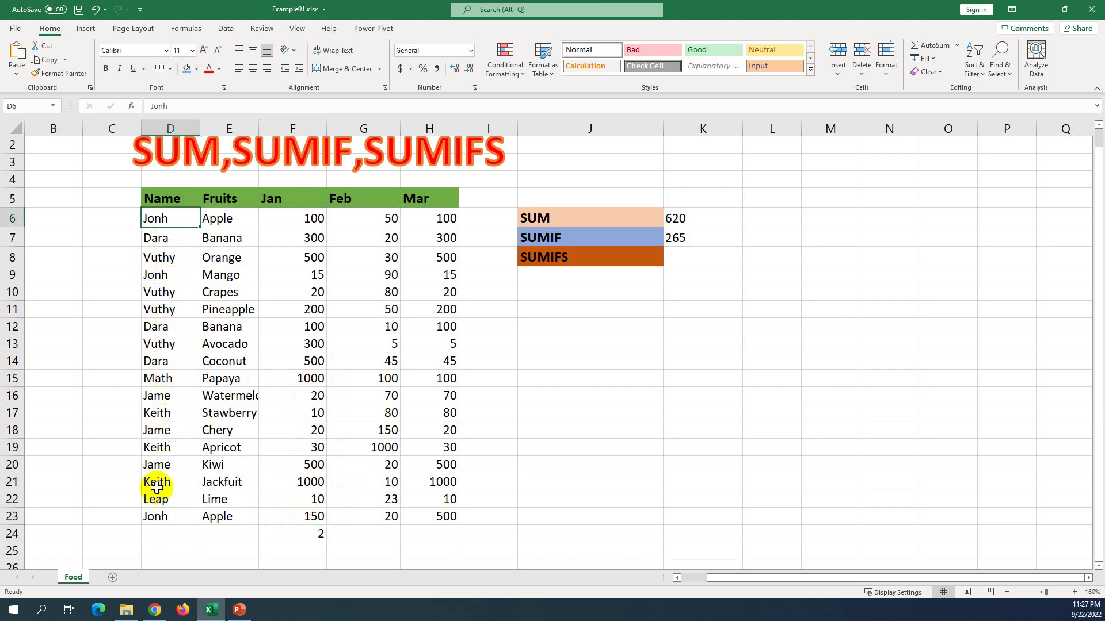
left_click(156, 518)
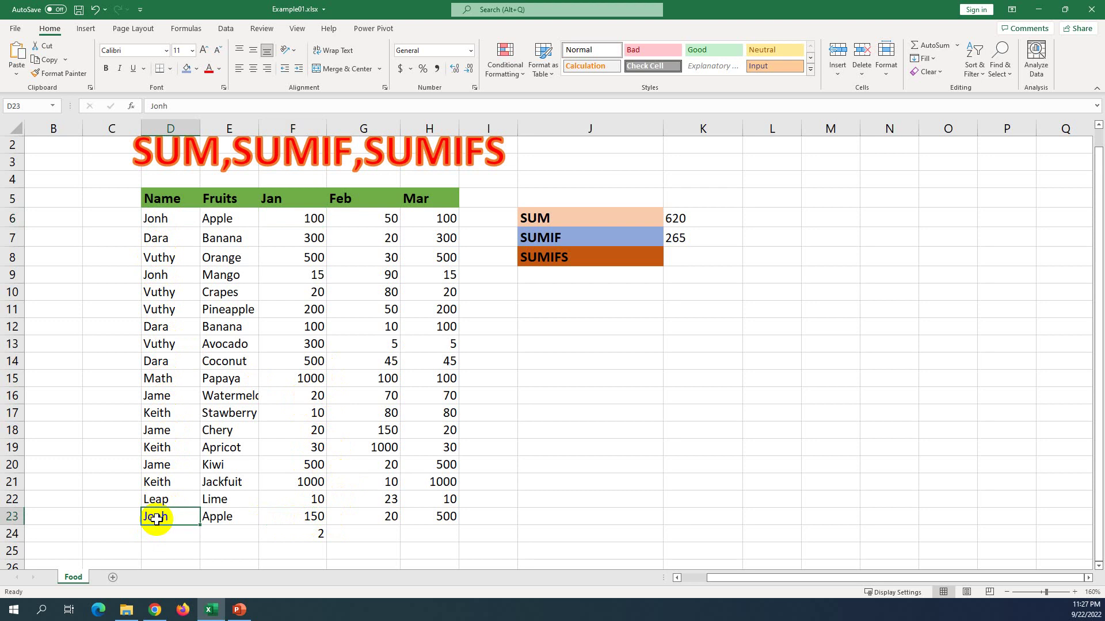
left_click(167, 276)
left_click(293, 275)
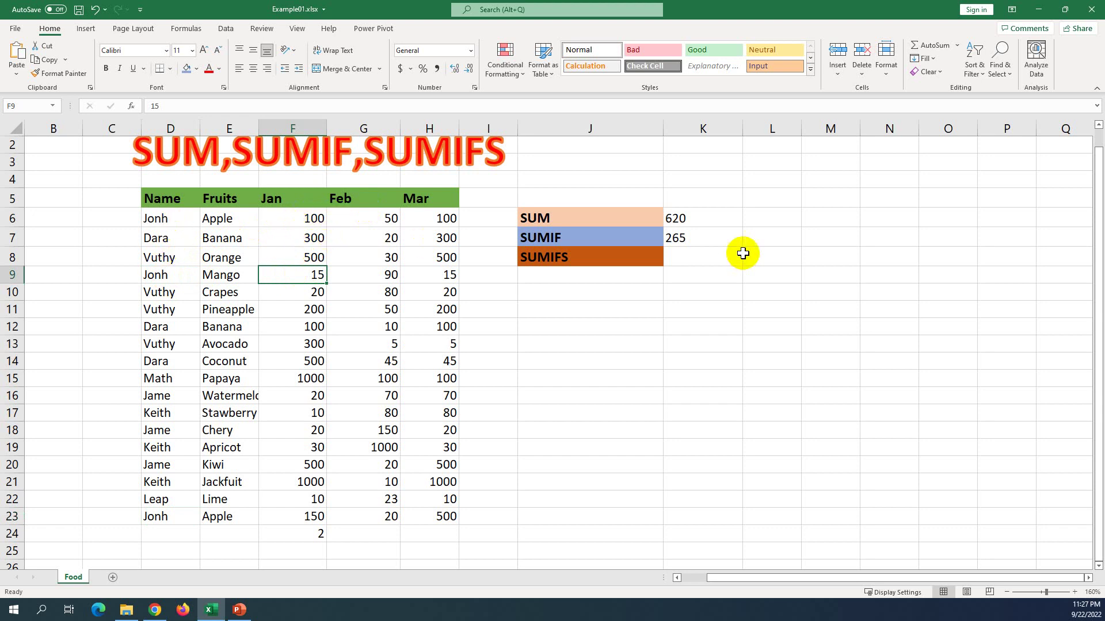
left_click(305, 219)
left_click(299, 275)
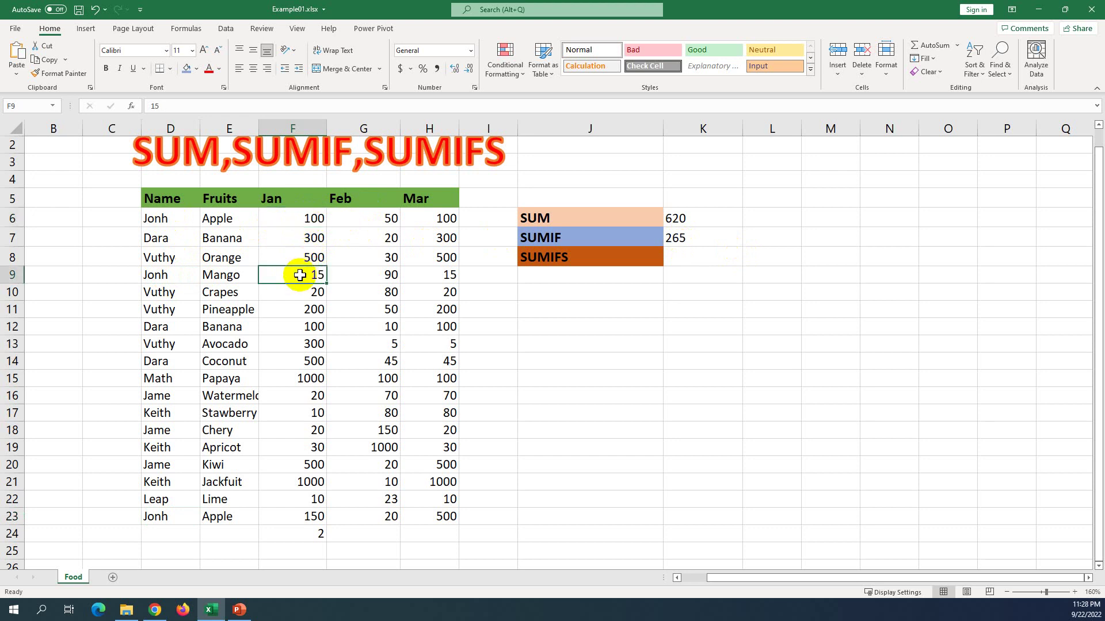
left_click(295, 516)
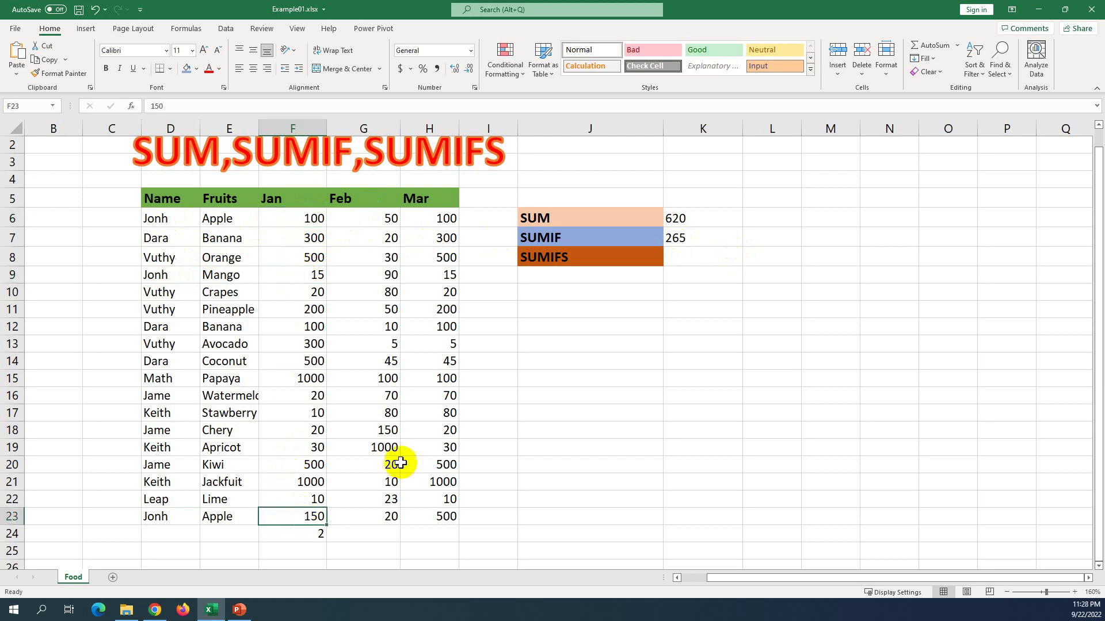
Replace the quoted name in K7's SUMIF formula with a reference to D22, giving =SUMIF(D:D,D22,F:F).
double_click(699, 238)
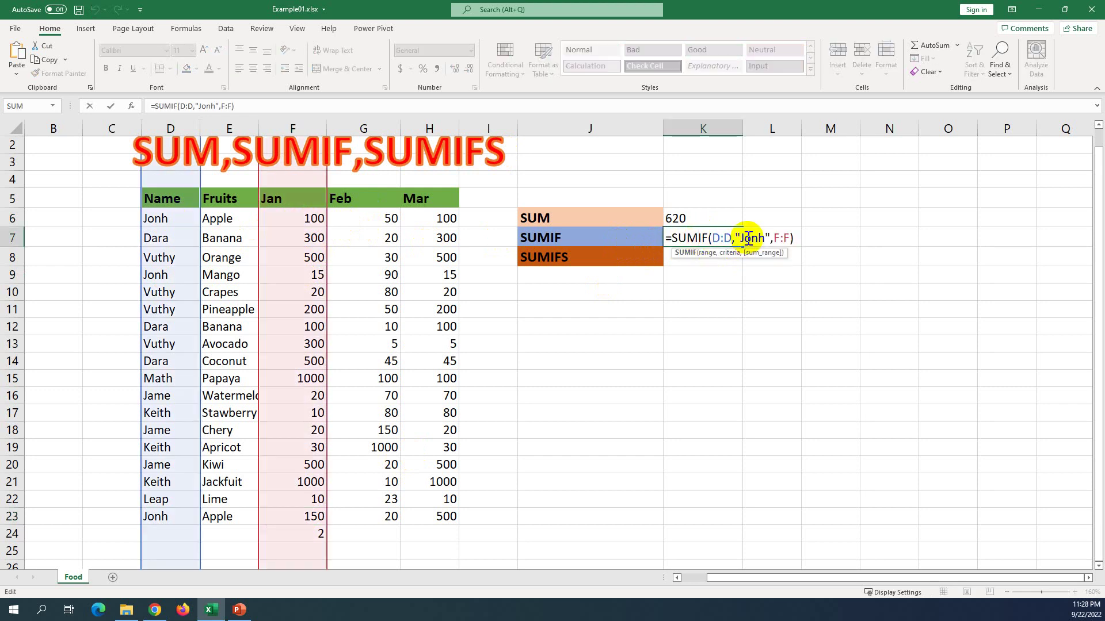
left_click_drag(743, 240, 750, 240)
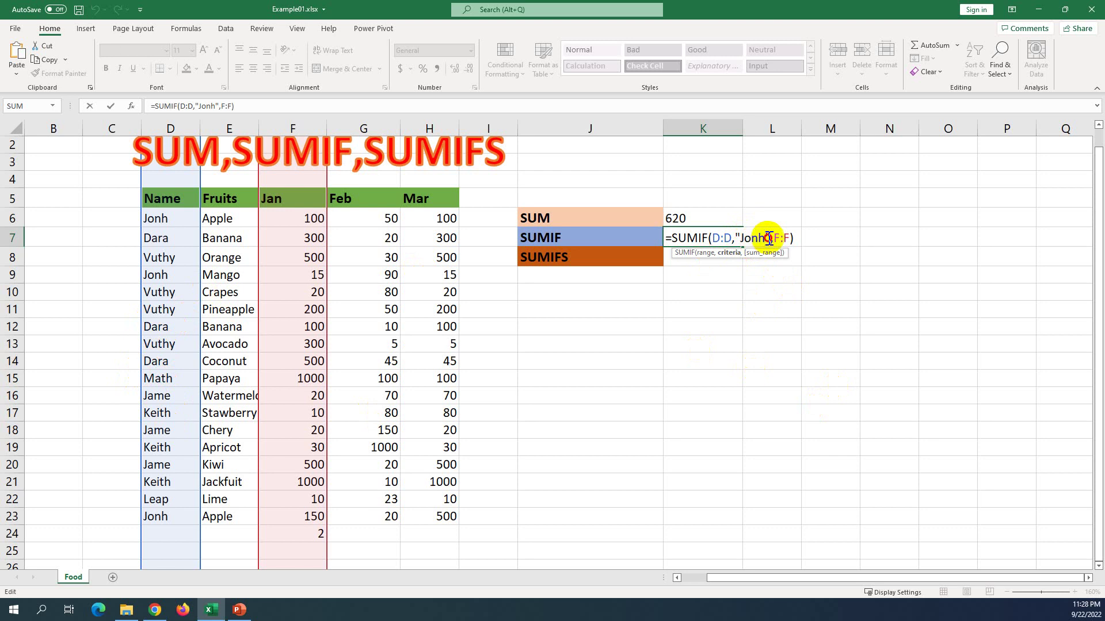
left_click_drag(769, 238, 754, 238)
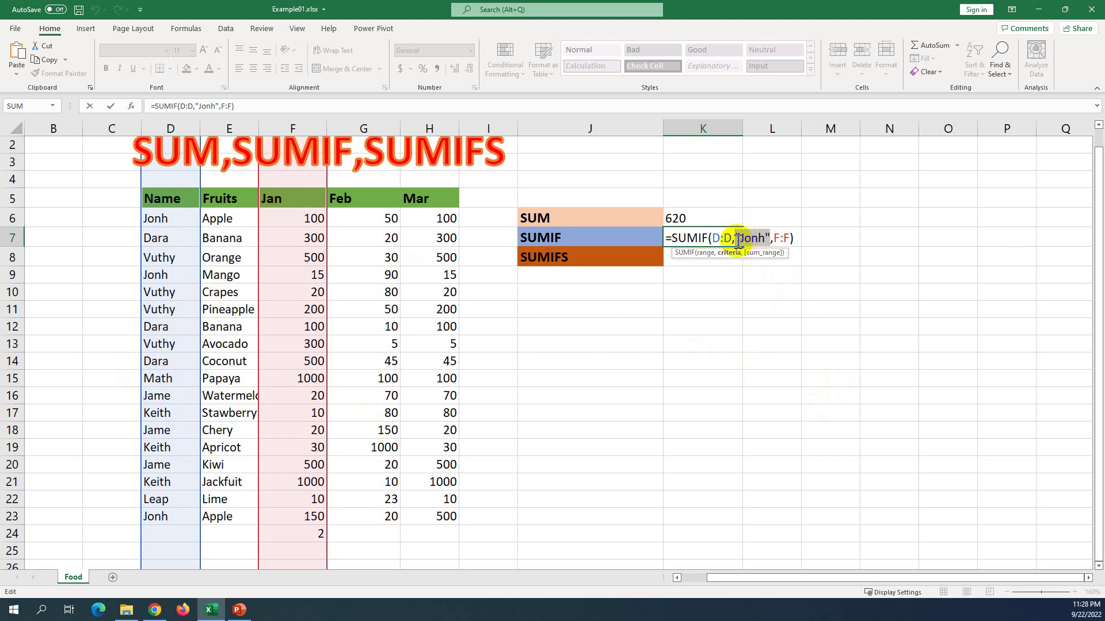
key("BackSpace")
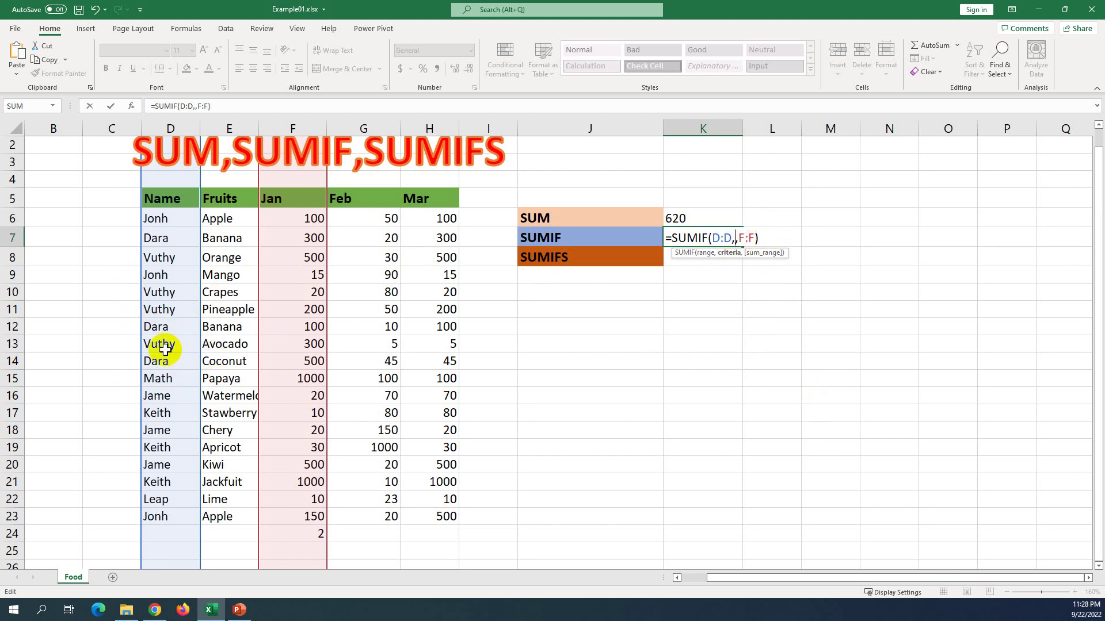
left_click(161, 503)
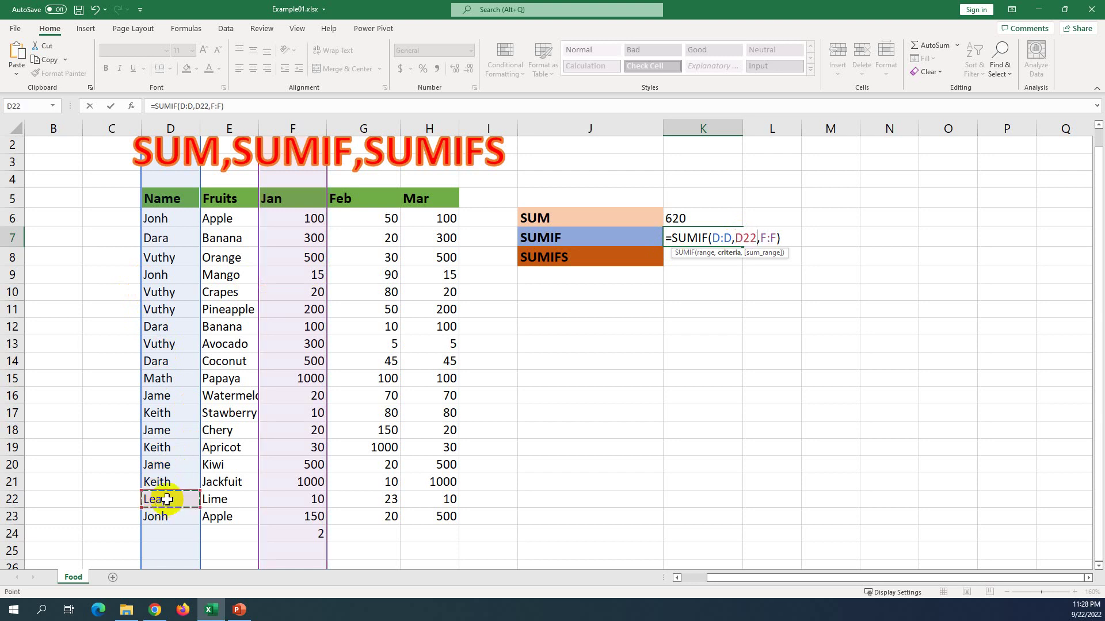
key("Return")
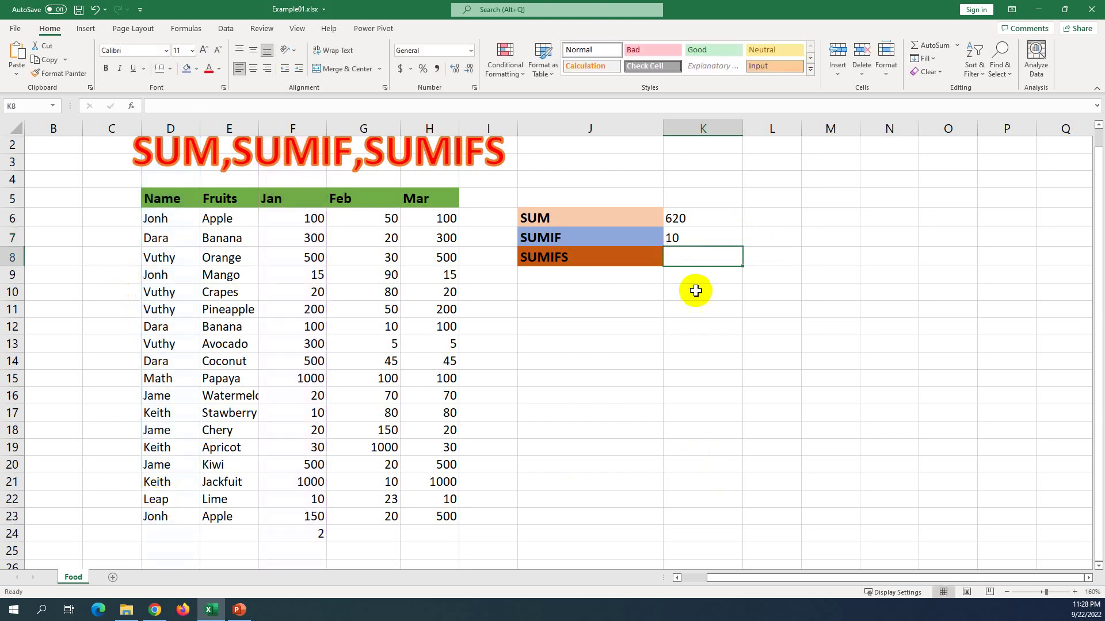
Check the SUMIF result in K7 against the name in D22, the Name column and the Jan amount in F22.
left_click(692, 237)
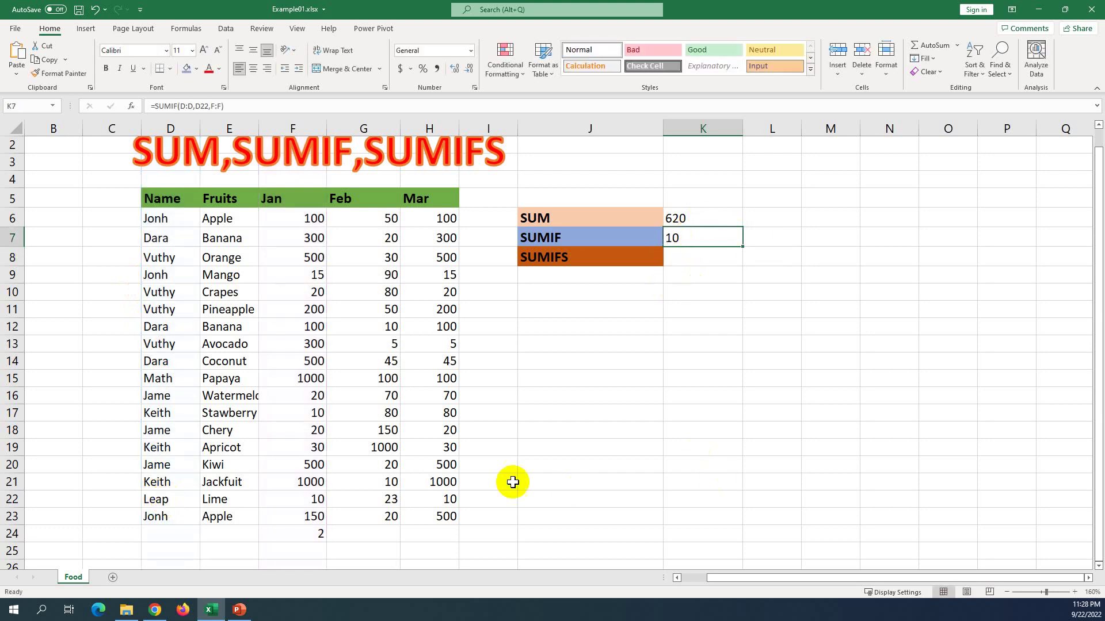
left_click(299, 499)
left_click(160, 505)
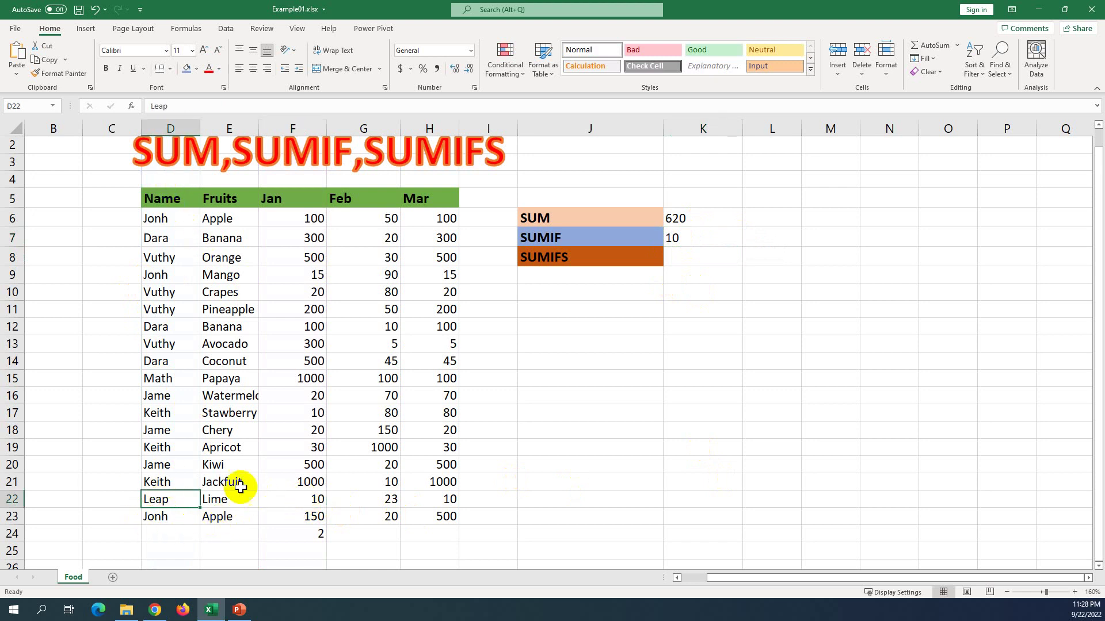
left_click_drag(158, 219, 163, 512)
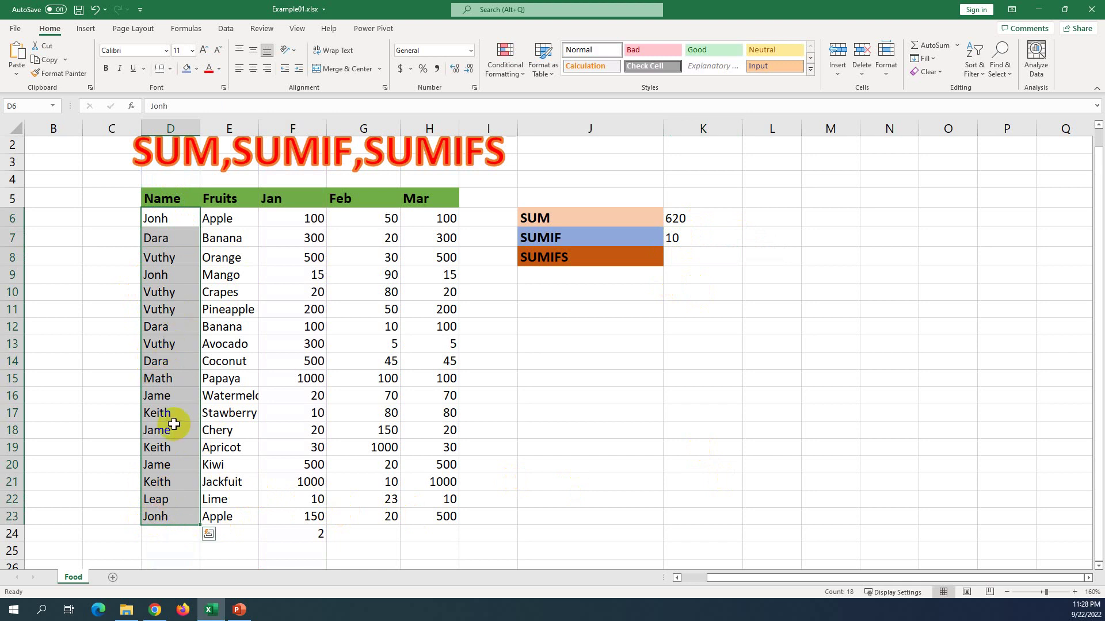
left_click(160, 501)
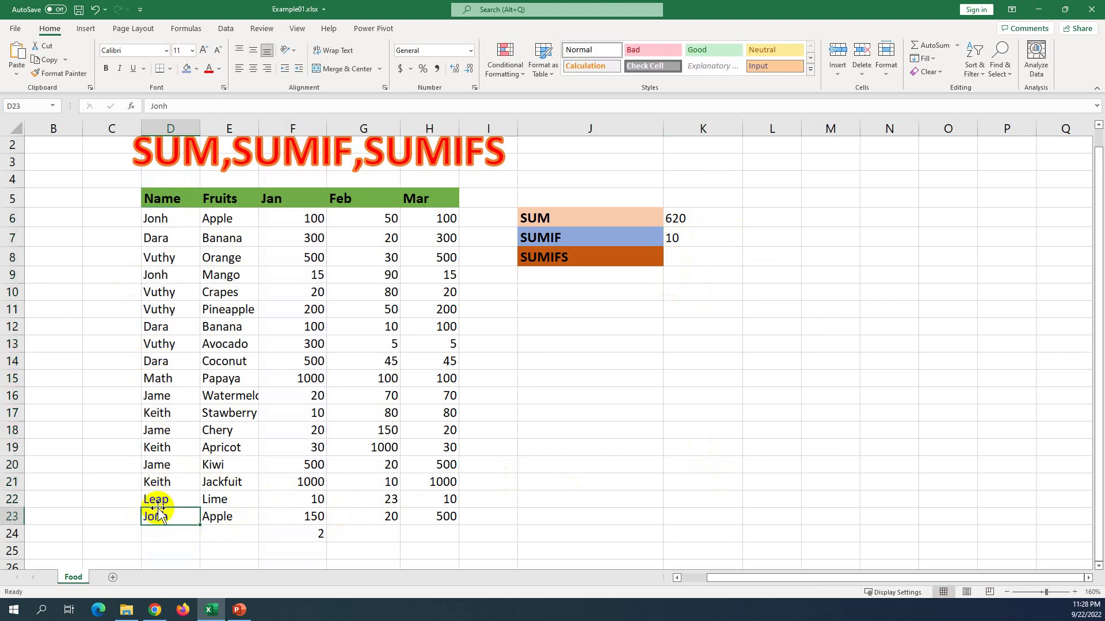
left_click(291, 498)
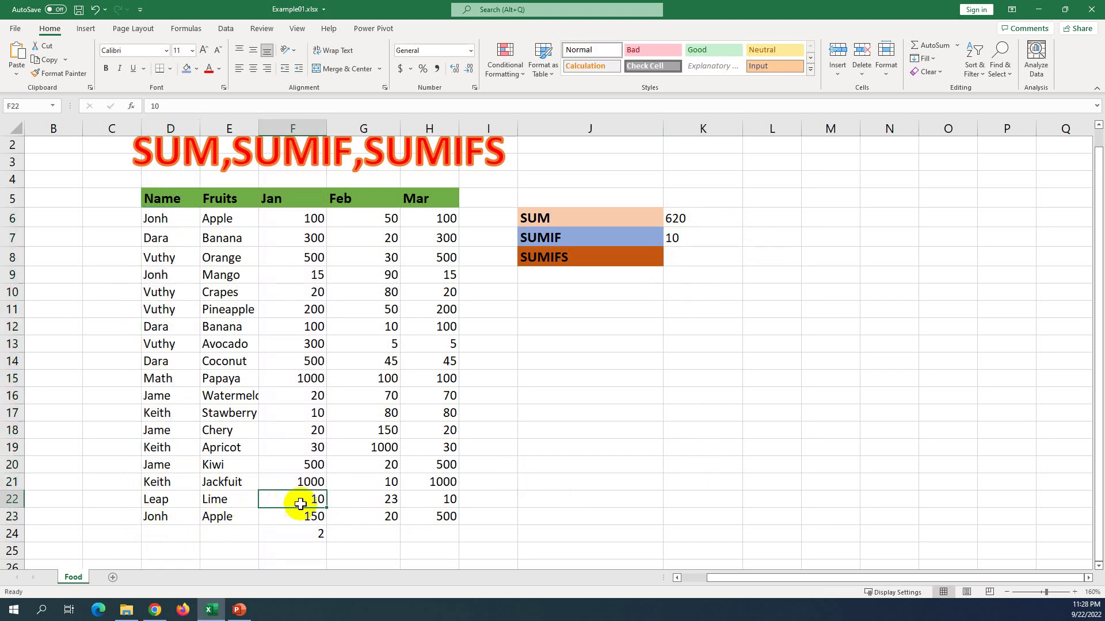
left_click(703, 240)
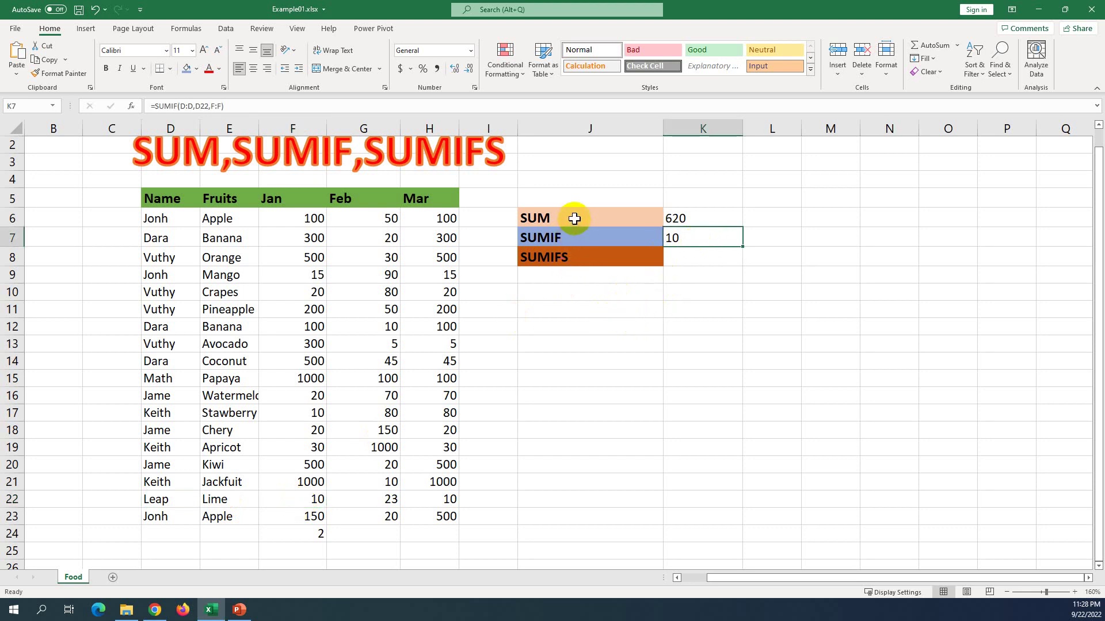
Start a SUMIFS formula in K8 with the Jan column F:F as the sum range.
left_click(567, 238)
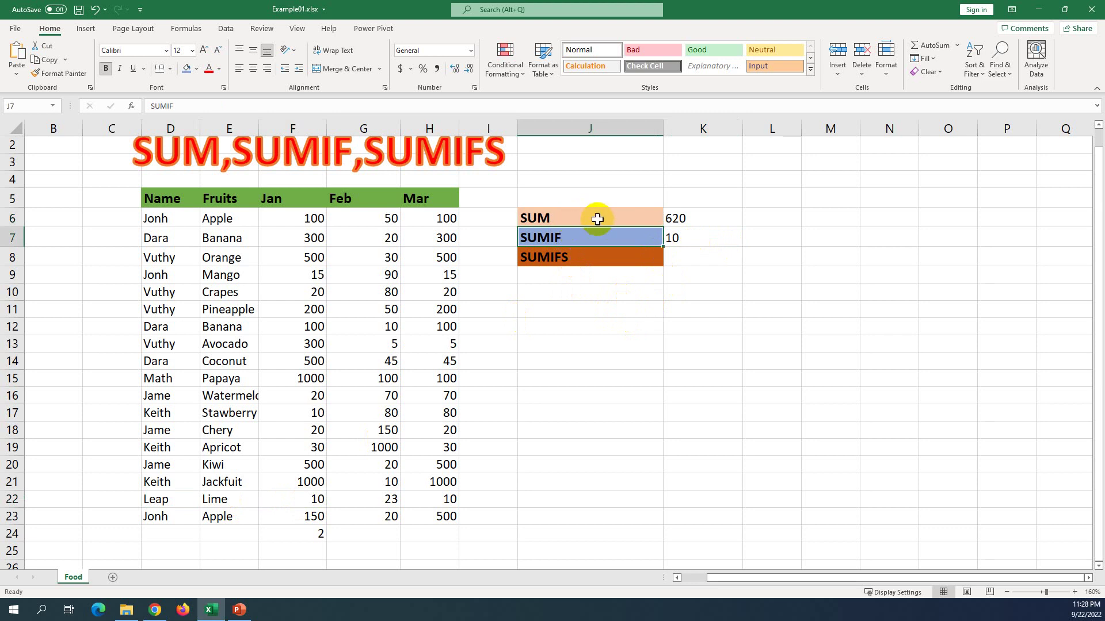
left_click(598, 244)
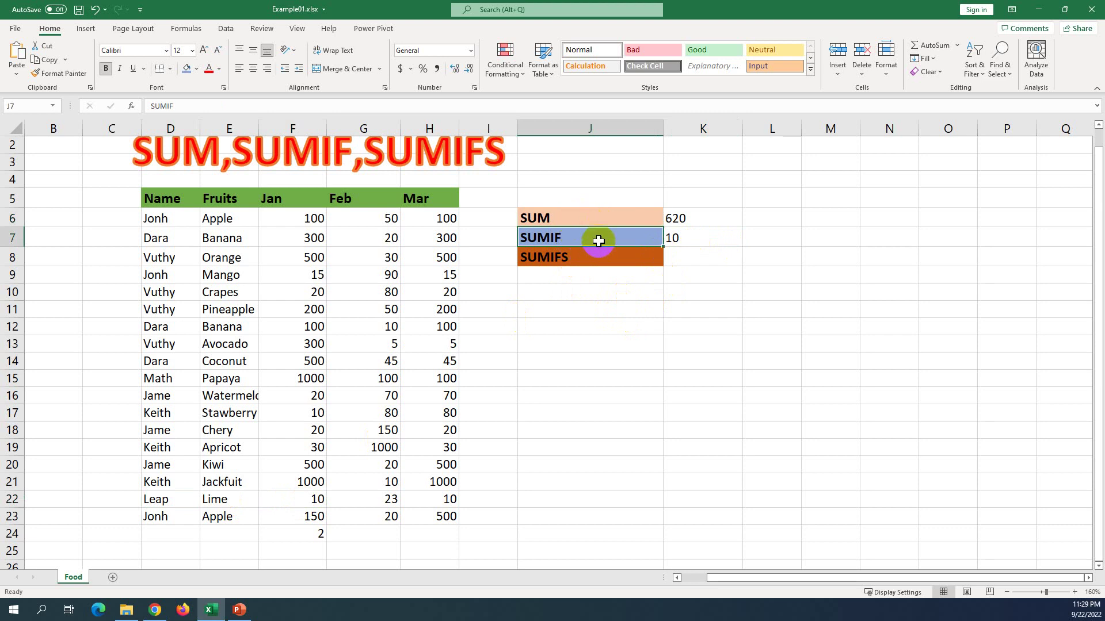
left_click(583, 259)
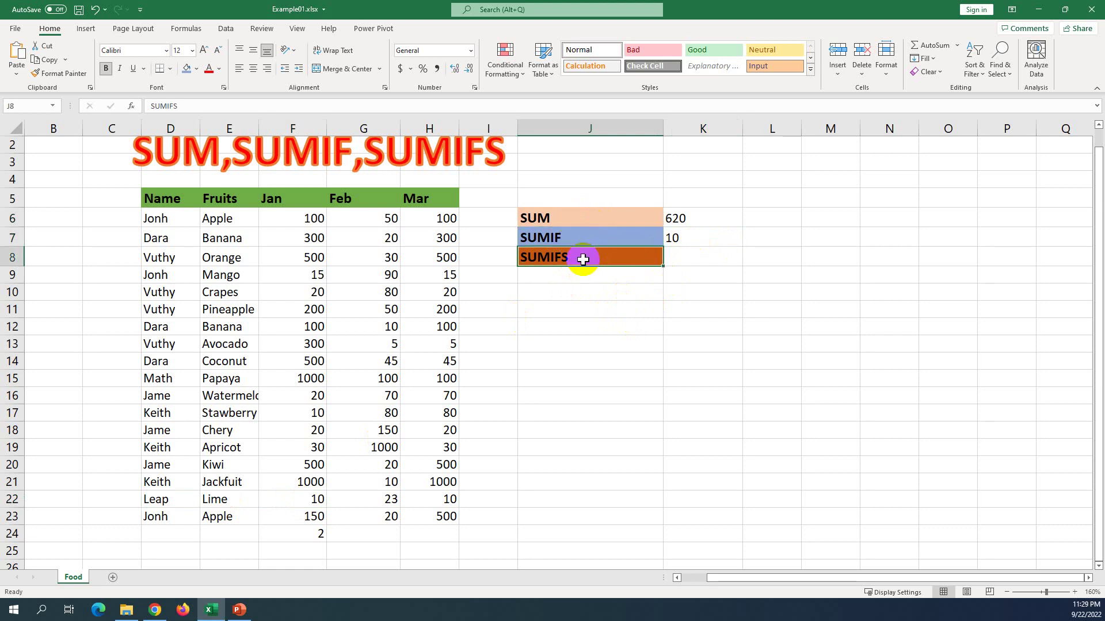
double_click(688, 256)
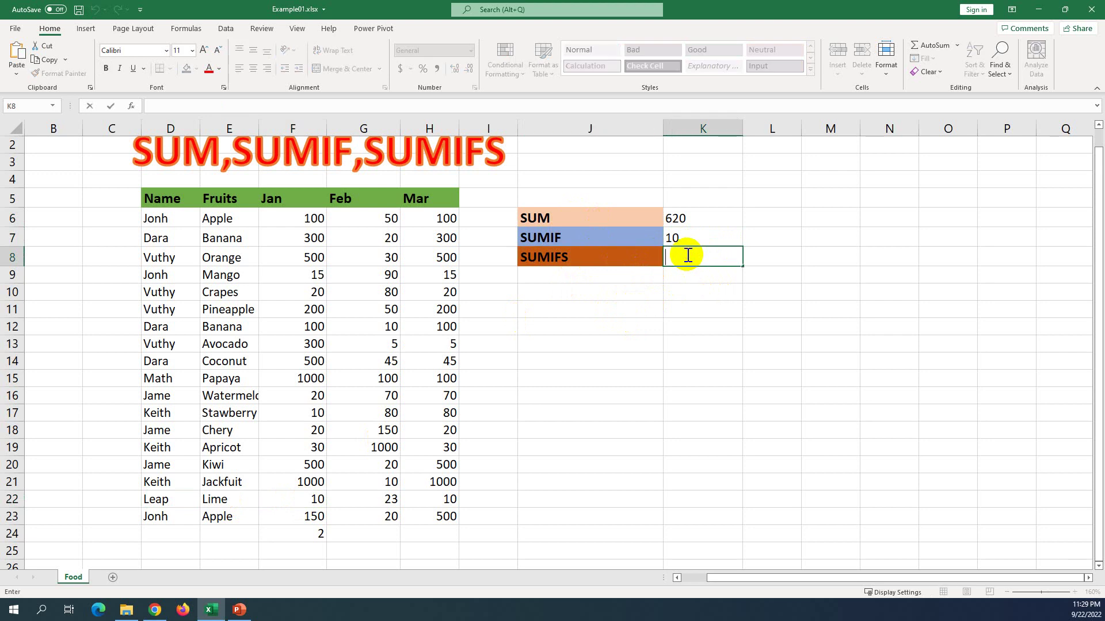
type("=")
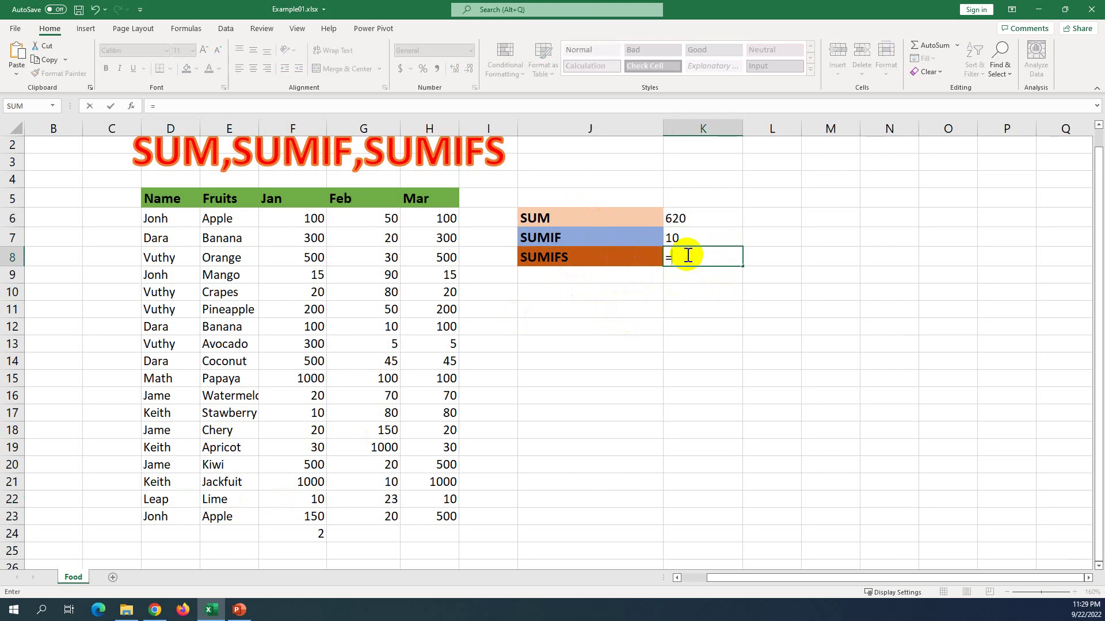
type("sum")
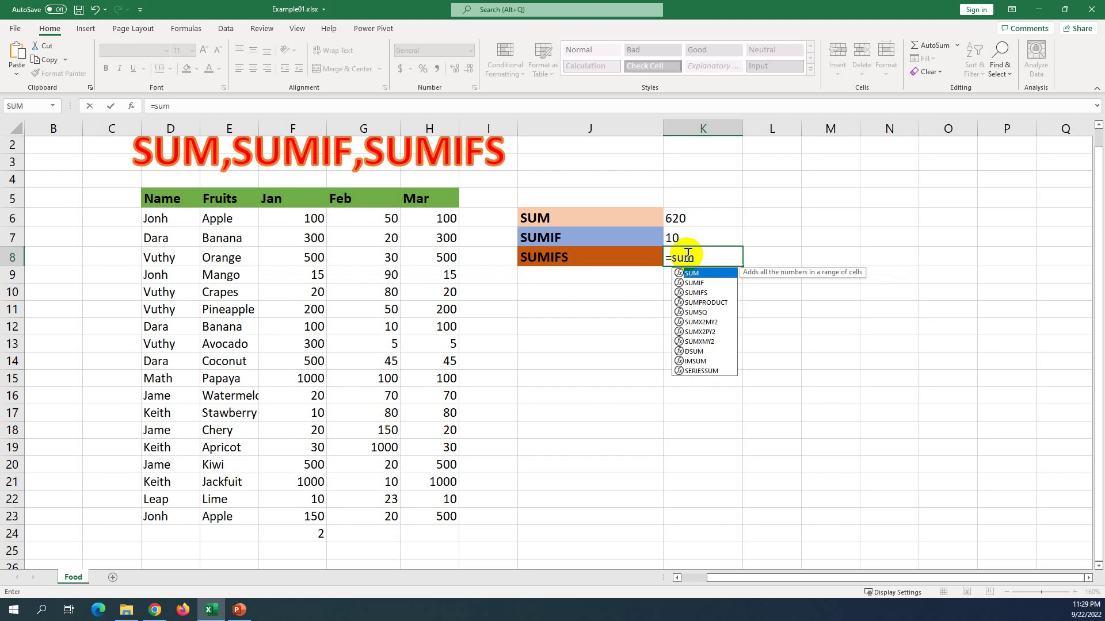
type("ifs")
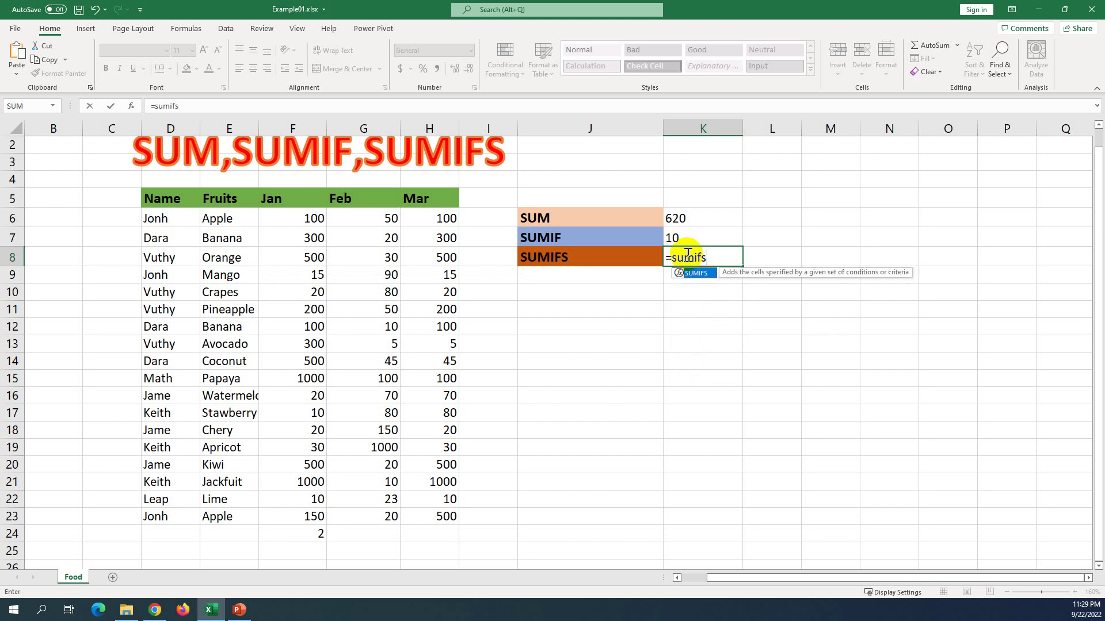
key("Tab")
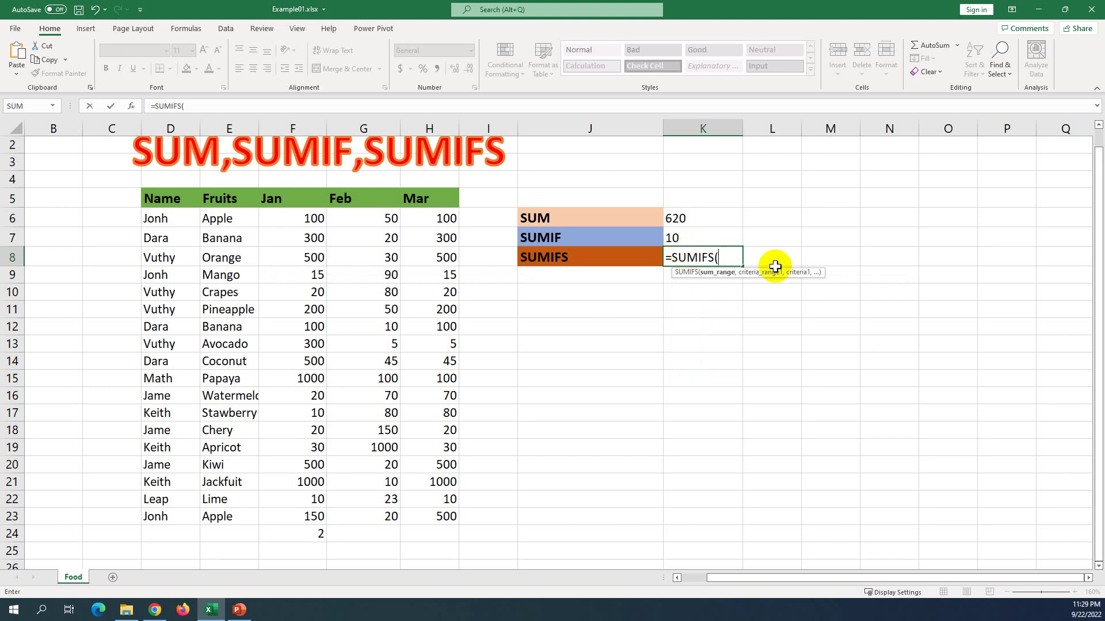
left_click(299, 127)
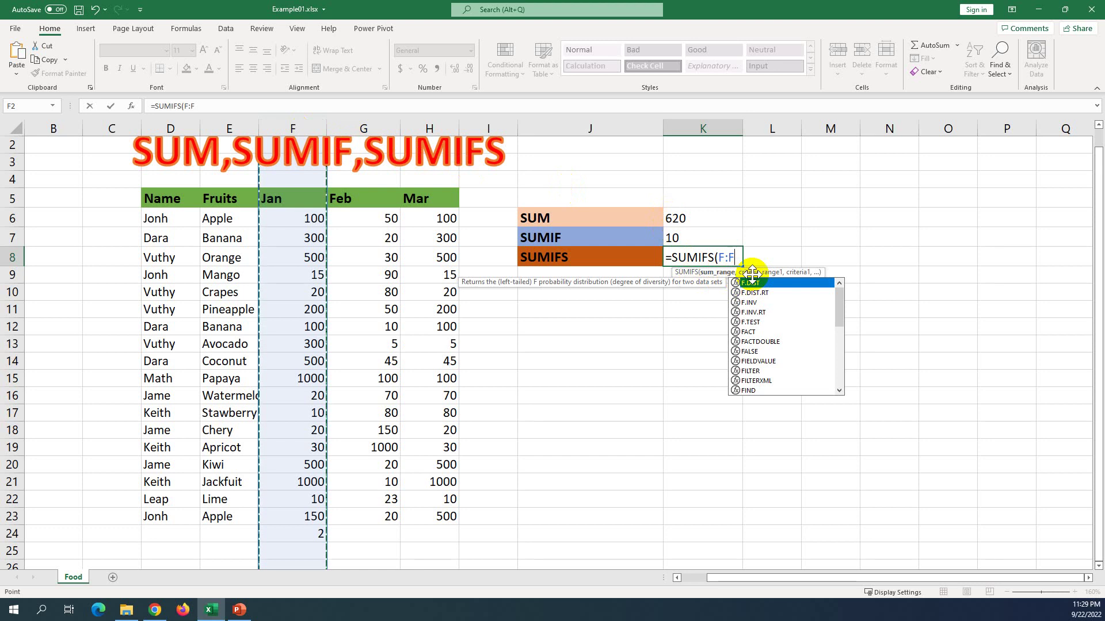
type(",")
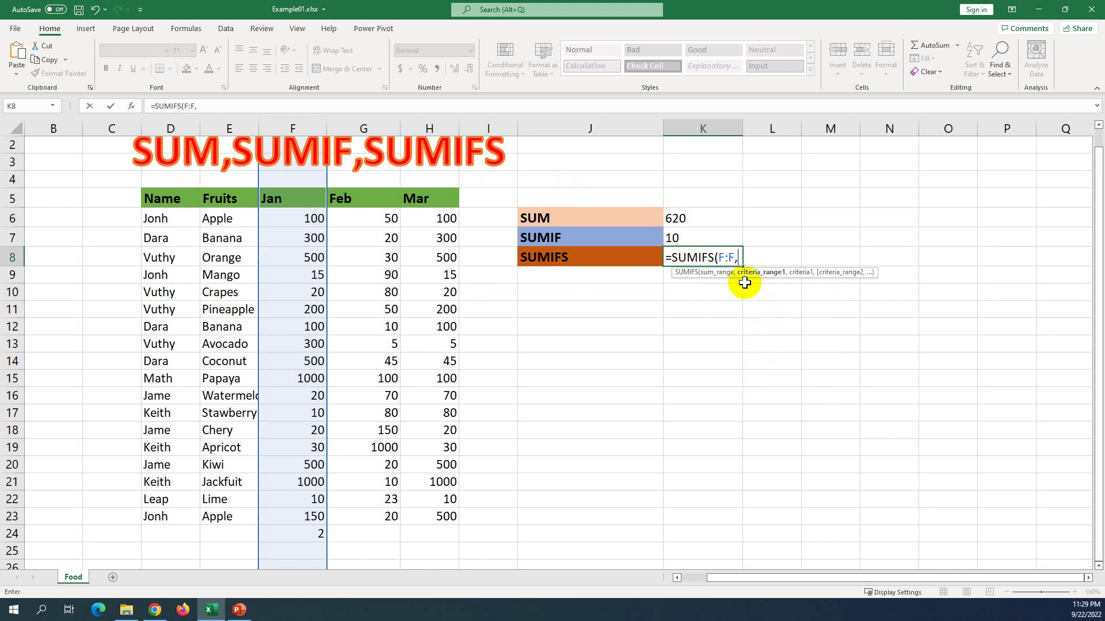
Add the Name column D:D as the first criteria range of K8's SUMIFS formula, with D7 as its criterion.
left_click(170, 127)
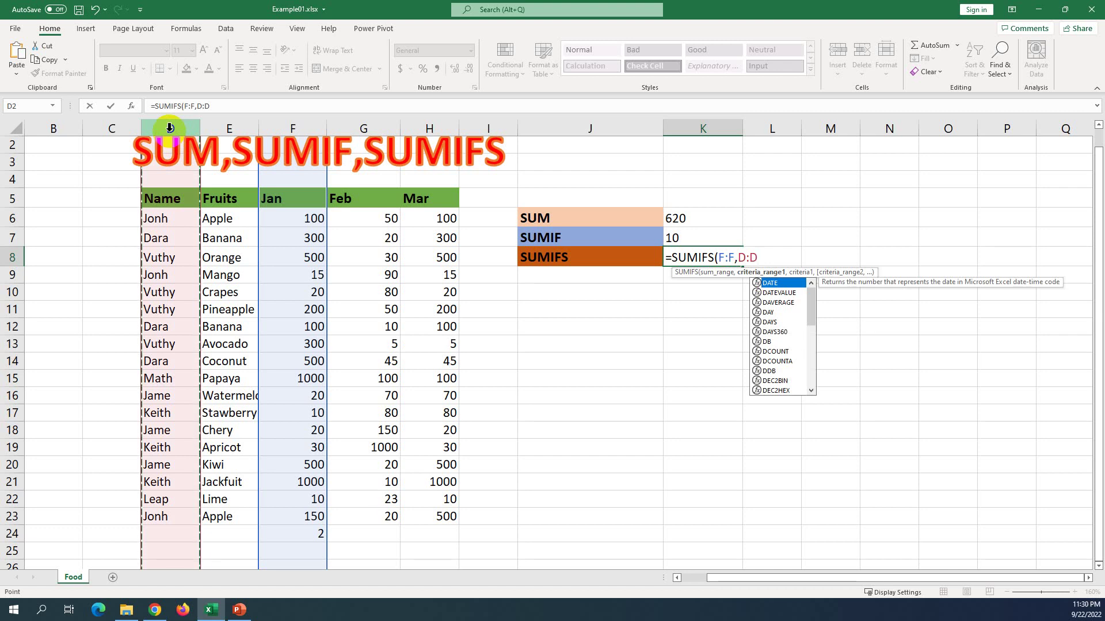
type(",")
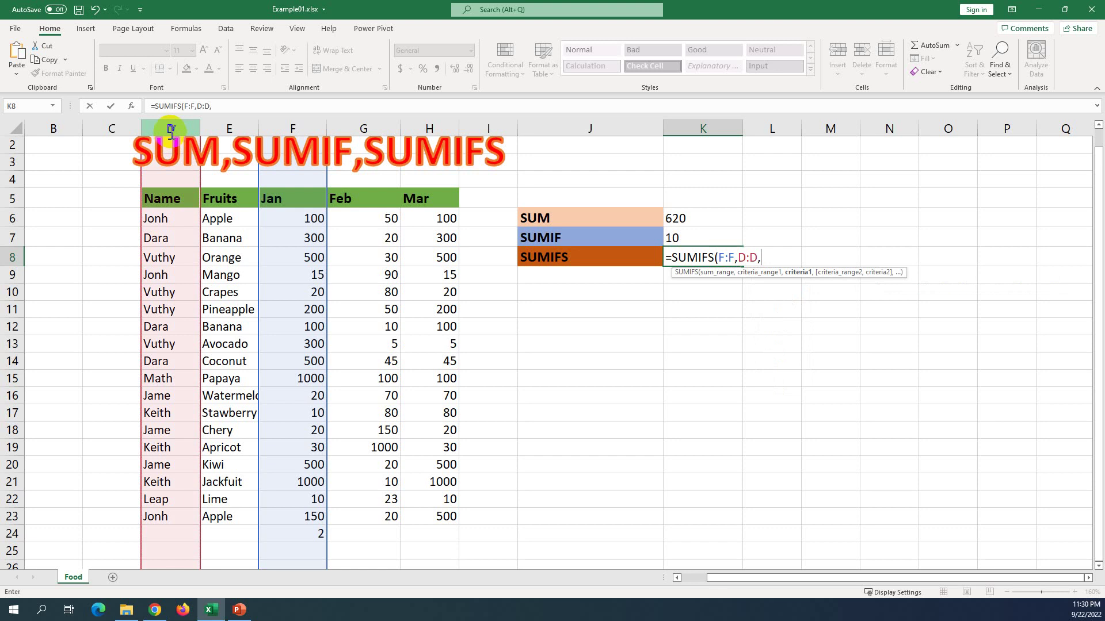
left_click(162, 239)
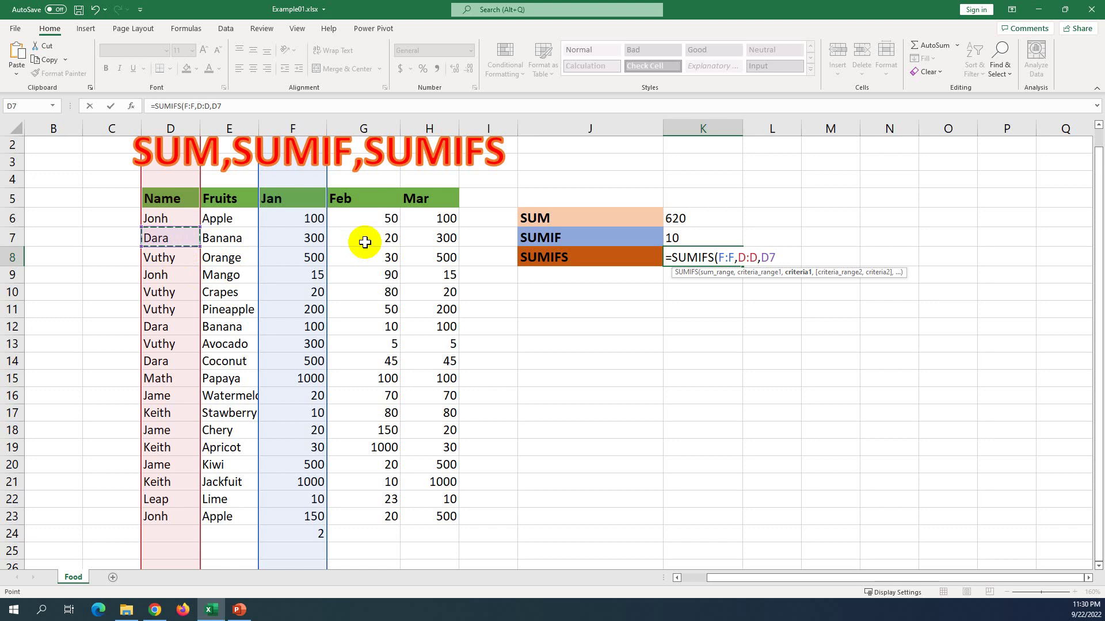
type(",")
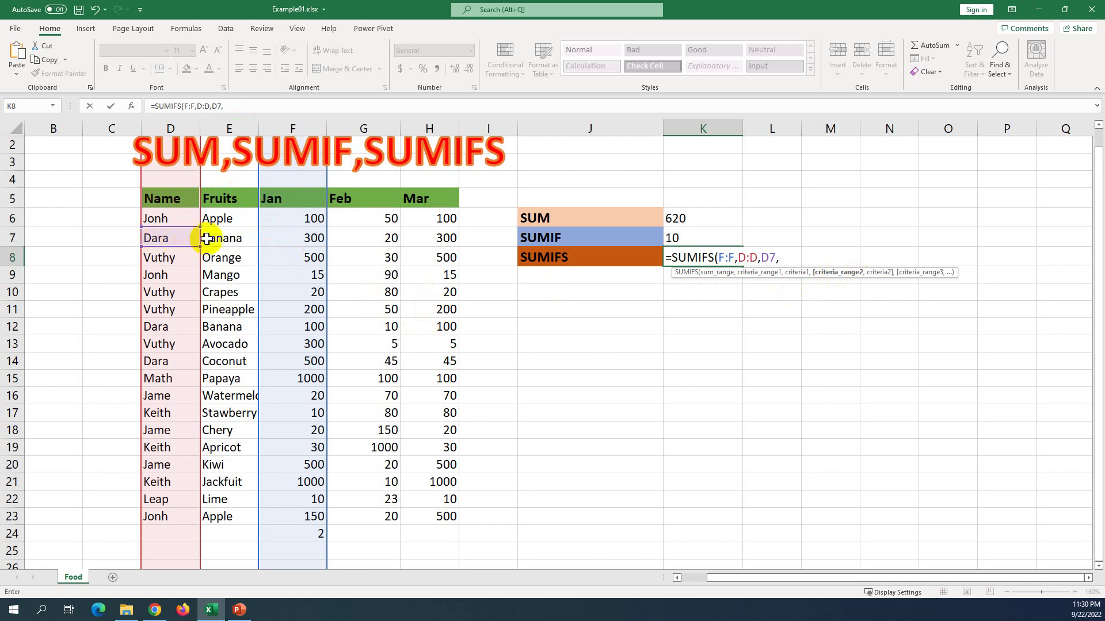
Add the Fruits column E:E with criterion E7 and complete K8's formula as =SUMIFS(F:F,D:D,D7,E:E,E7).
left_click(231, 128)
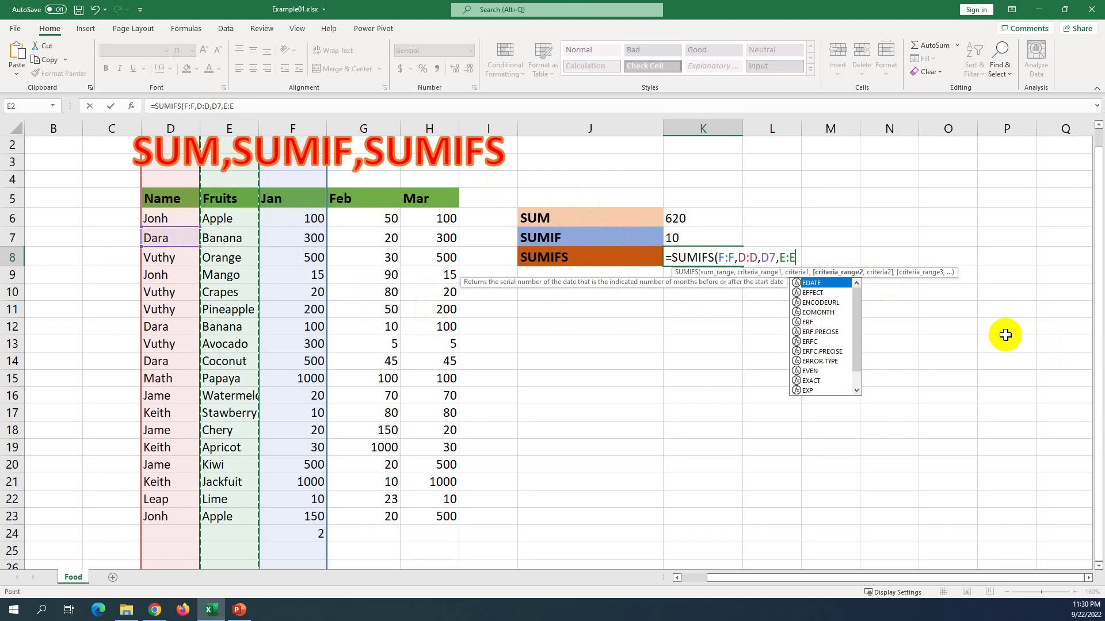
type(",")
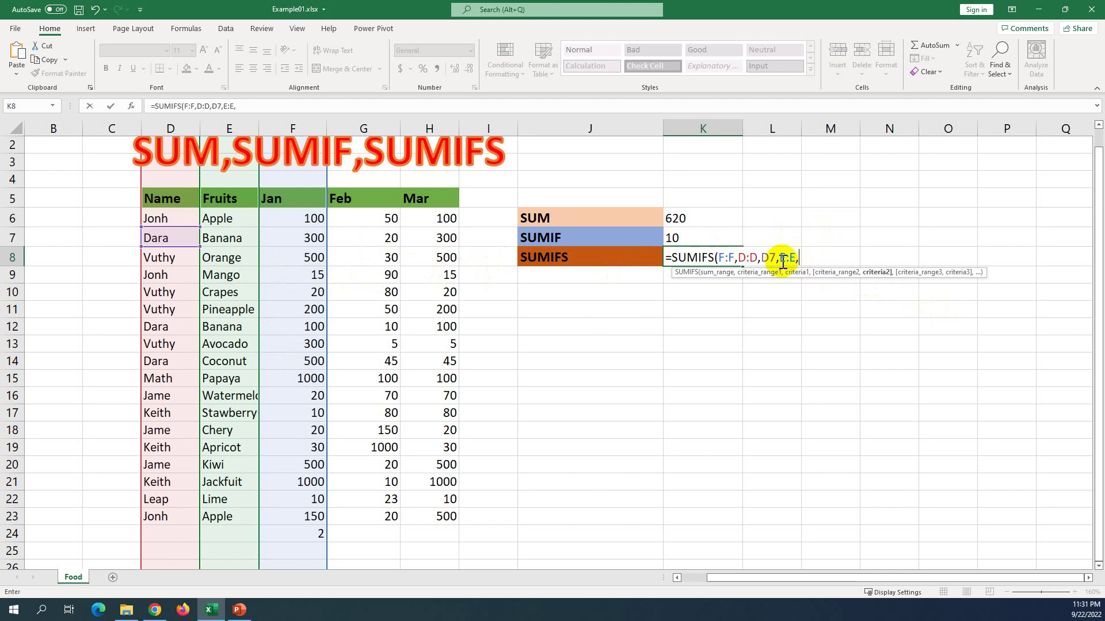
left_click(219, 238)
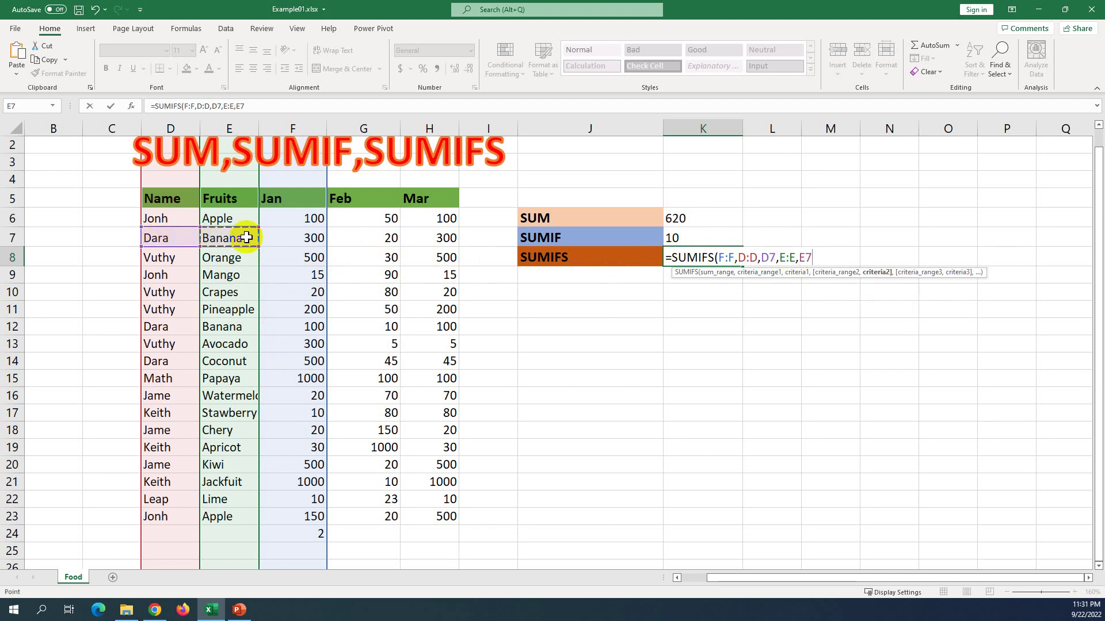
type(")")
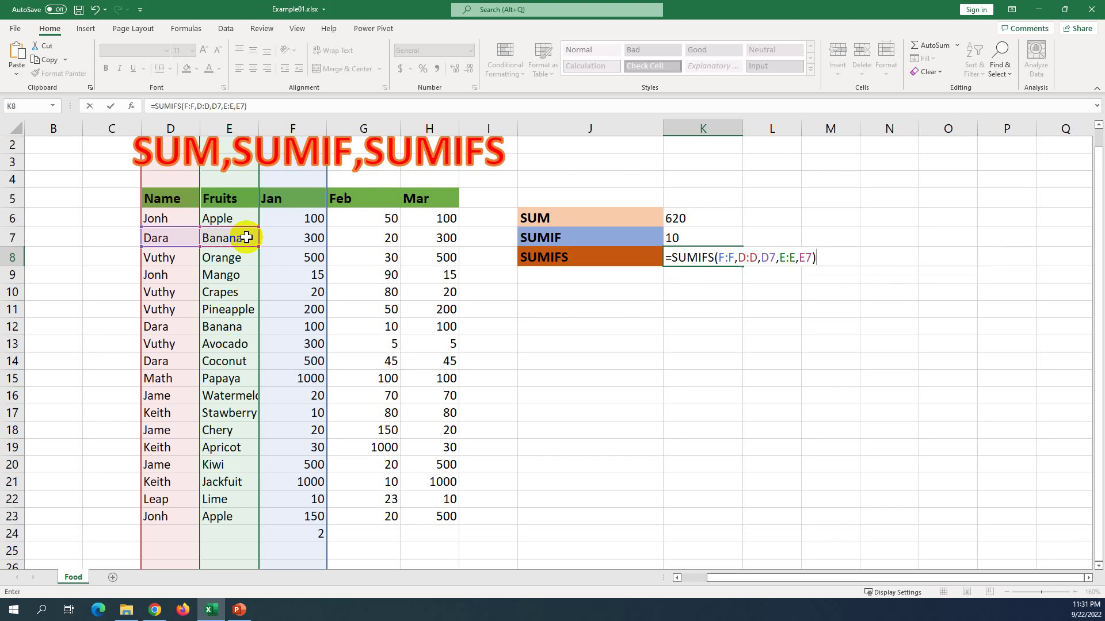
key("Return")
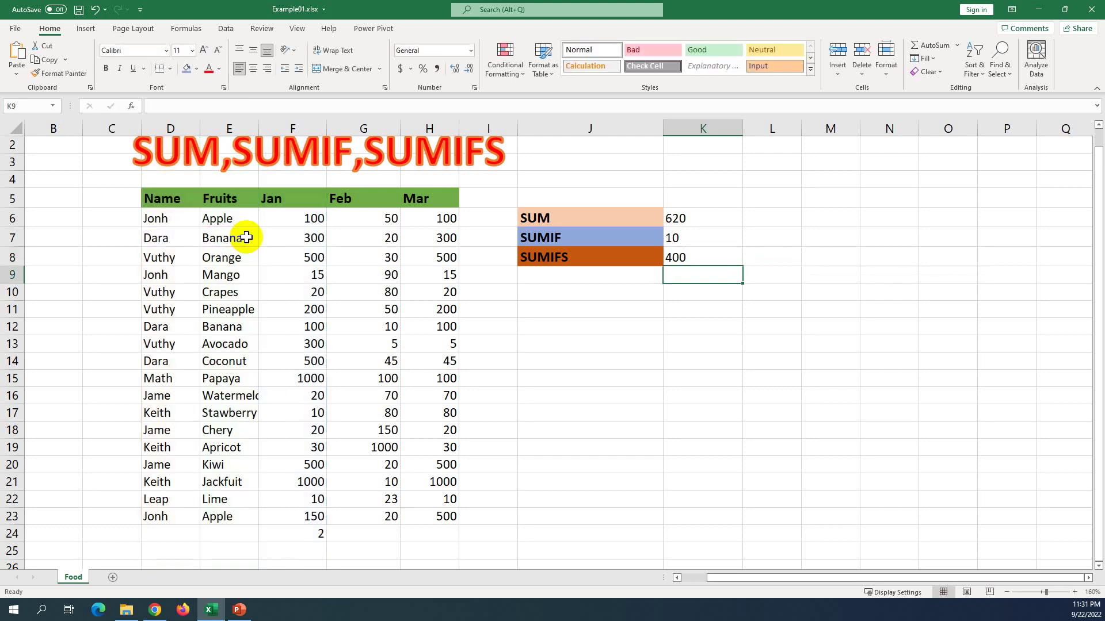
Check the SUMIFS result in K8 against the name and fruit in D7:E7 and the matching names in D12 and D14.
left_click(689, 257)
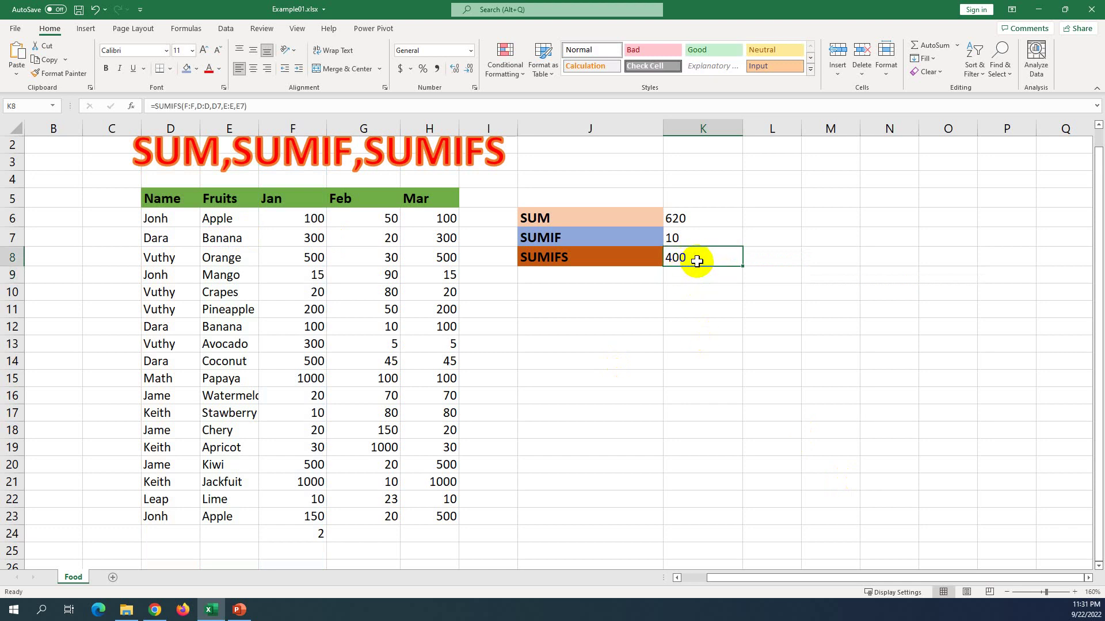
left_click(176, 241)
left_click(211, 241)
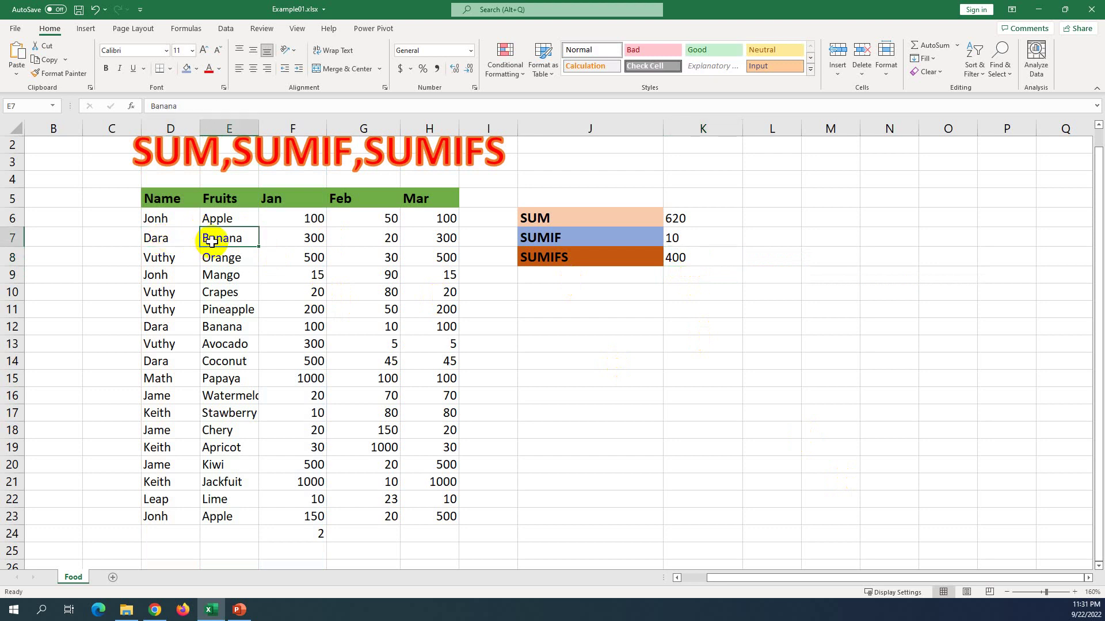
left_click(166, 237)
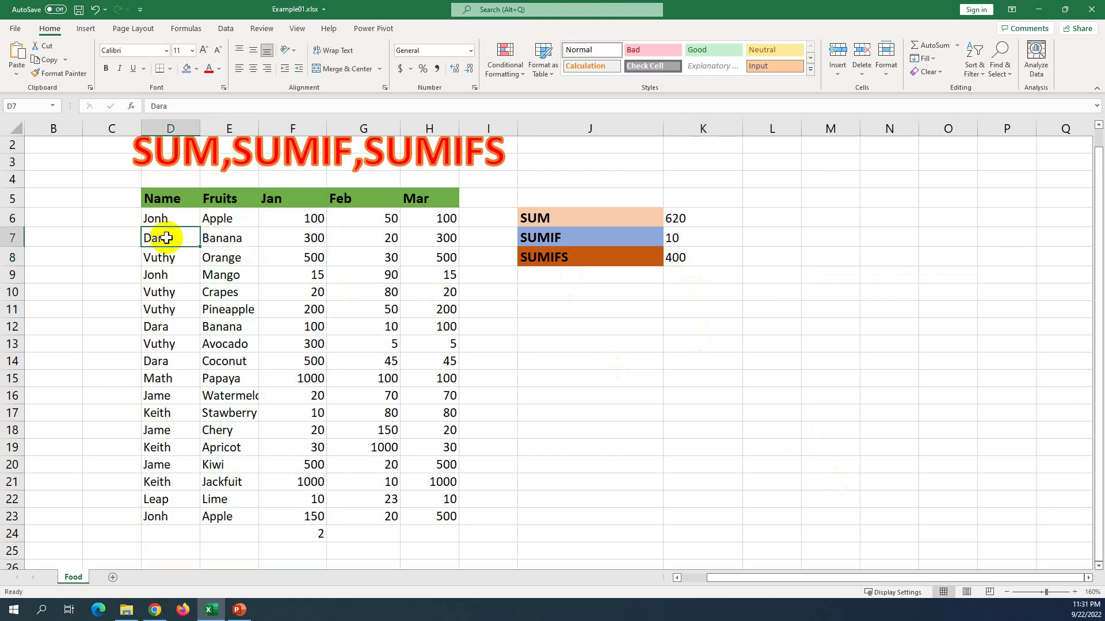
left_click(168, 361, "ctrl")
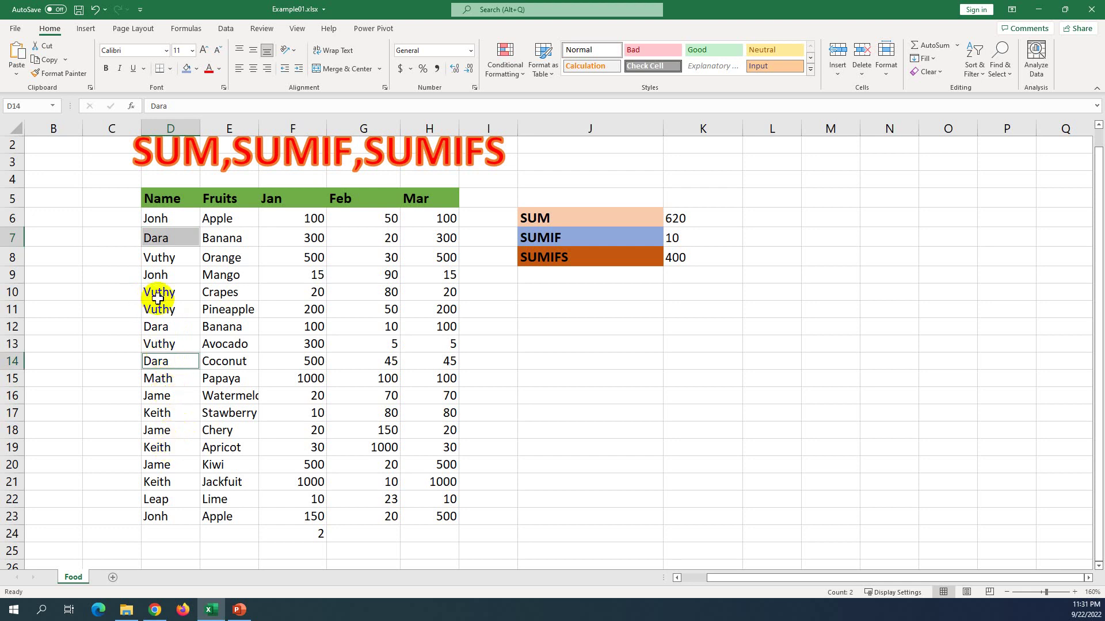
left_click(172, 328, "ctrl")
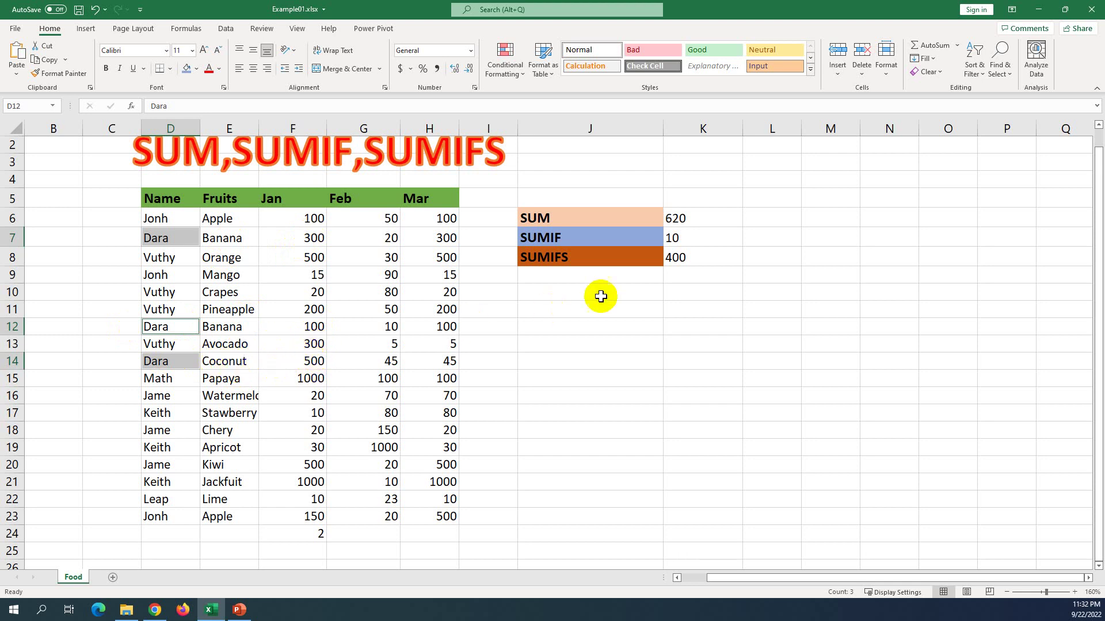
left_click(690, 259)
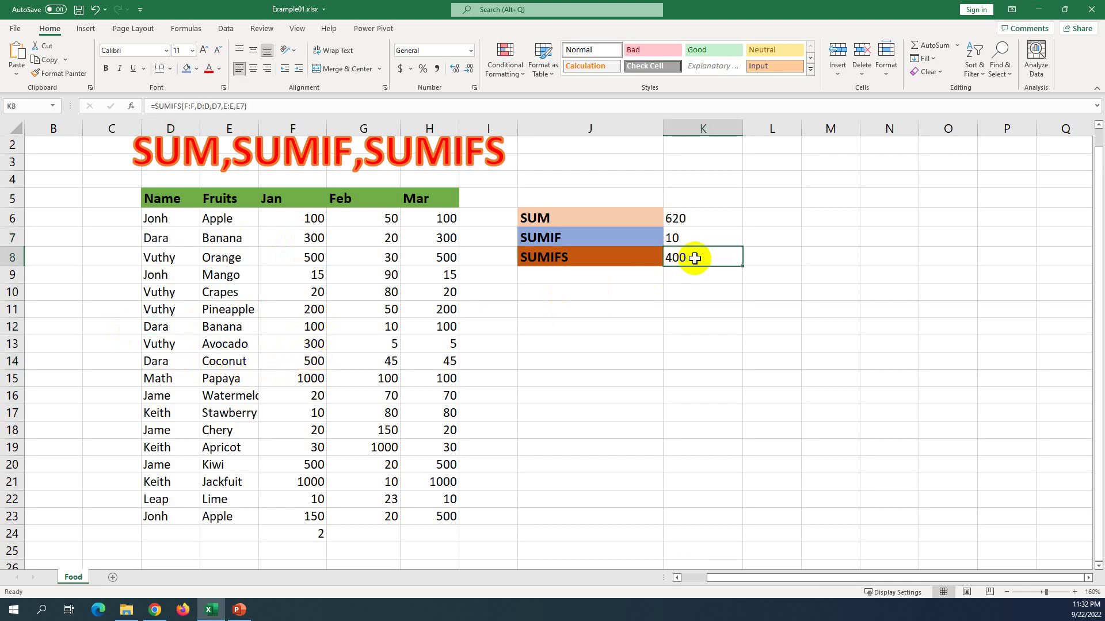
key("Down")
left_click(694, 258)
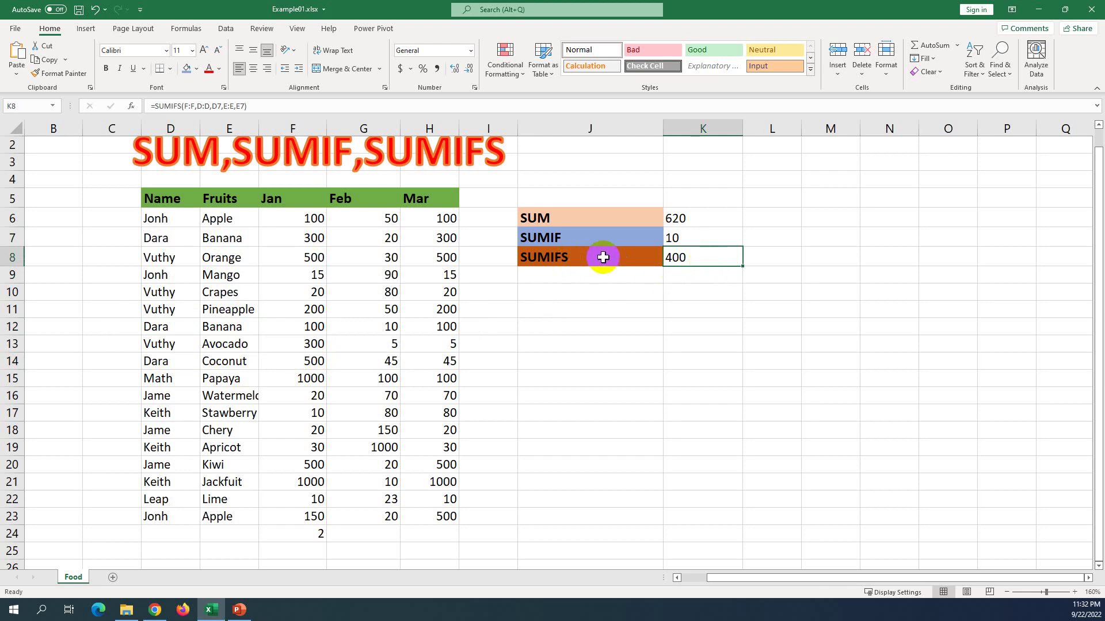
Review the argument ranges and criteria of the SUMIFS formula in K8 without changing it.
double_click(708, 258)
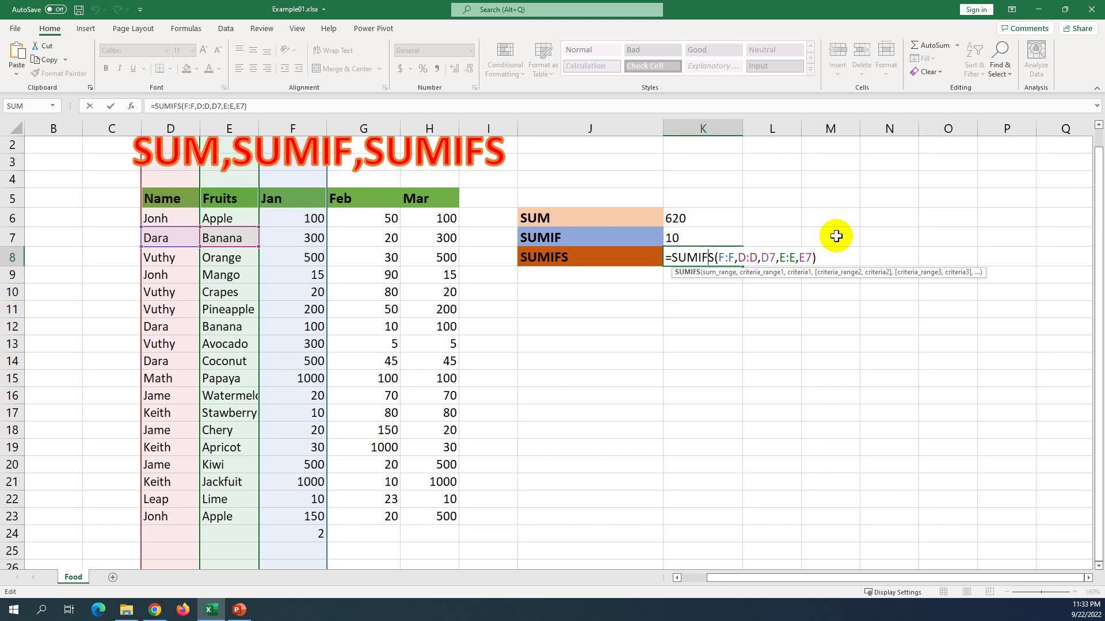
left_click(585, 303)
left_click(590, 257)
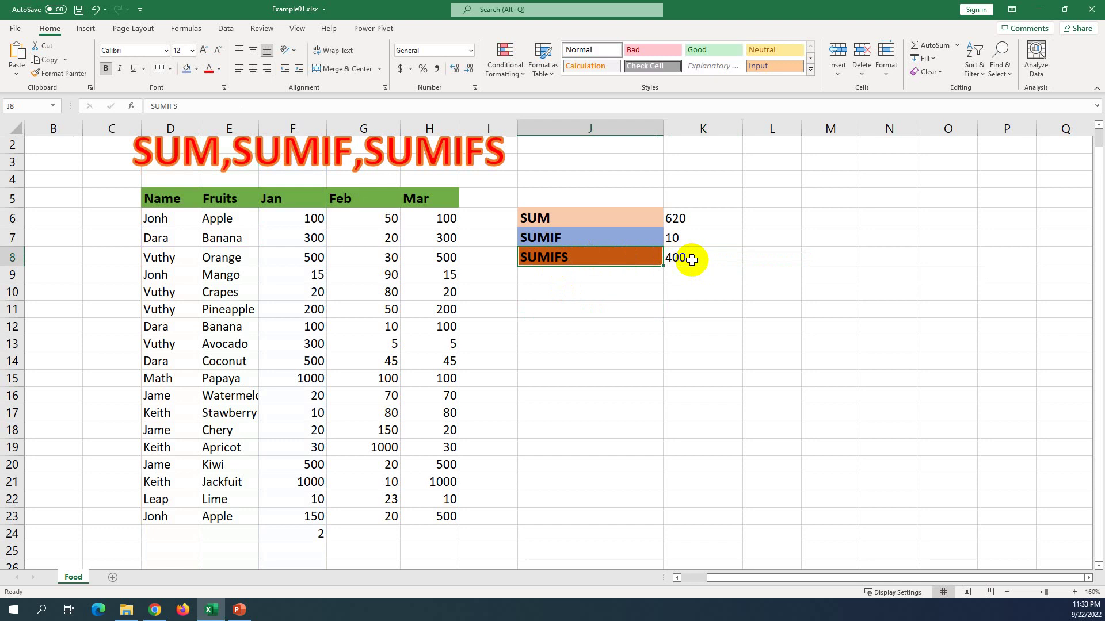
Compare the SUM, SUMIF and SUMIFS labels in J6:J8 and inspect the SUMIFS formula in K8.
left_click_drag(554, 218, 556, 230)
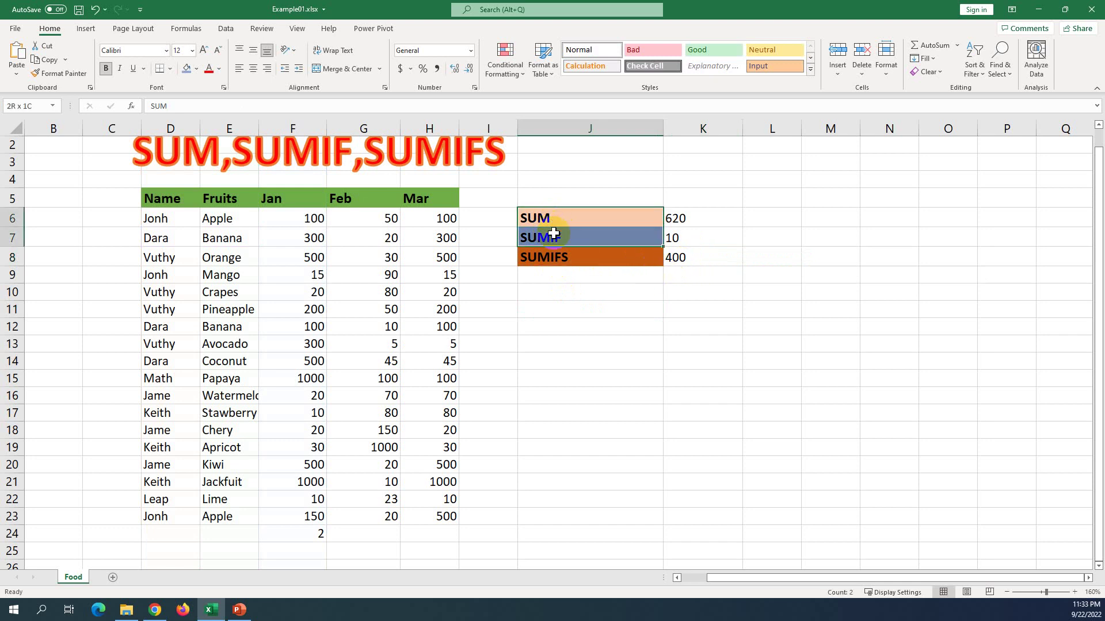
left_click(574, 257)
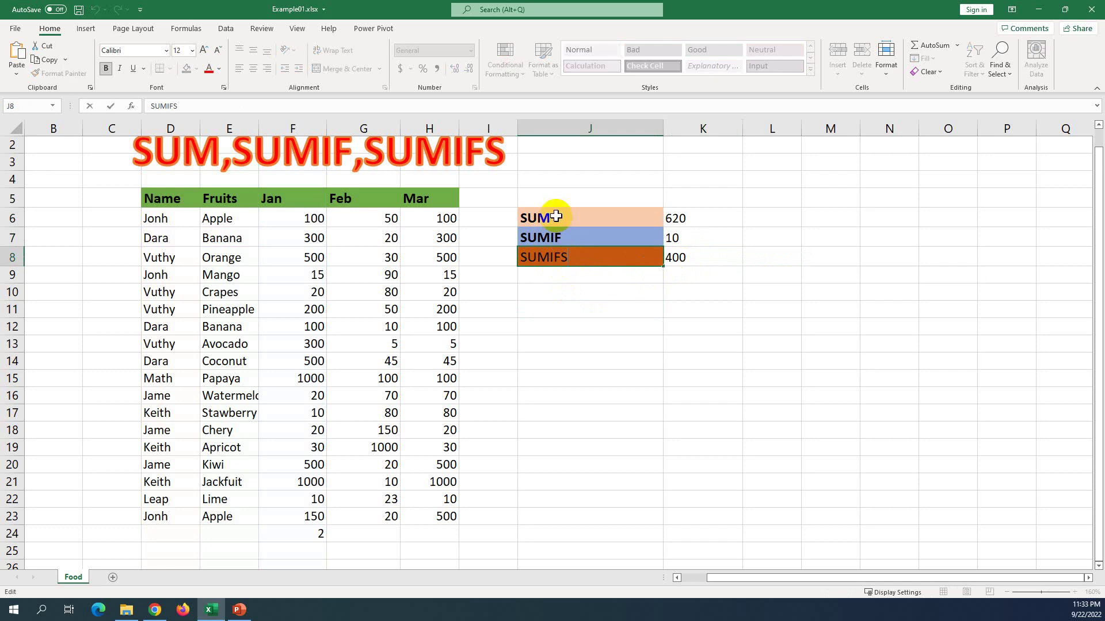
left_click_drag(560, 217, 558, 233)
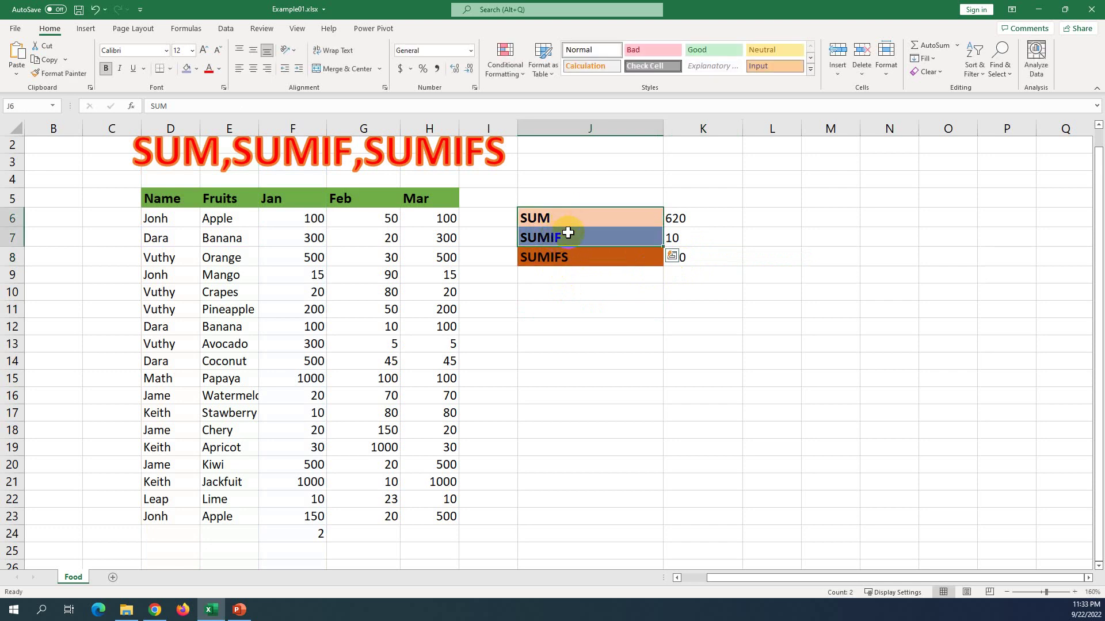
left_click(656, 309)
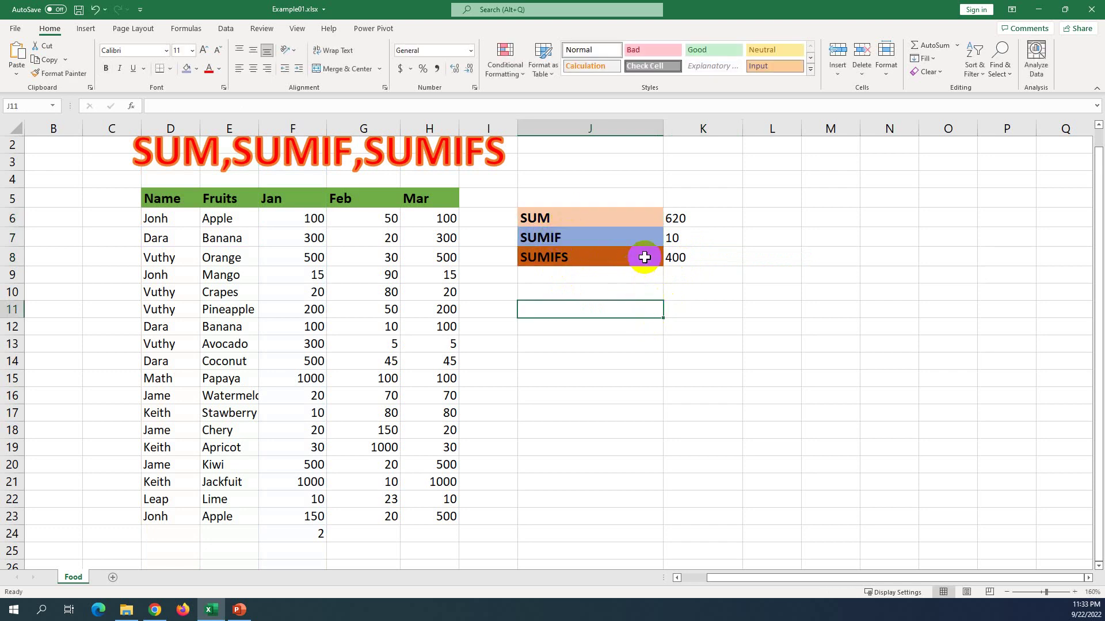
left_click(643, 256)
left_click(670, 251)
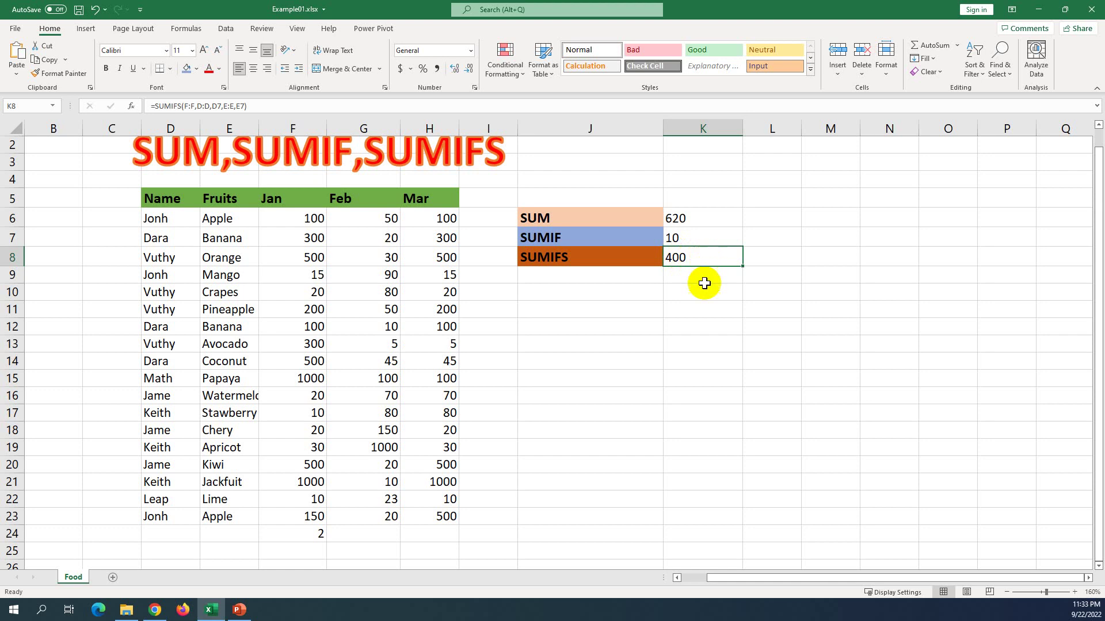
left_click(846, 260)
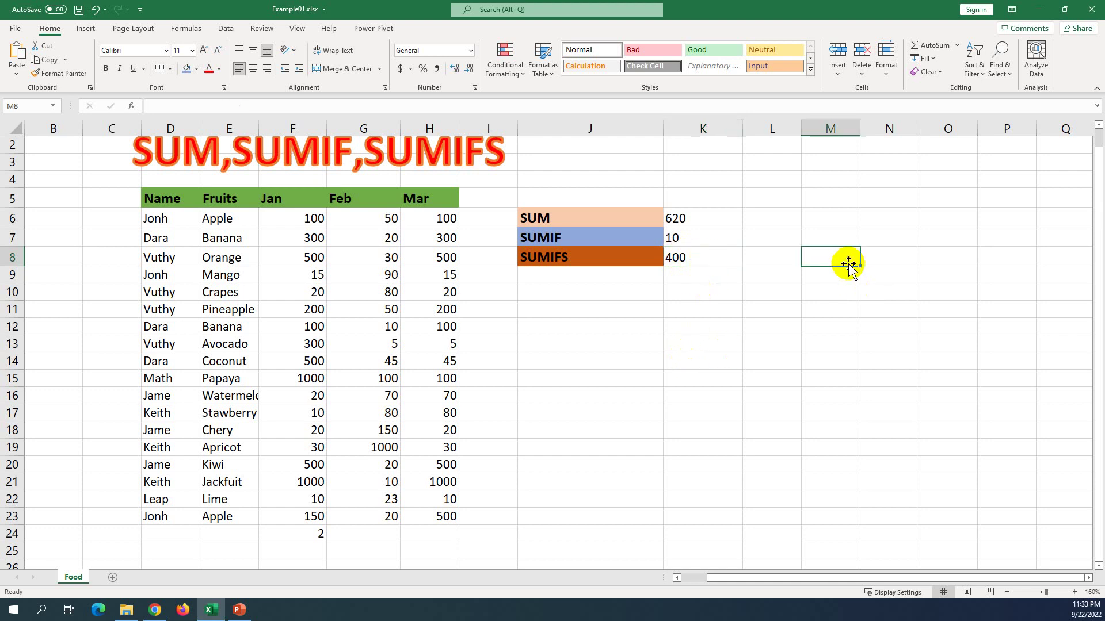
left_click(577, 216)
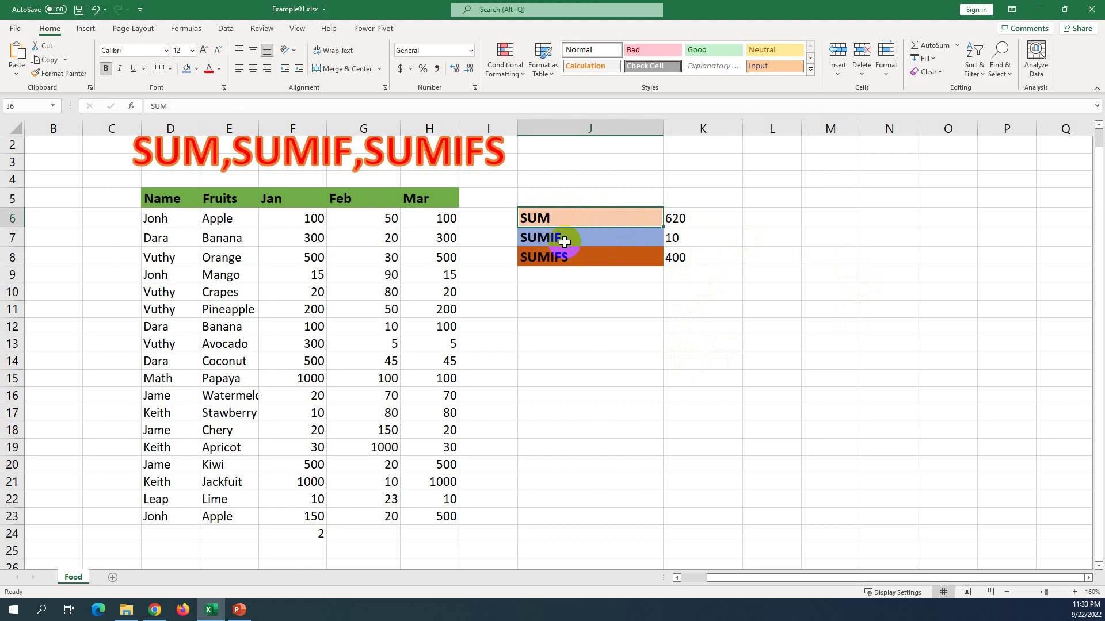
Go through the SUM, SUMIF and SUMIFS labels in J6:J8 once more, finishing with the empty cell J10 selected.
left_click(564, 242)
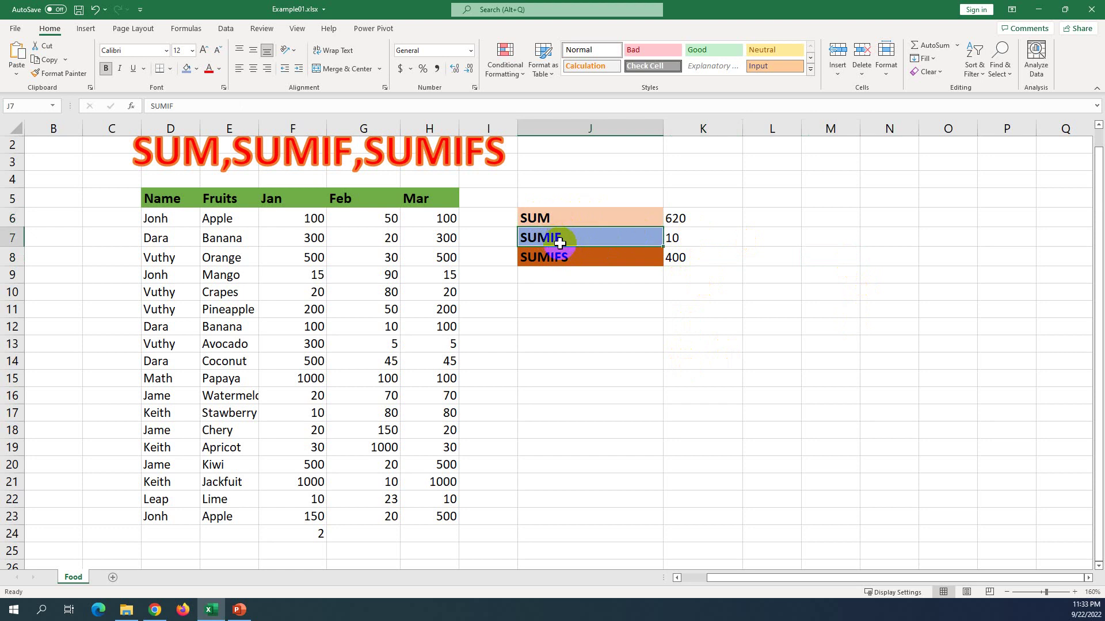
left_click(583, 262)
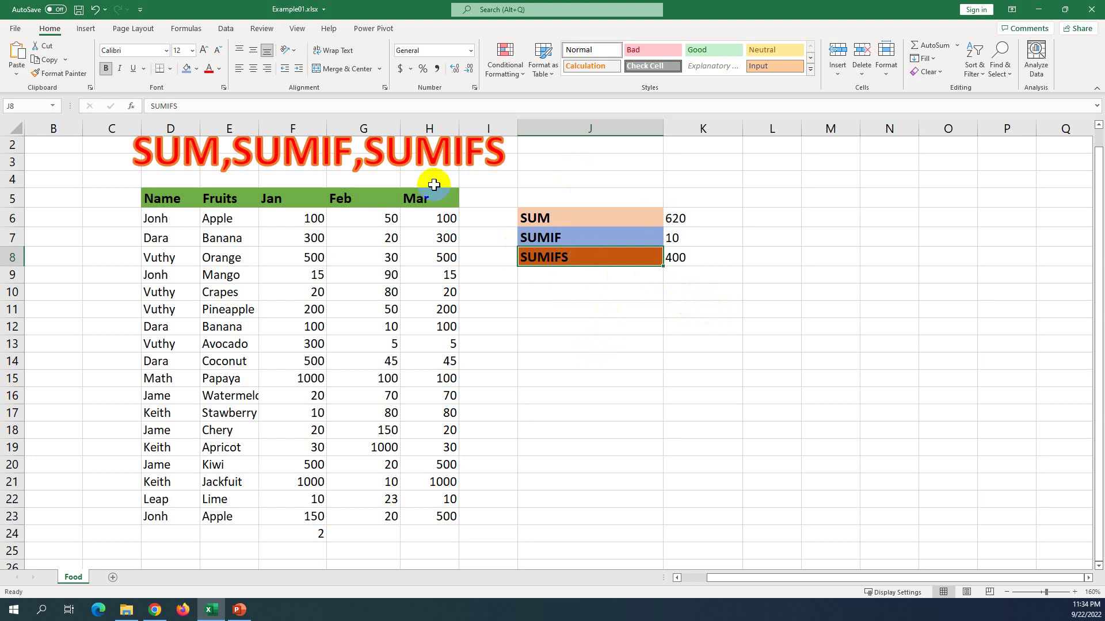
scroll(547, 308, "up", 1)
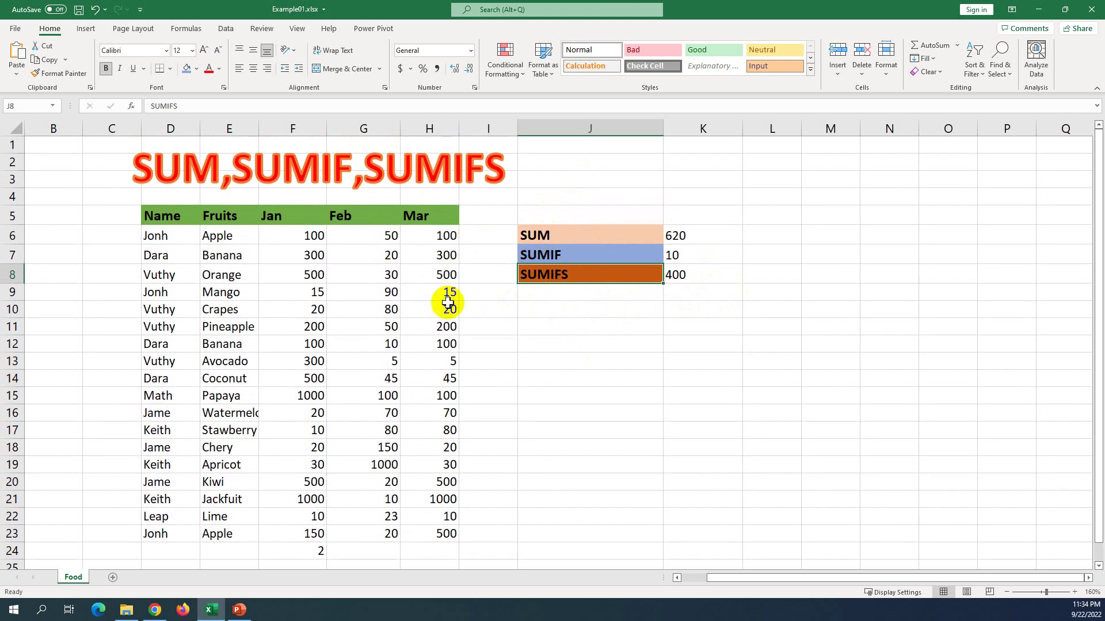
left_click(545, 236)
left_click(565, 254)
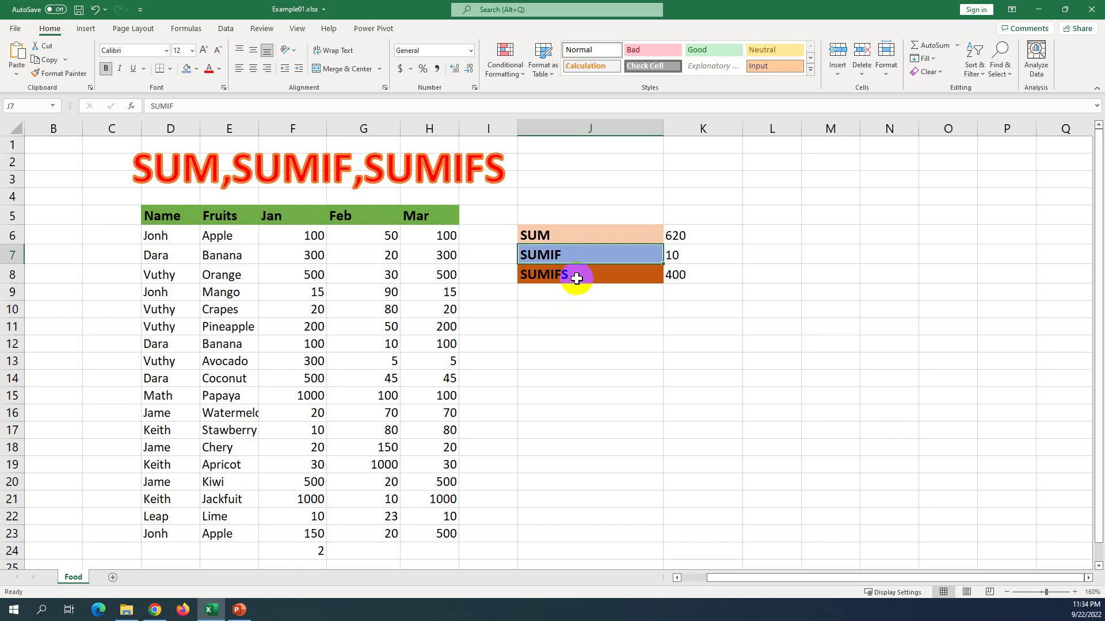
left_click(573, 278)
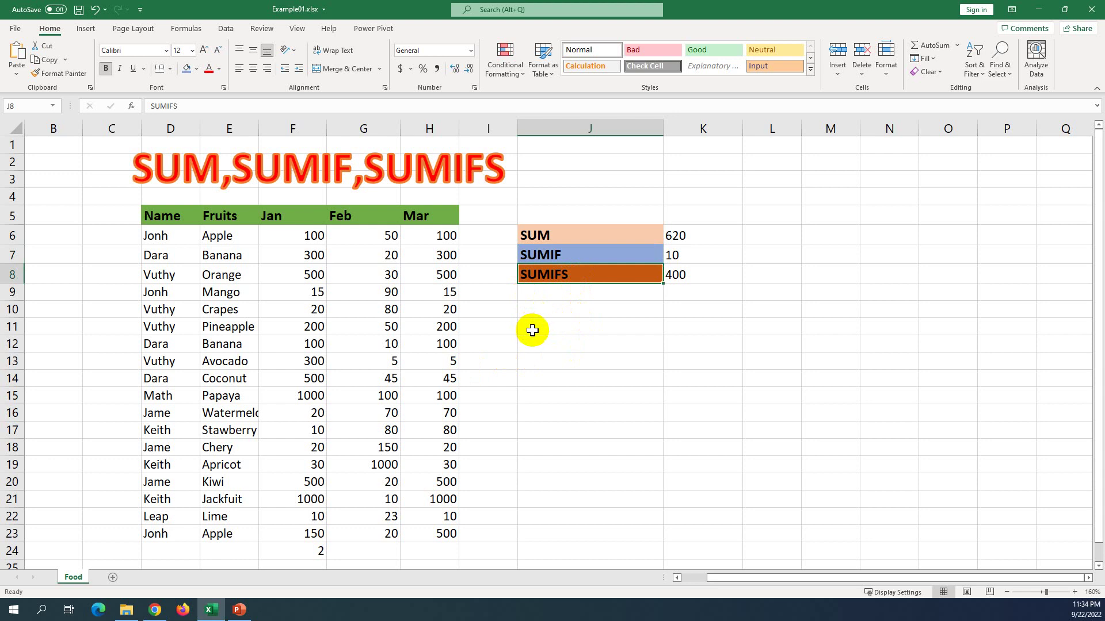
left_click(602, 283)
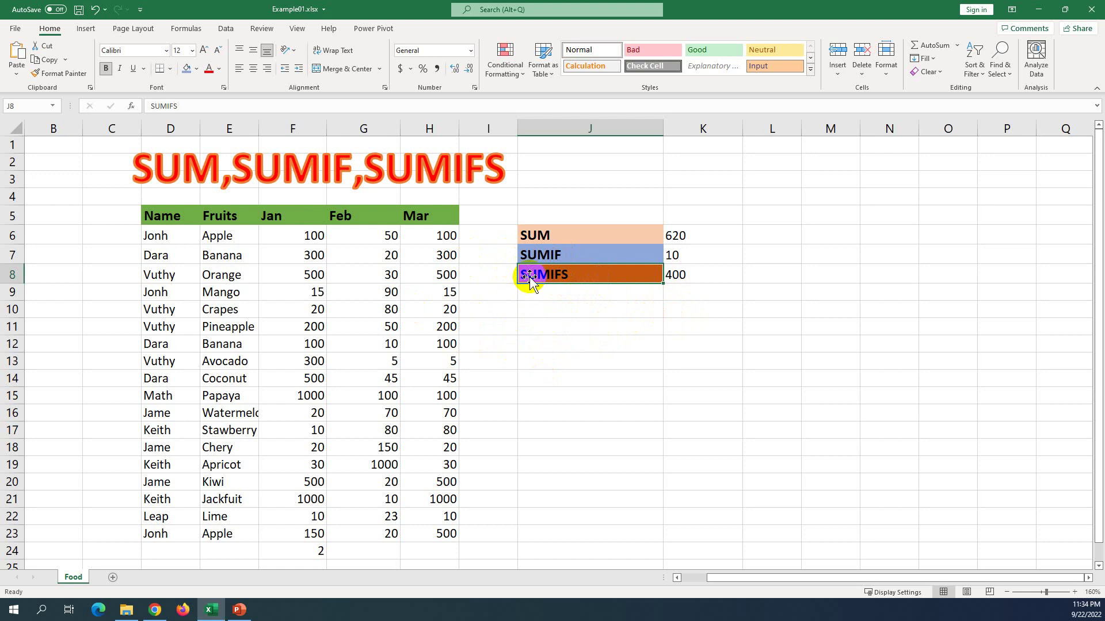
left_click(520, 311)
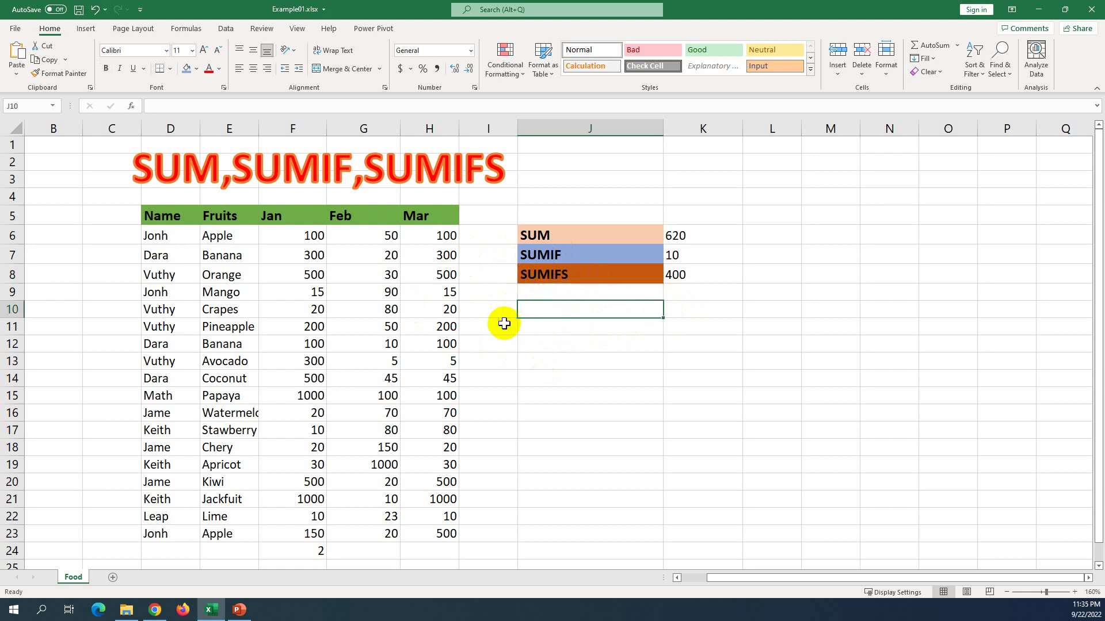